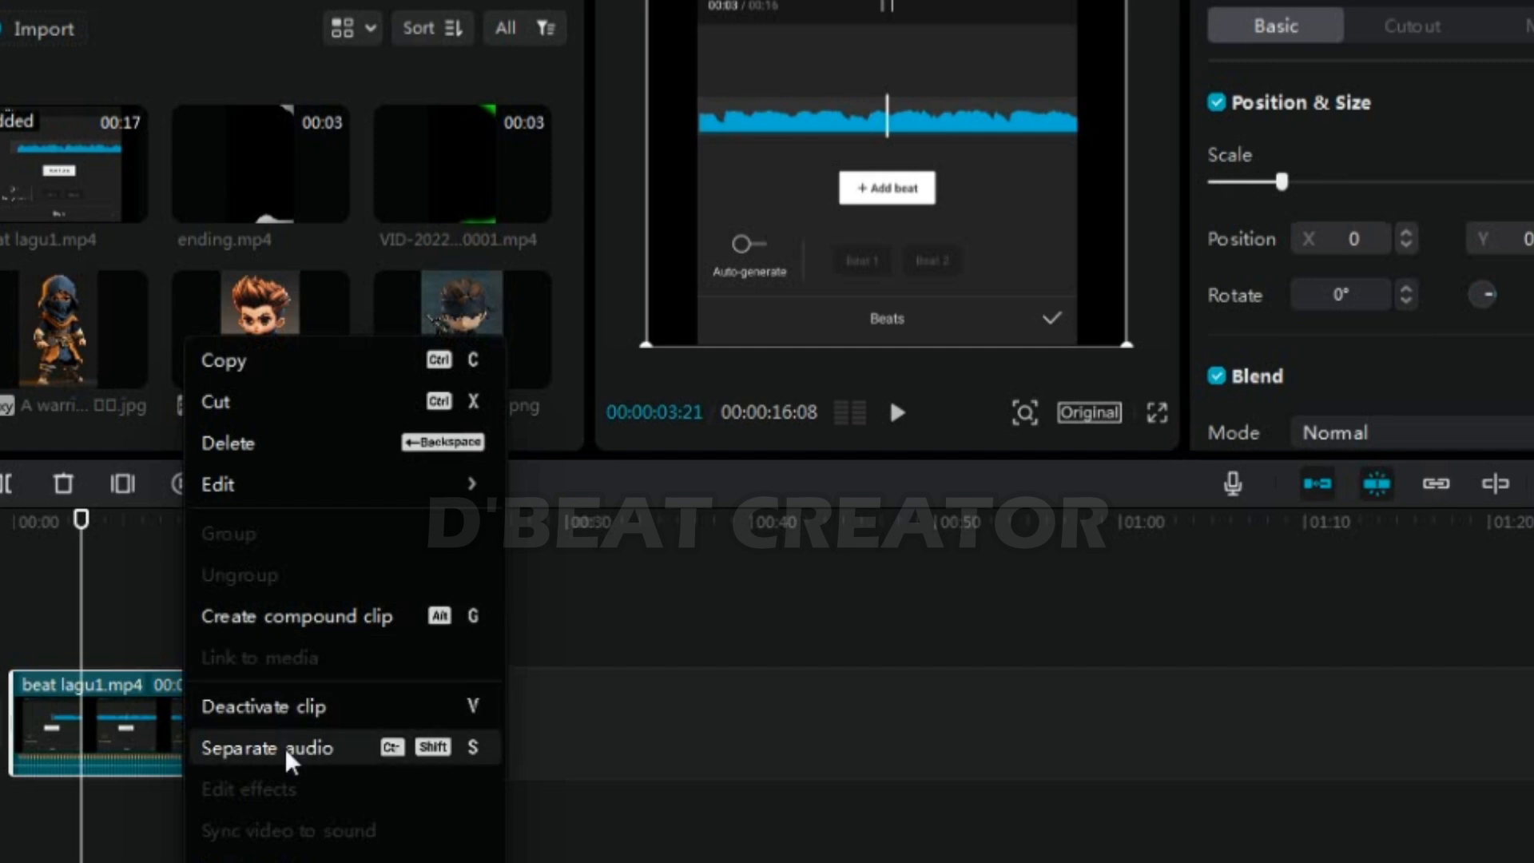
# Separate the audio from the beat lagu1.mp4 clip and play it briefly from the start
pyautogui.click(290, 758)
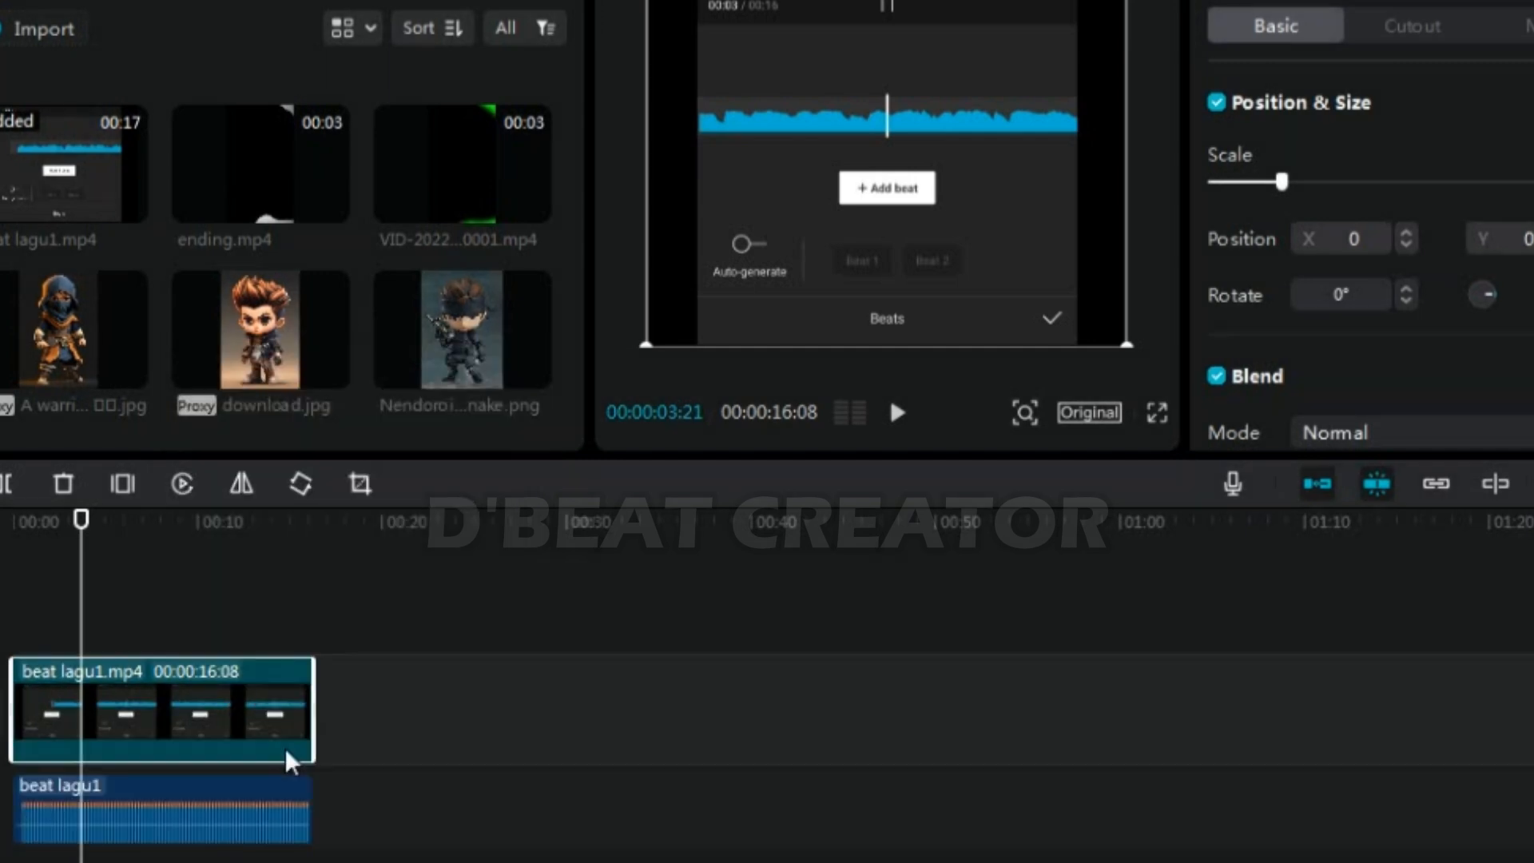
pyautogui.scroll(5, 108, 774)
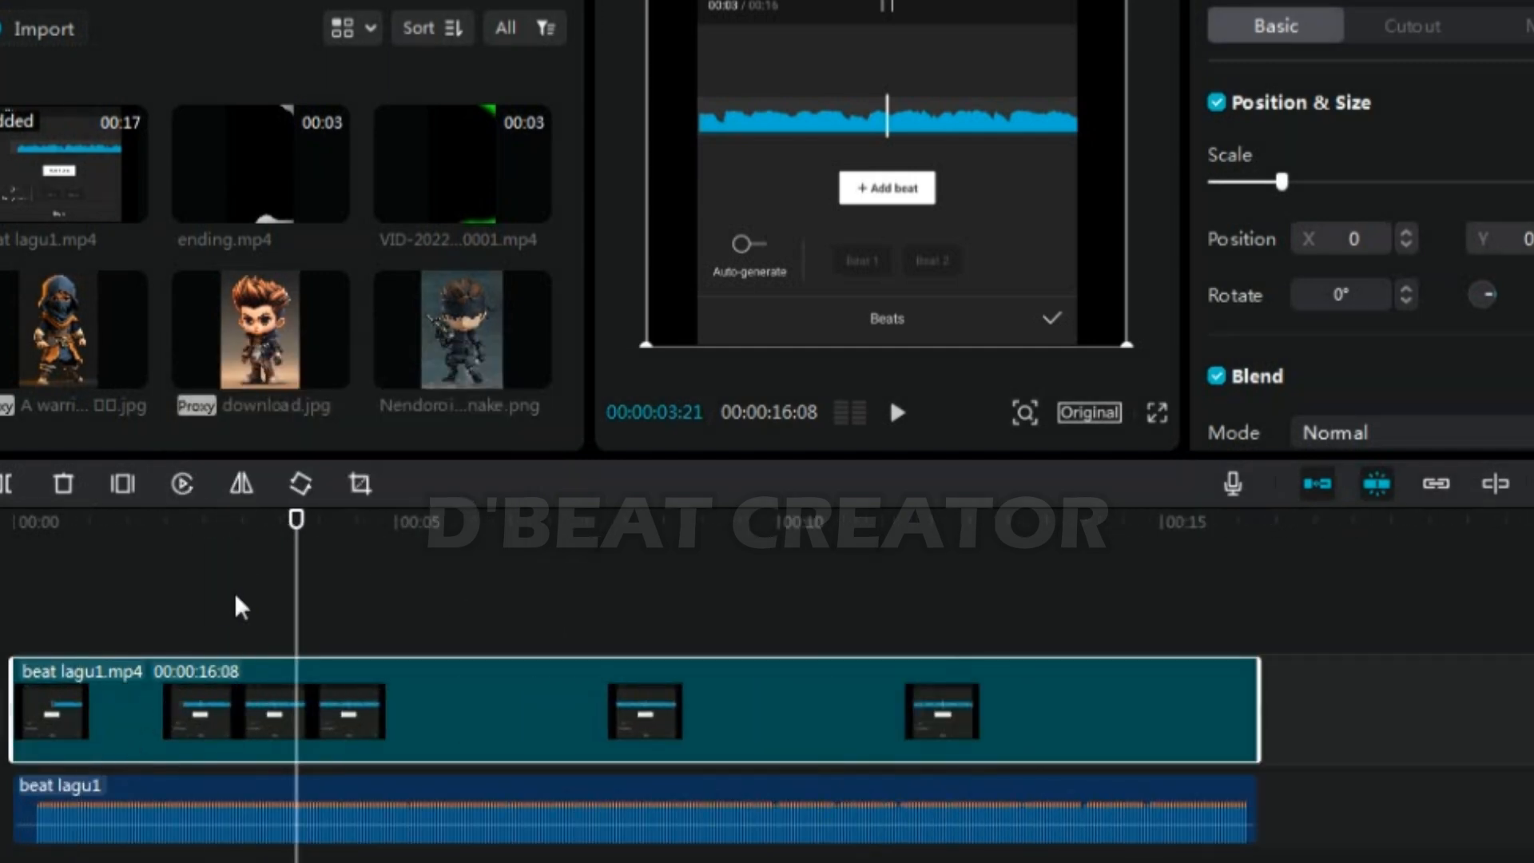
pyautogui.moveTo(294, 531); pyautogui.dragTo(12, 519)
pyautogui.press('space')
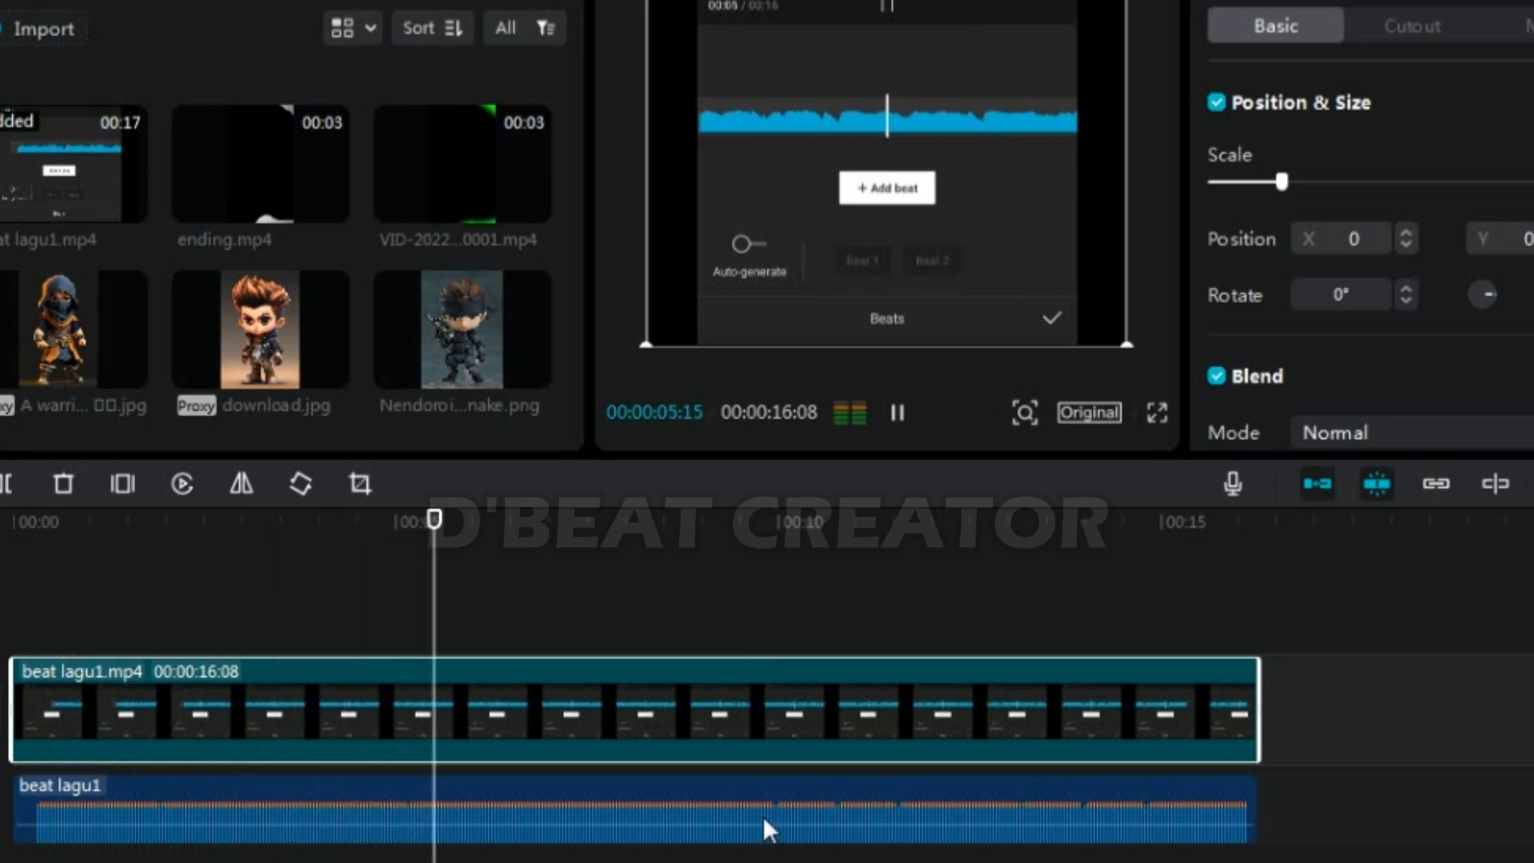
pyautogui.click(899, 413)
pyautogui.moveTo(601, 534); pyautogui.dragTo(10, 560)
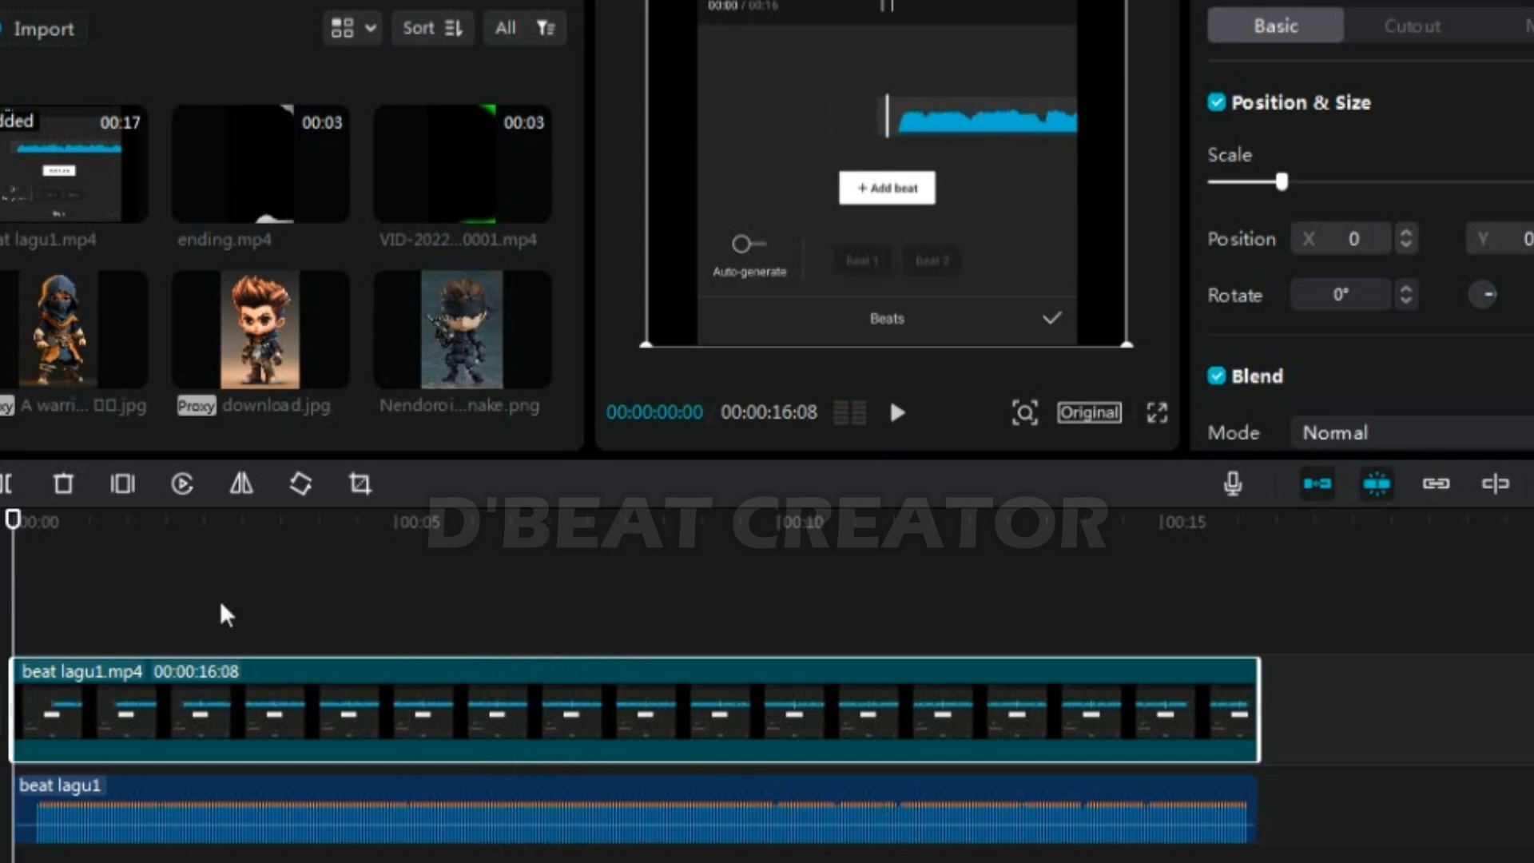
# Add a beat marker at the start of the separated beat lagu1 audio clip
pyautogui.click(907, 799)
pyautogui.click(910, 737)
pyautogui.click(888, 827)
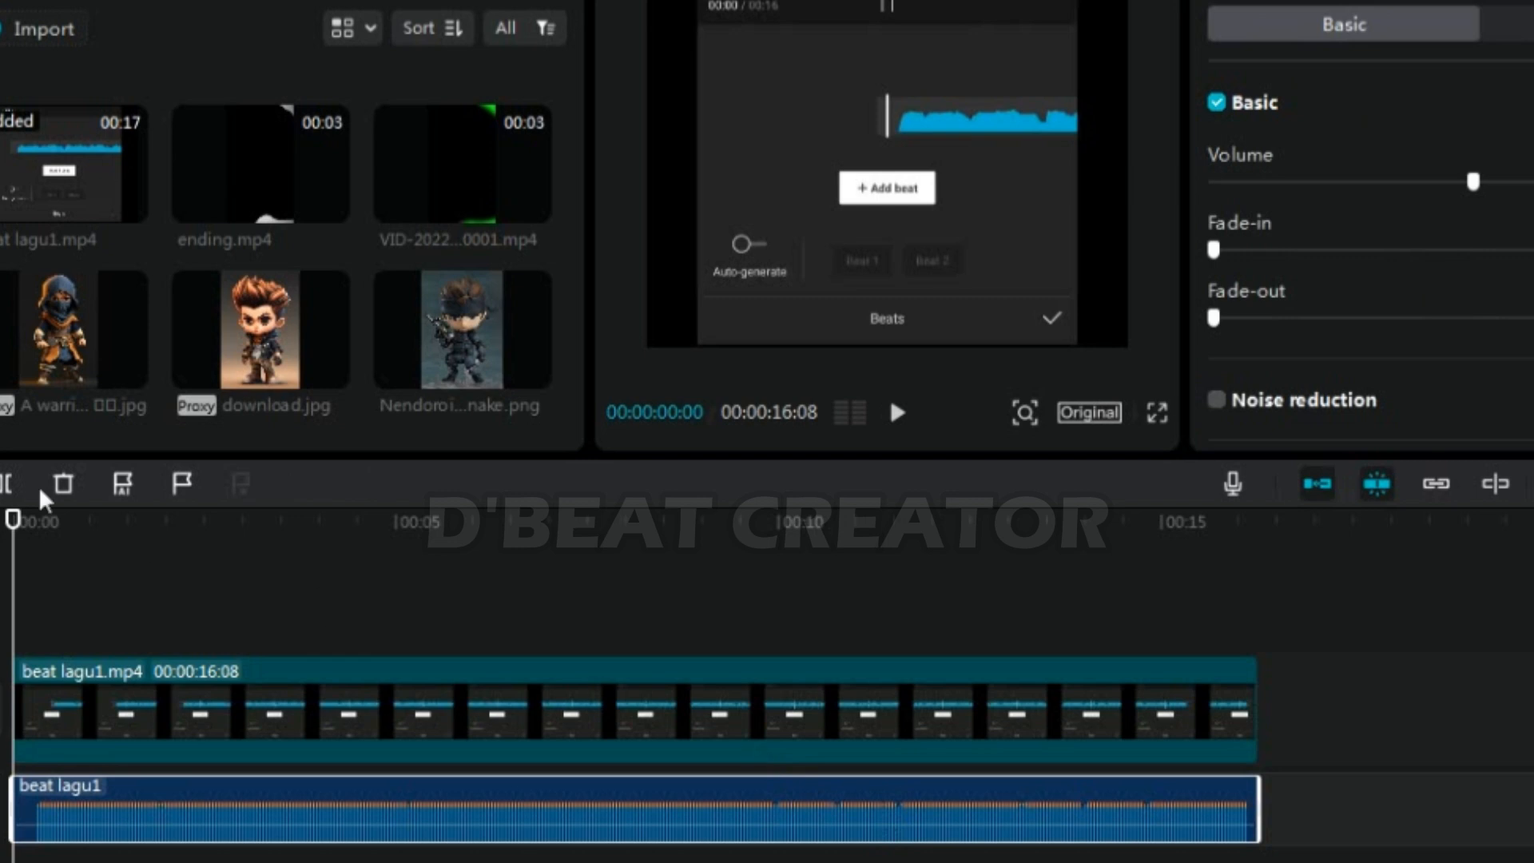
pyautogui.click(181, 484)
# Play the audio up to the first beat dot in the preview and add a beat marker at 00:00:09:00
pyautogui.press('space')
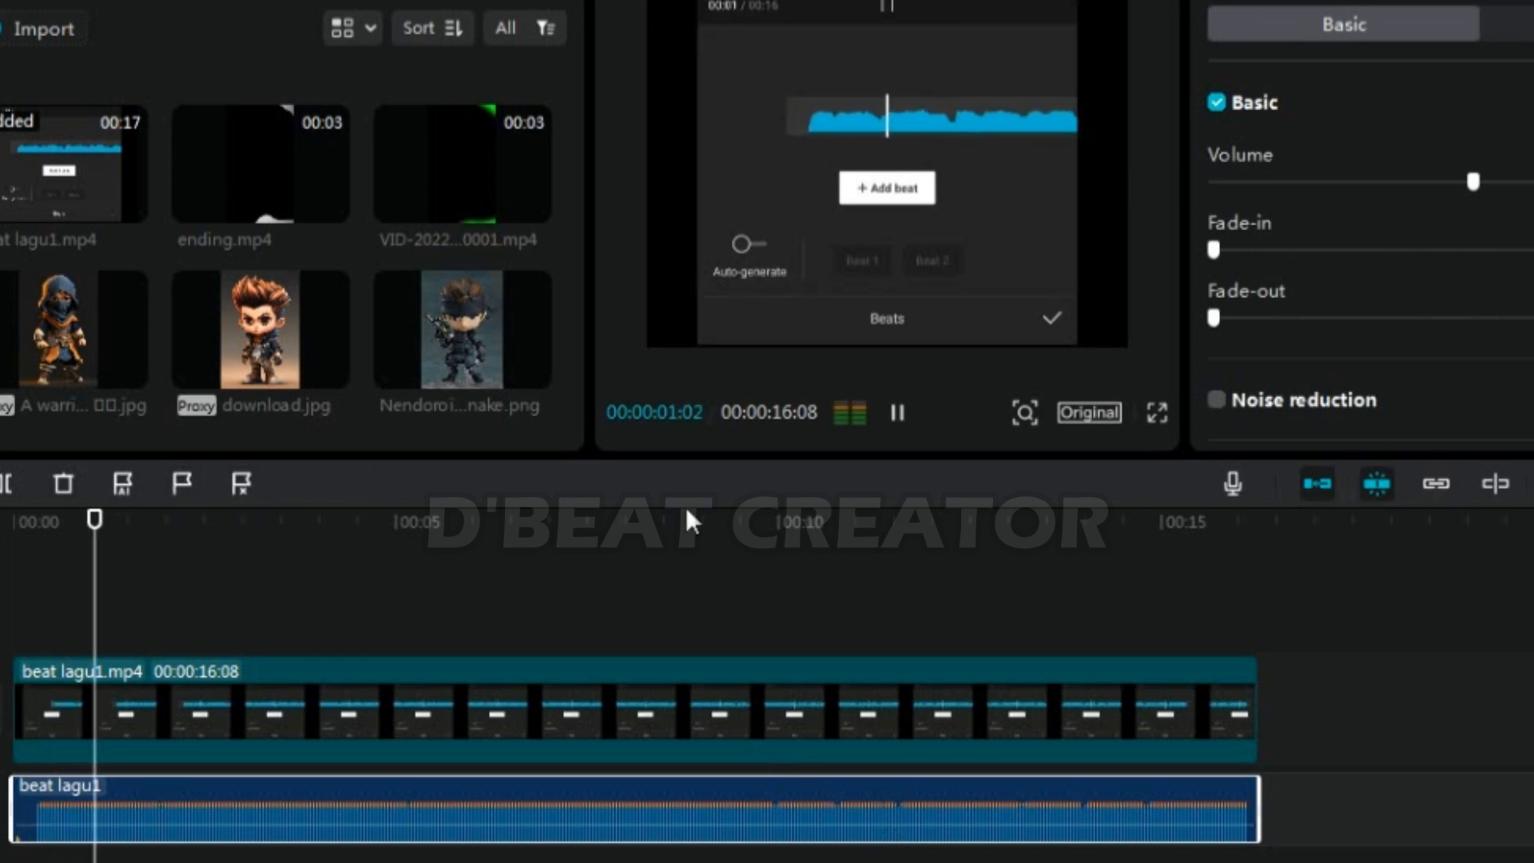
pyautogui.scroll(2, 533, 754)
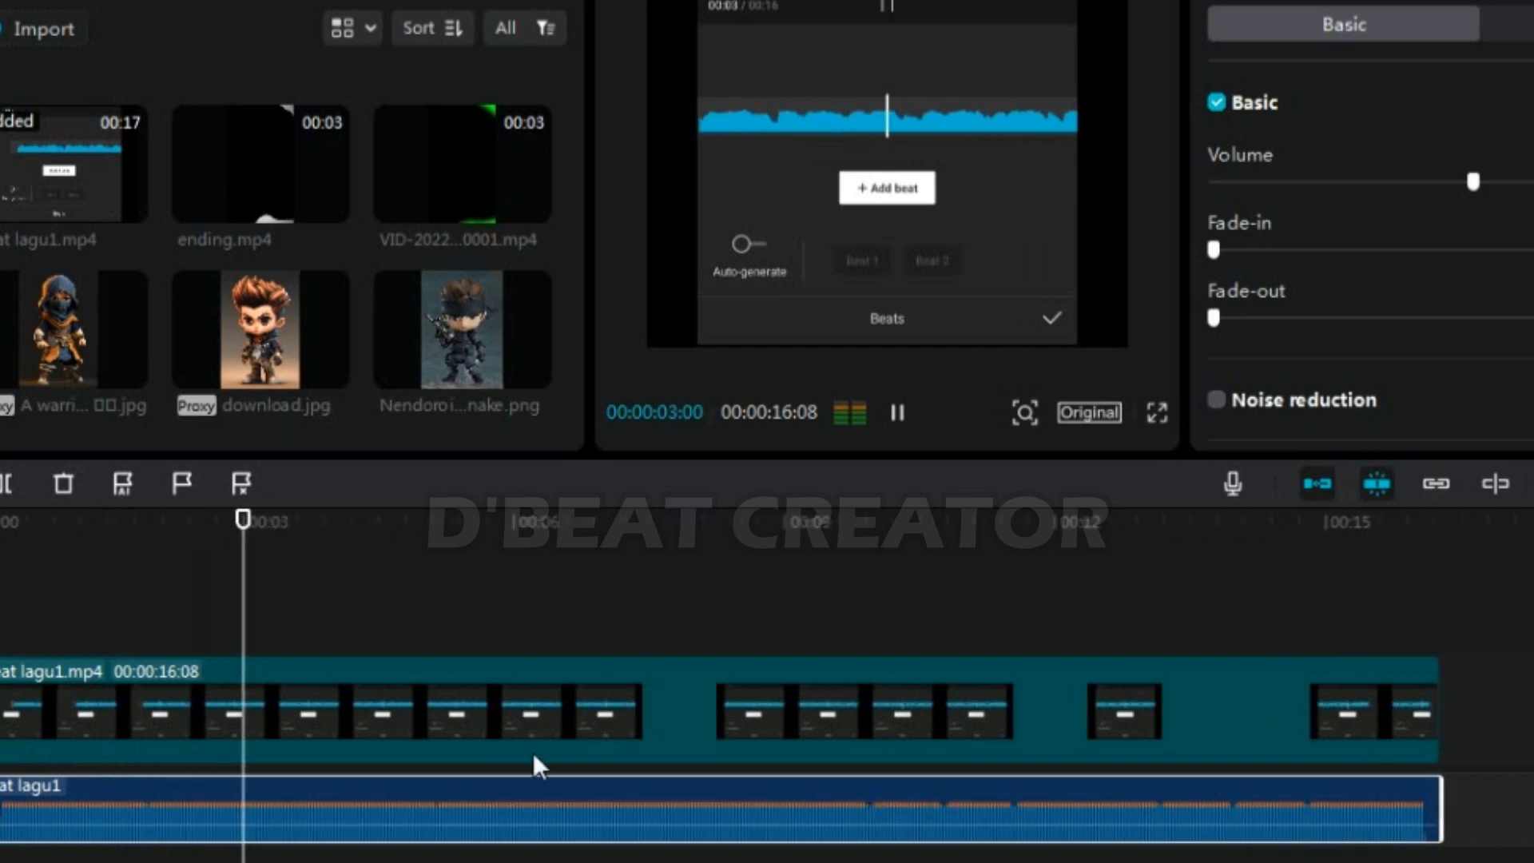
pyautogui.scroll(2, 533, 751)
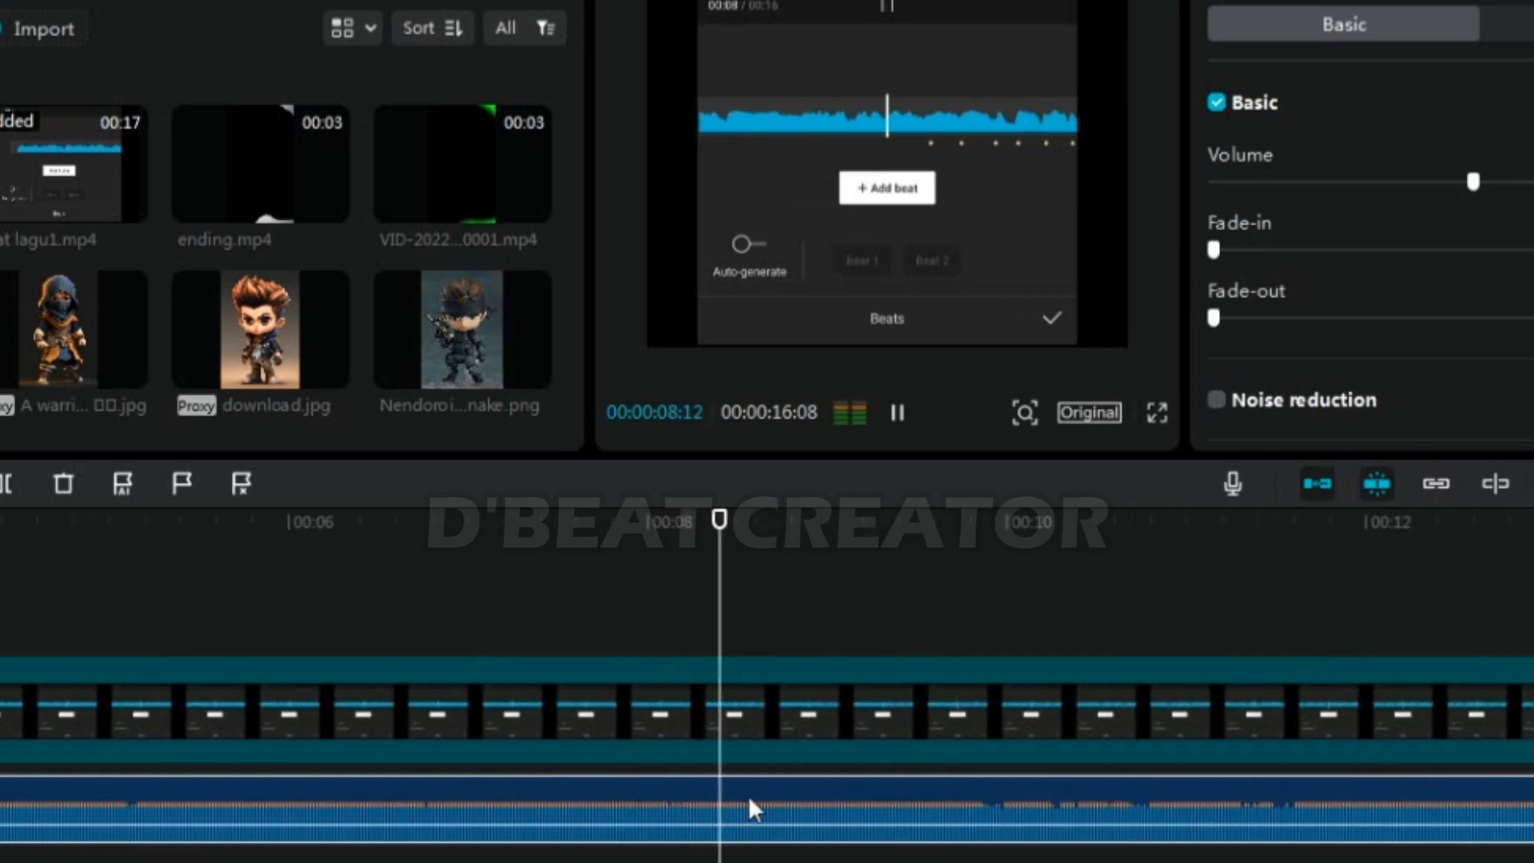
pyautogui.press('space')
pyautogui.moveTo(849, 531); pyautogui.dragTo(827, 537)
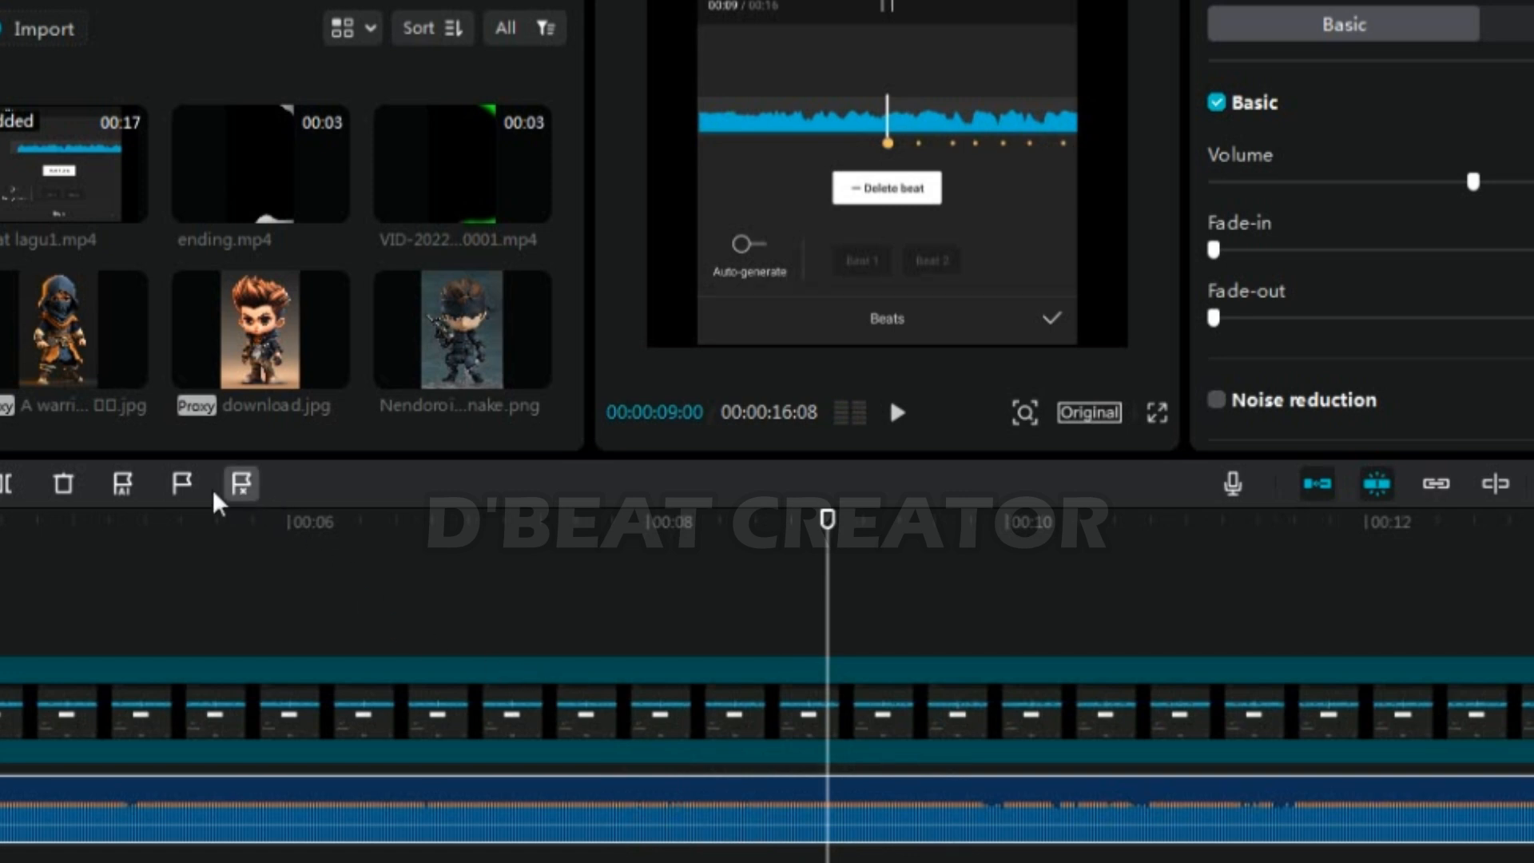
pyautogui.click(184, 486)
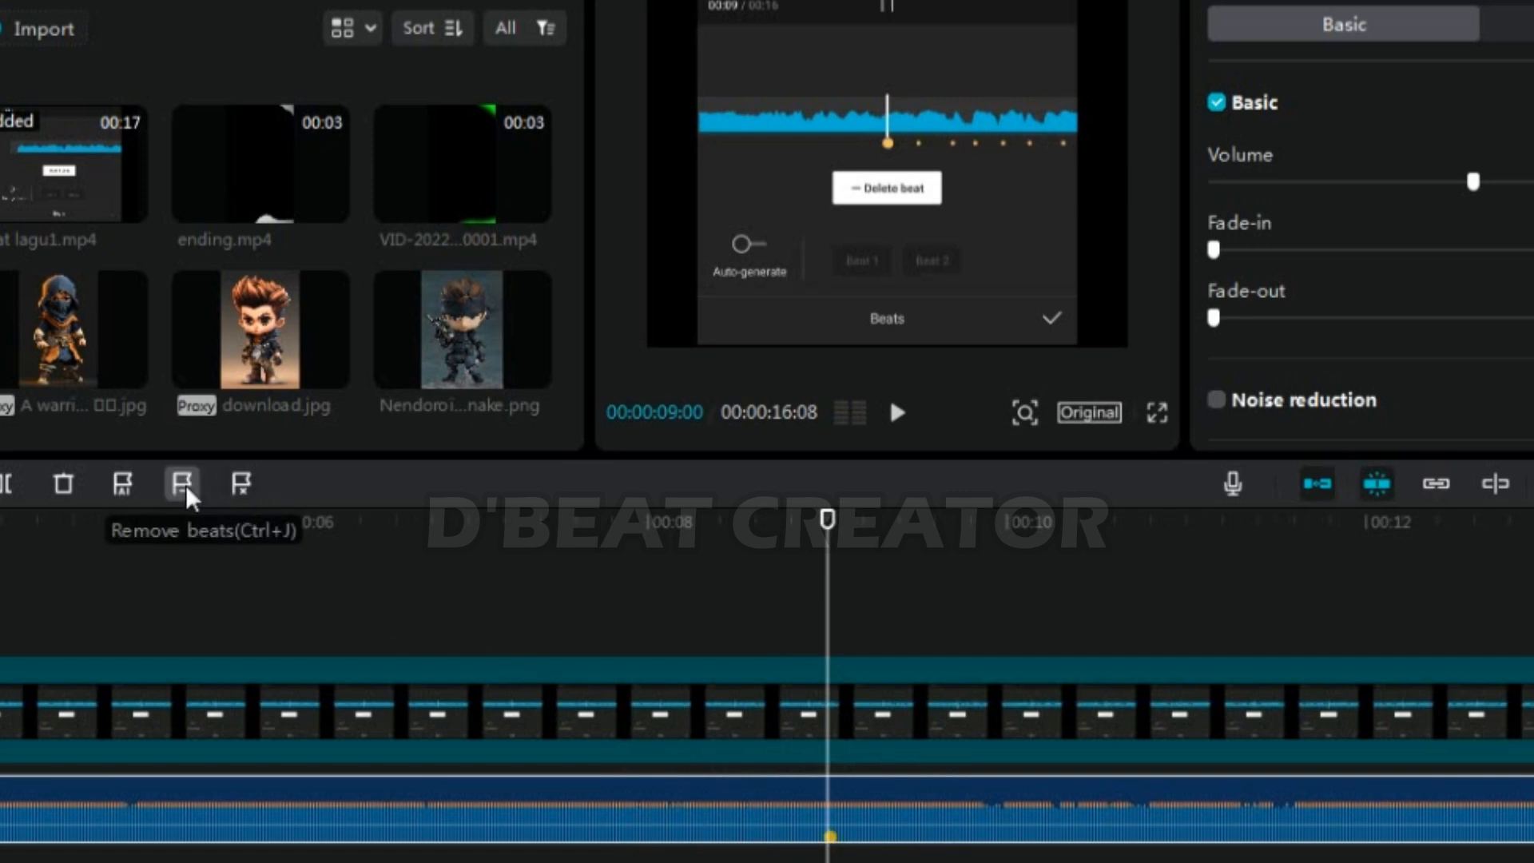
# Add further beat markers to the audio after 00:00:09:00 wherever the preview reaches a beat dot
pyautogui.moveTo(832, 531)
pyautogui.mouseDown()
pyautogui.moveTo(876, 572)
pyautogui.moveTo(951, 565)
pyautogui.moveTo(977, 544)
pyautogui.moveTo(1002, 587)
pyautogui.moveTo(1051, 589)
pyautogui.moveTo(1079, 545)
pyautogui.moveTo(1109, 589)
pyautogui.mouseUp()
pyautogui.click(184, 486)
pyautogui.click(183, 484)
pyautogui.click(183, 485)
pyautogui.click(178, 487)
pyautogui.click(181, 490)
# Add the remaining beat markers through the last part of the audio, following the preview's dots
pyautogui.hscroll(5, 622, 652)
pyautogui.moveTo(622, 652); pyautogui.dragTo(699, 591)
pyautogui.moveTo(699, 524)
pyautogui.mouseDown()
pyautogui.moveTo(815, 523)
pyautogui.moveTo(877, 577)
pyautogui.moveTo(917, 550)
pyautogui.moveTo(1052, 572)
pyautogui.moveTo(1086, 537)
pyautogui.moveTo(1261, 551)
pyautogui.moveTo(1270, 570)
pyautogui.mouseUp()
pyautogui.click(183, 484)
pyautogui.click(183, 484)
pyautogui.click(183, 485)
pyautogui.moveTo(1267, 518); pyautogui.dragTo(1343, 556)
pyautogui.click(1390, 553)
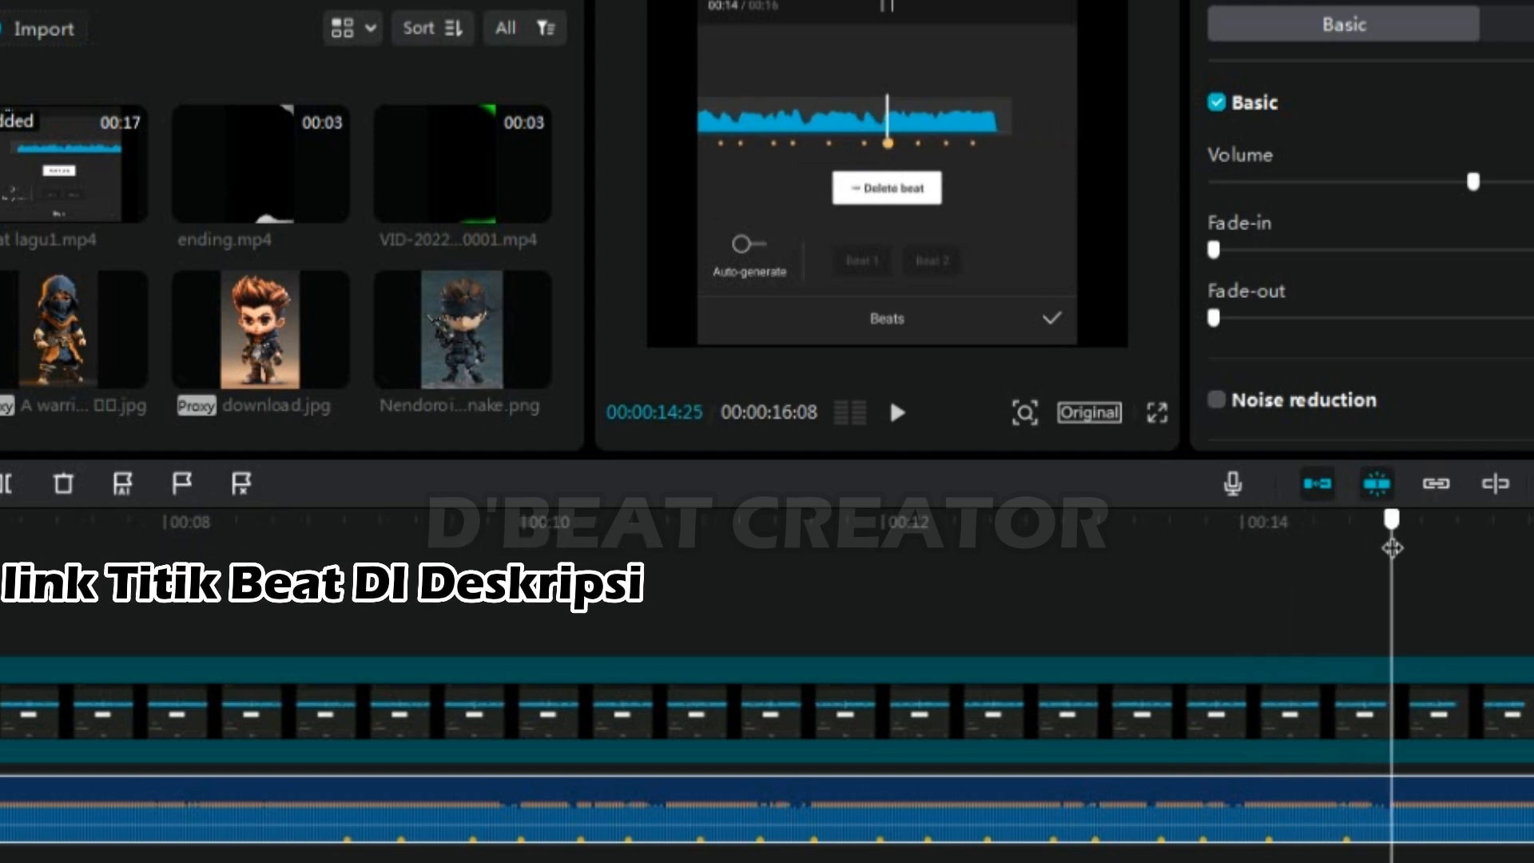
pyautogui.moveTo(1391, 523); pyautogui.dragTo(1531, 564)
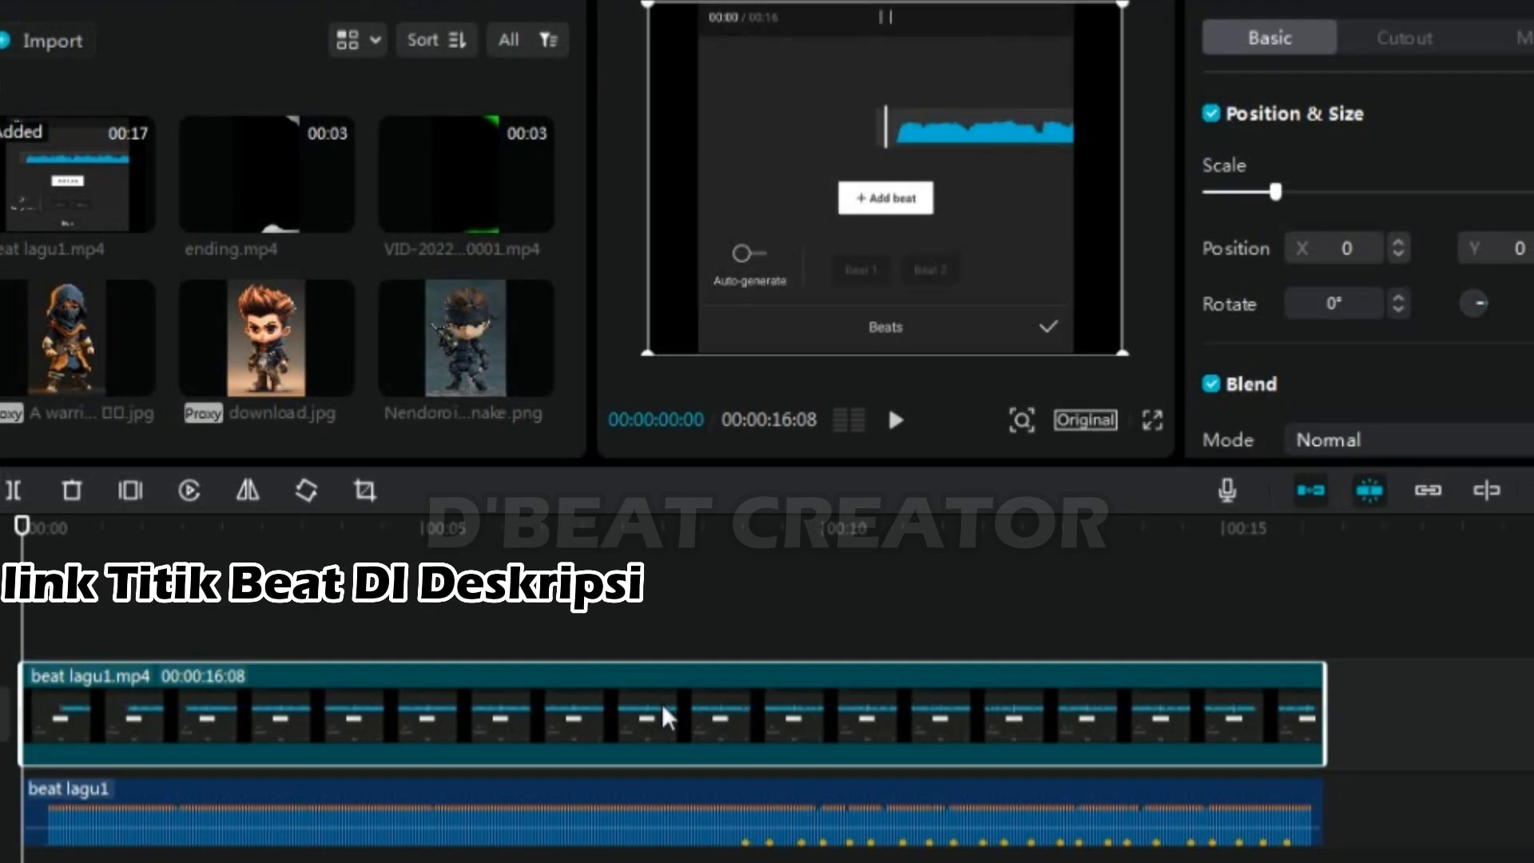
# Delete the beat lagu1.mp4 video clip and place the warrior image at the start of the main track
pyautogui.press('Delete')
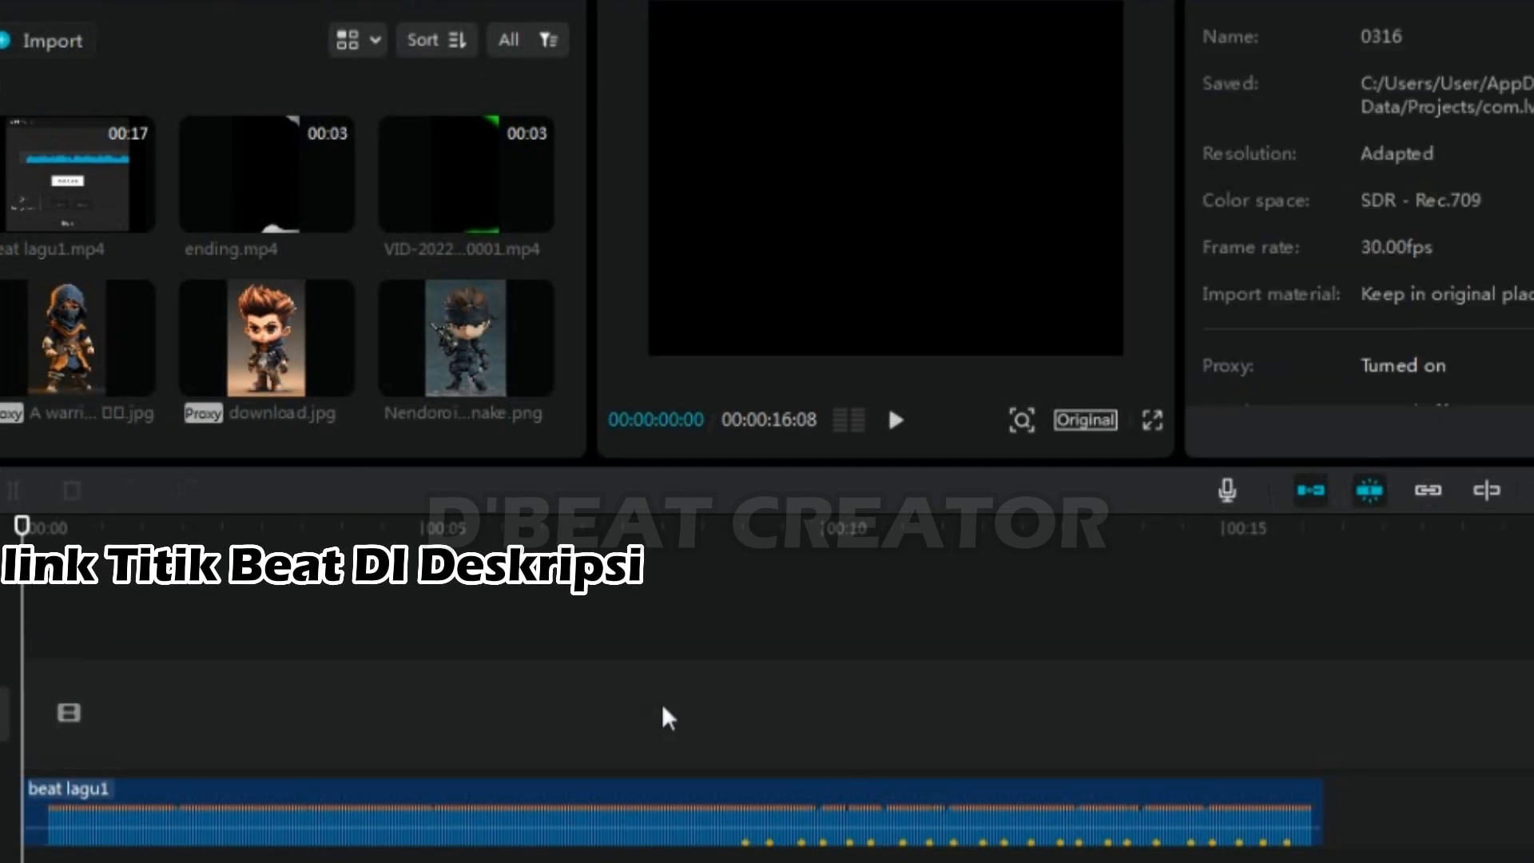
pyautogui.click(136, 380)
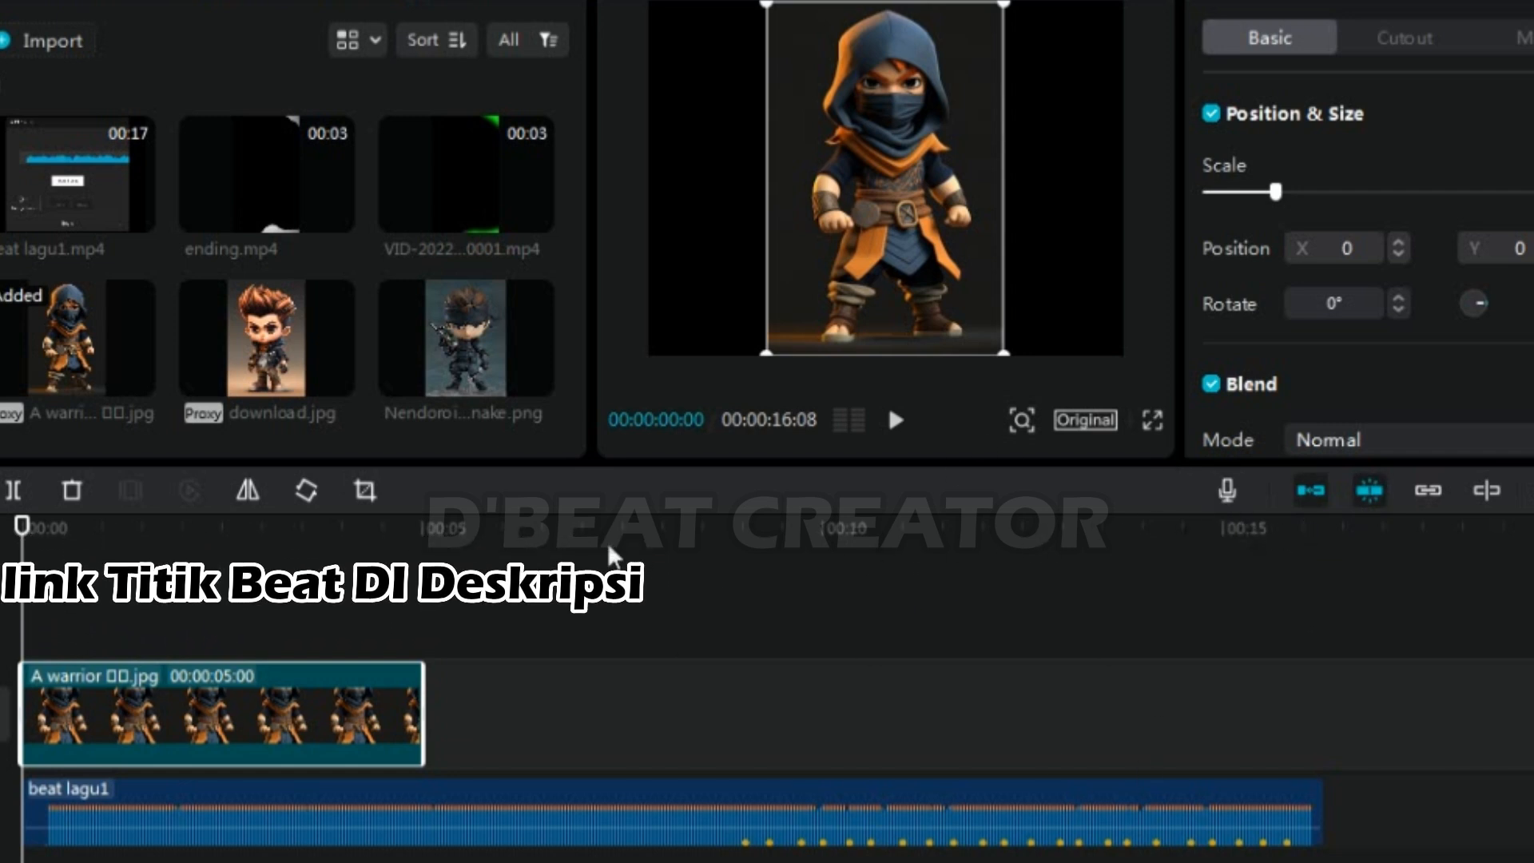
# Set the canvas ratio to 9:16 and enlarge the warrior image to fill the frame
pyautogui.click(1087, 423)
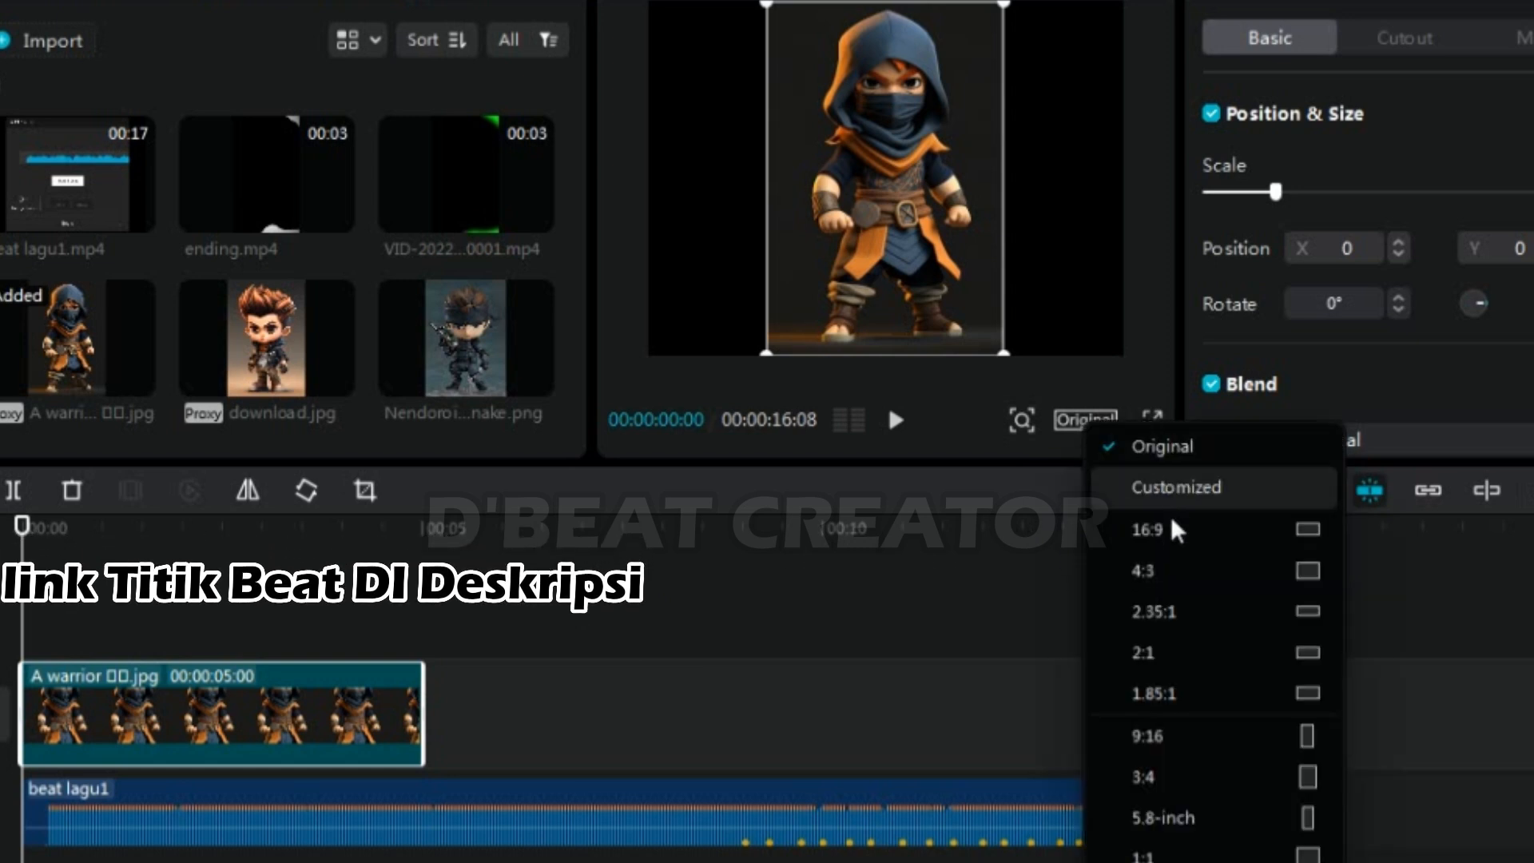
pyautogui.click(1164, 743)
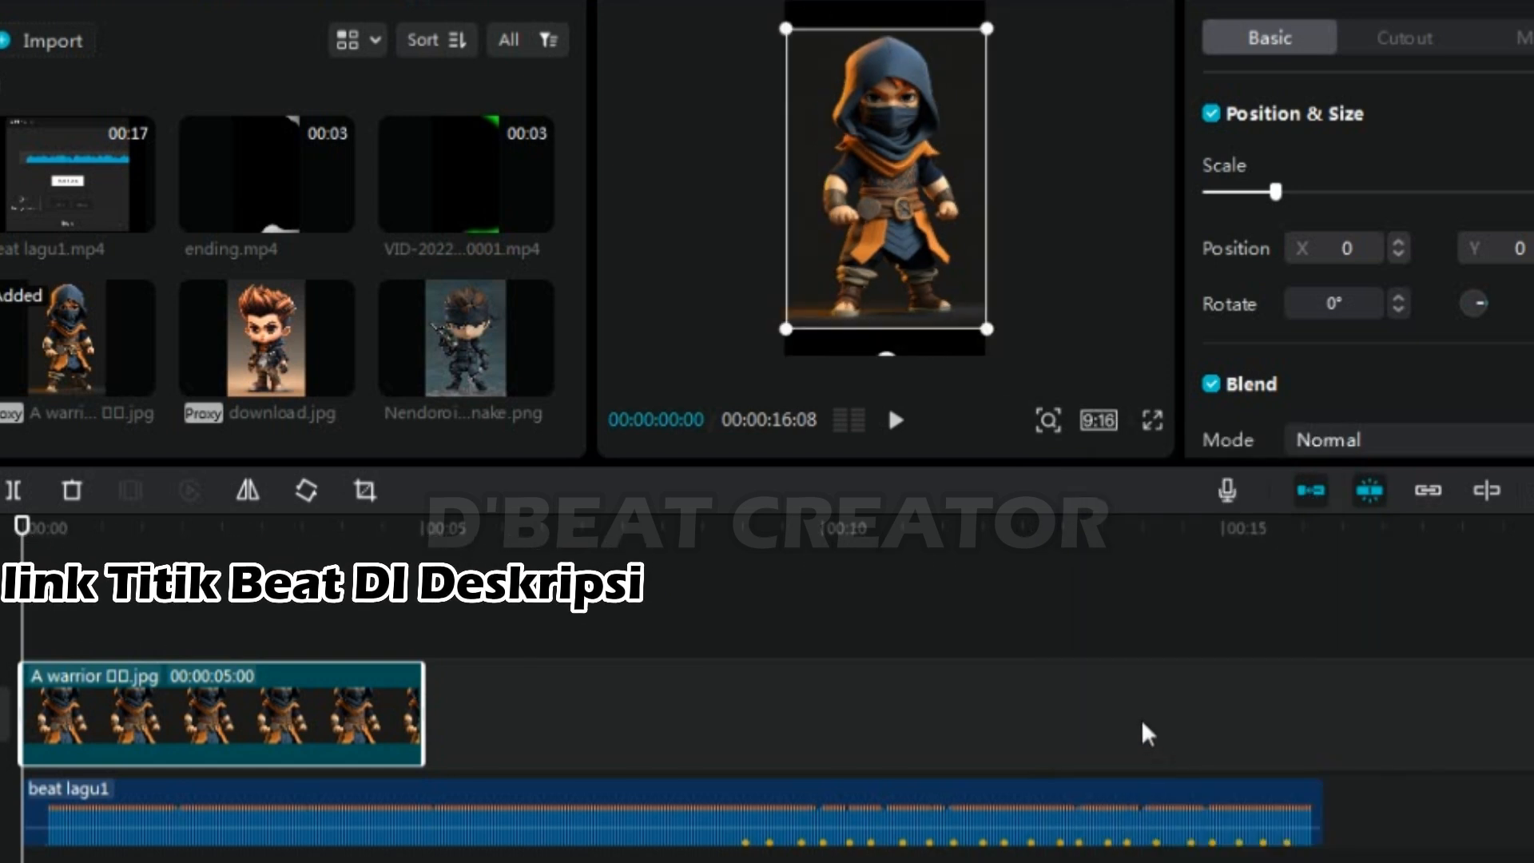
pyautogui.moveTo(988, 329); pyautogui.dragTo(1006, 381)
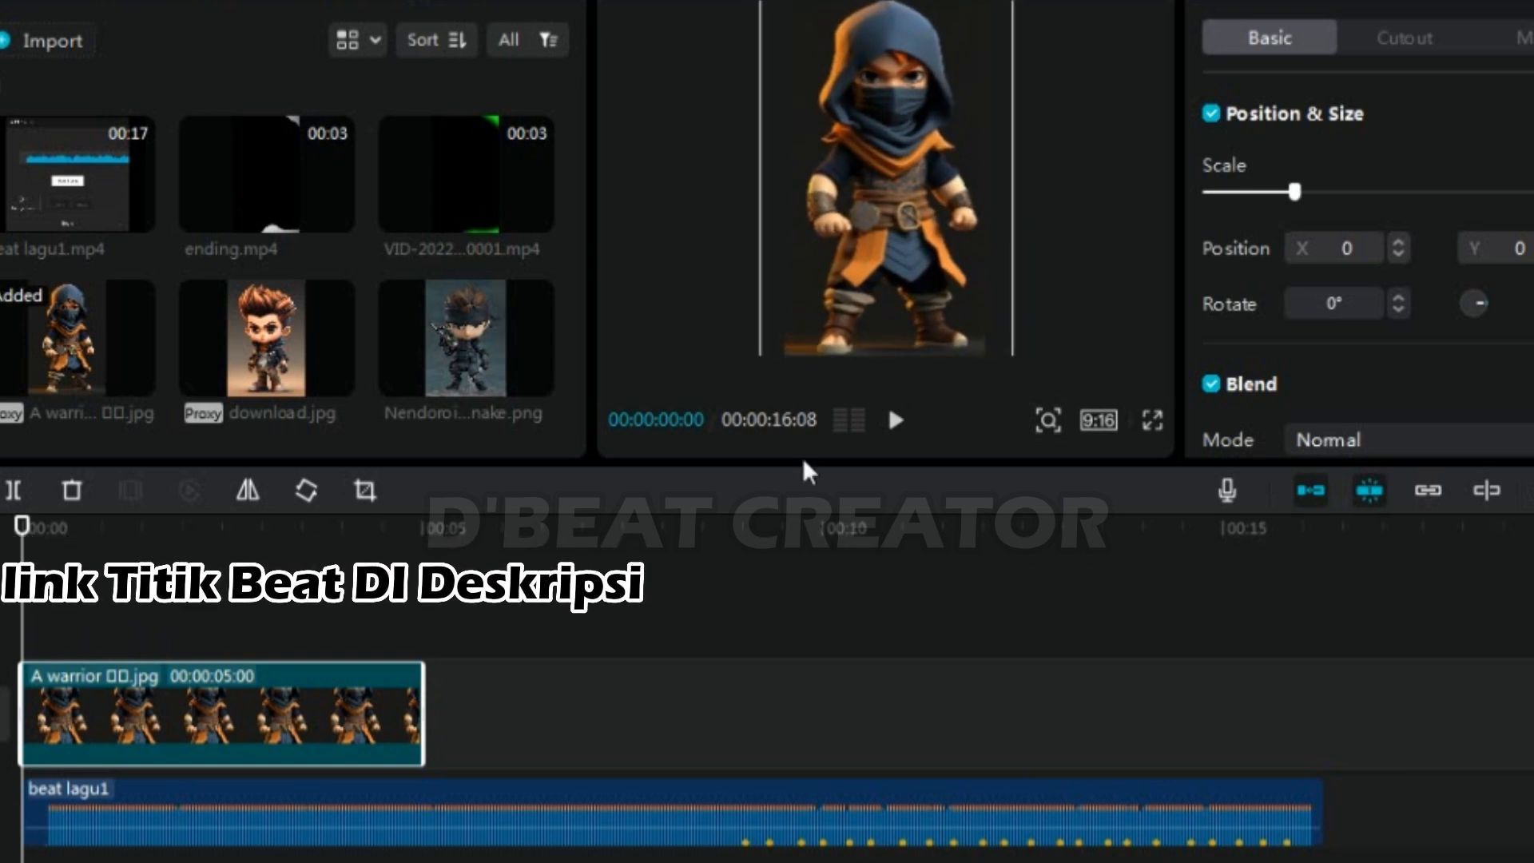
# Extend the warrior clip to 00:00:09:09 at the second marker of the beat sequence and add download.jpg directly after it
pyautogui.moveTo(435, 723)
pyautogui.mouseDown()
pyautogui.moveTo(729, 729)
pyautogui.moveTo(763, 743)
pyautogui.mouseUp()
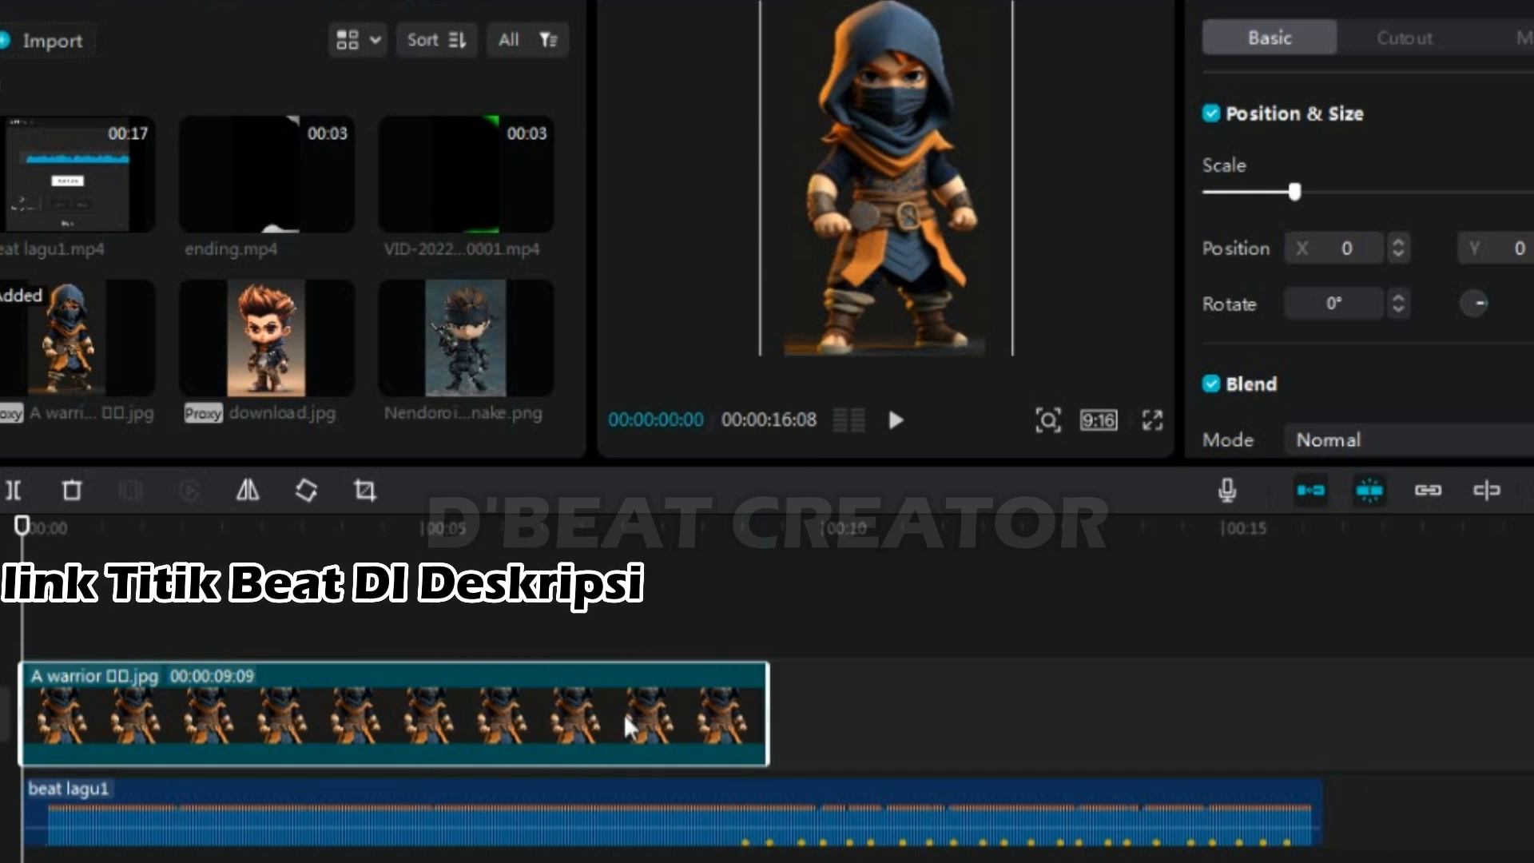
pyautogui.moveTo(25, 533)
pyautogui.mouseDown()
pyautogui.moveTo(703, 724)
pyautogui.moveTo(772, 779)
pyautogui.moveTo(769, 539)
pyautogui.mouseUp()
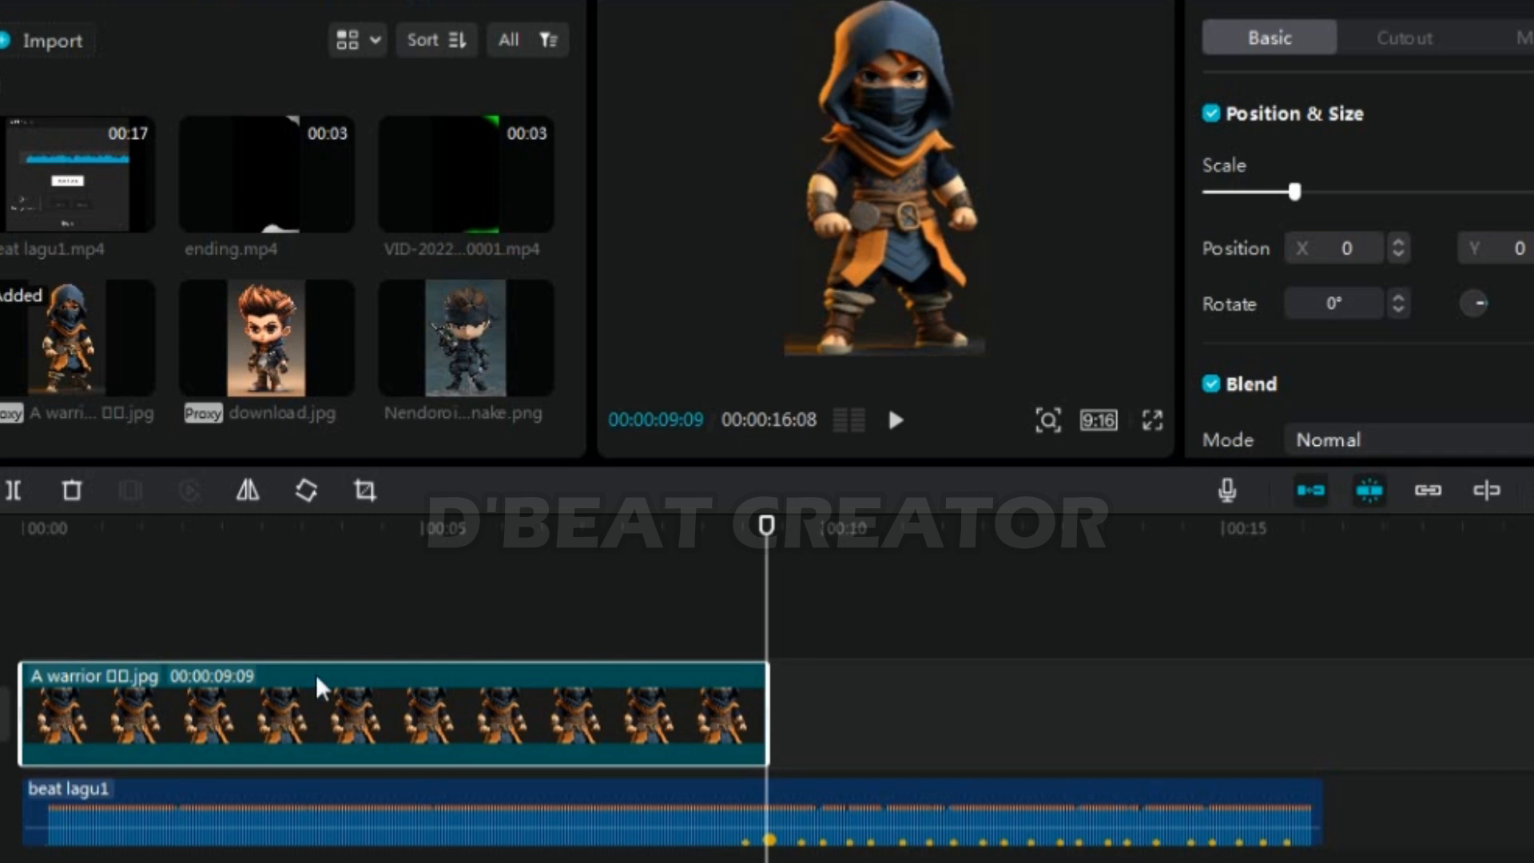
pyautogui.moveTo(323, 379)
pyautogui.click(335, 381)
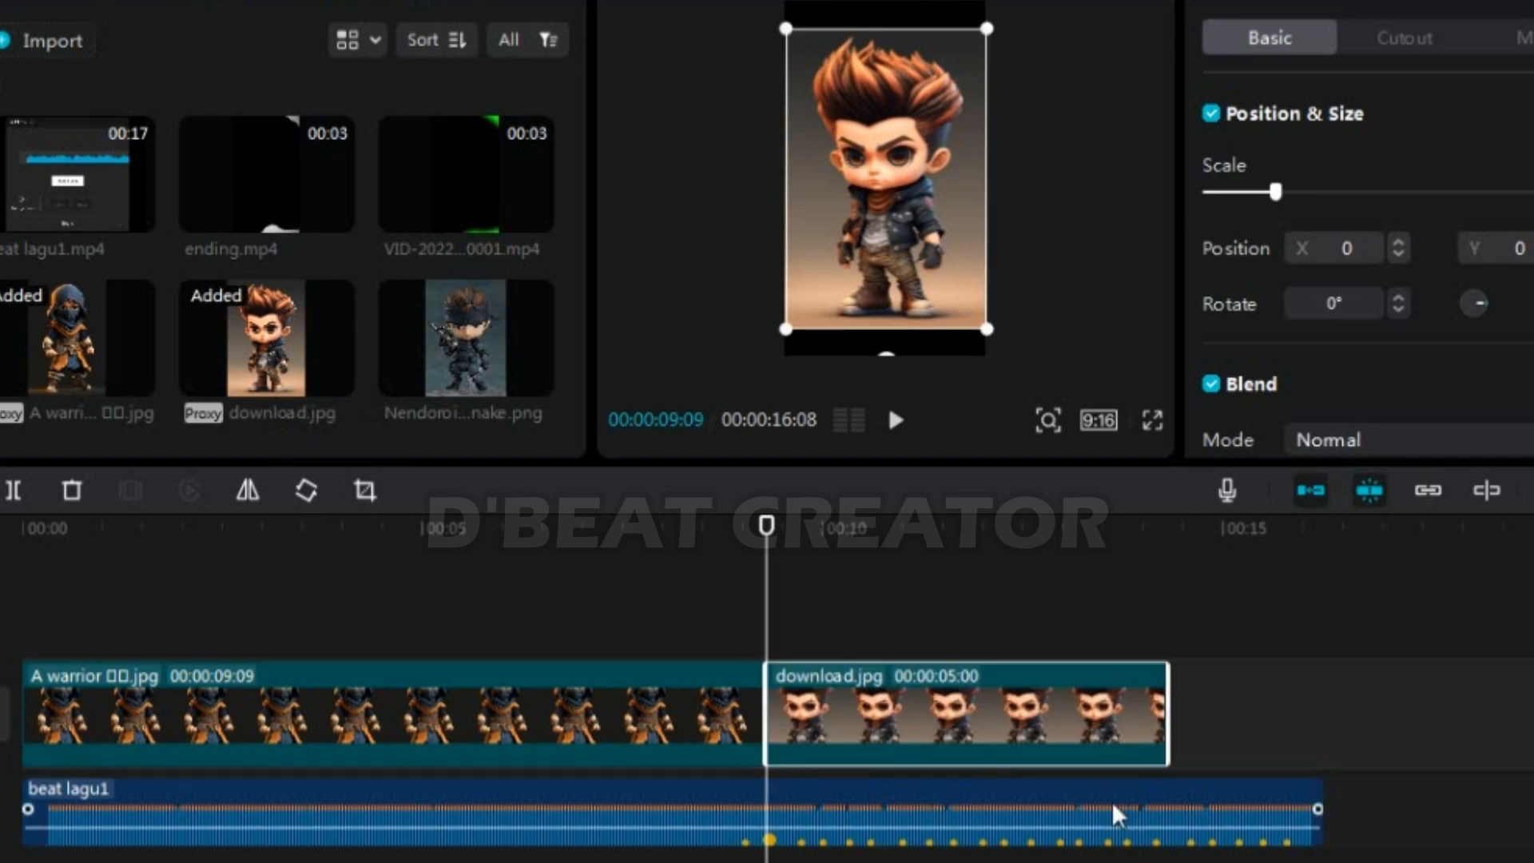
# Trim the end of the download.jpg clip to a beat marker, for a duration of 00:00:03:26
pyautogui.moveTo(1163, 716); pyautogui.dragTo(1128, 717)
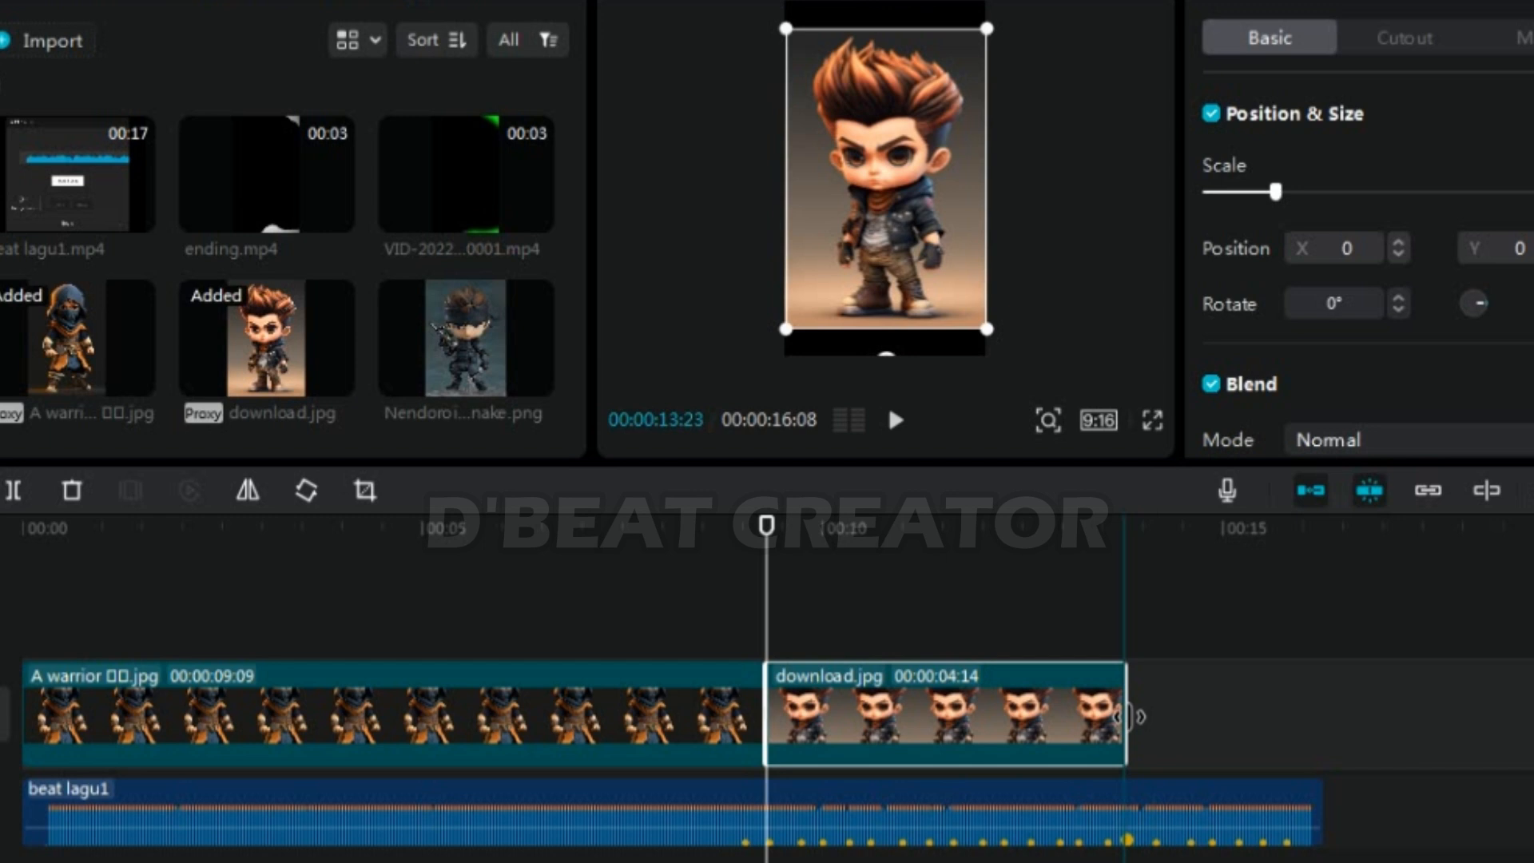
pyautogui.moveTo(1128, 717); pyautogui.dragTo(1075, 729)
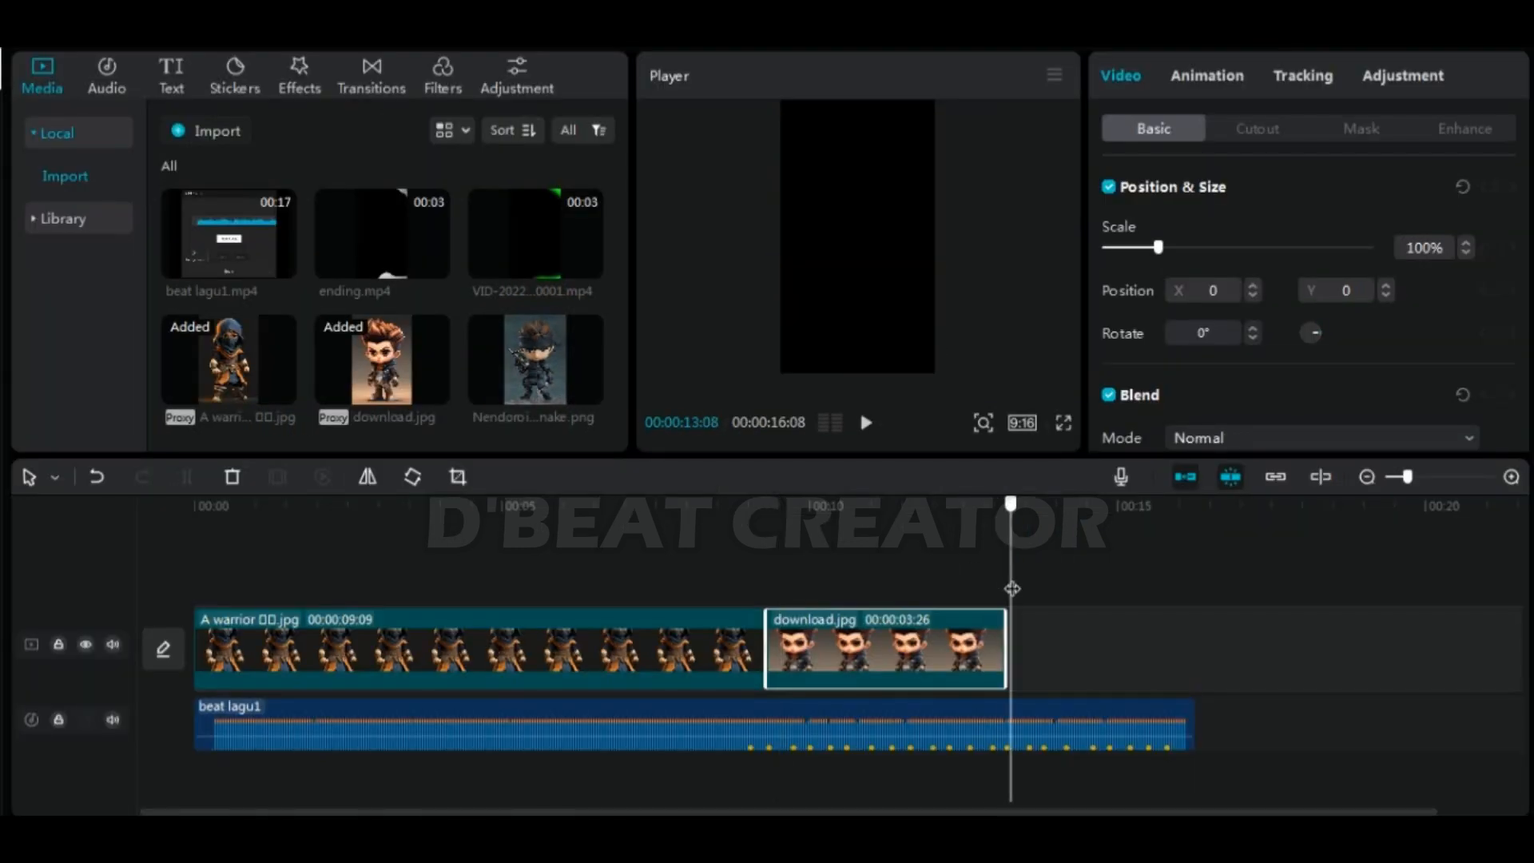
# Scale download.jpg to 122% to fill the frame and add a Position & Size keyframe at its start, 00:00:09:09
pyautogui.moveTo(1005, 505); pyautogui.dragTo(908, 512)
pyautogui.scroll(1, 931, 681)
pyautogui.scroll(1, 940, 678)
pyautogui.scroll(1, 1011, 689)
pyautogui.scroll(3, 1013, 689)
pyautogui.scroll(-2, 960, 674)
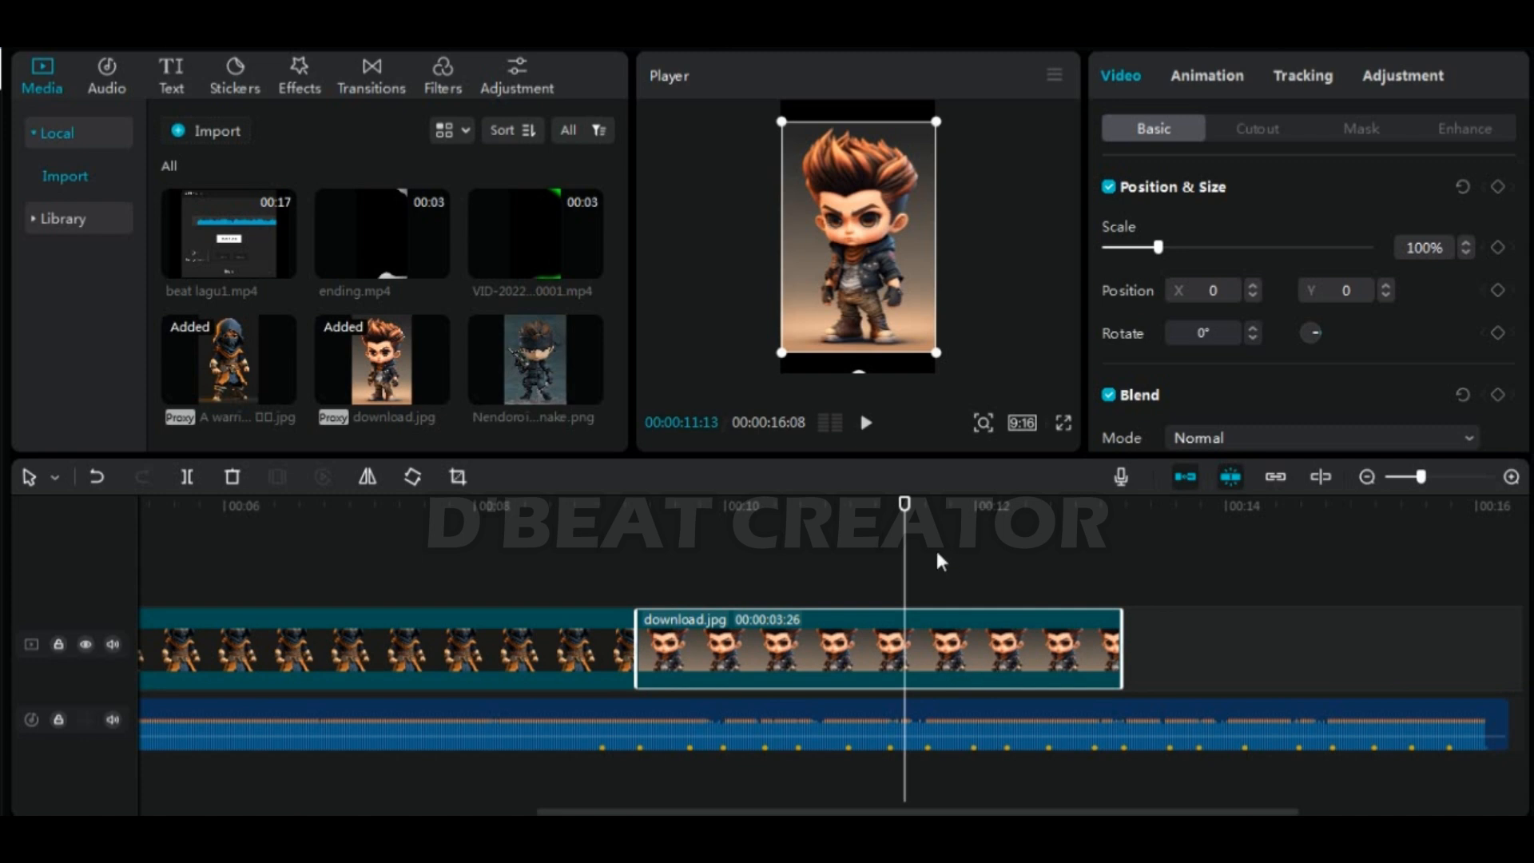
pyautogui.moveTo(904, 508); pyautogui.dragTo(637, 576)
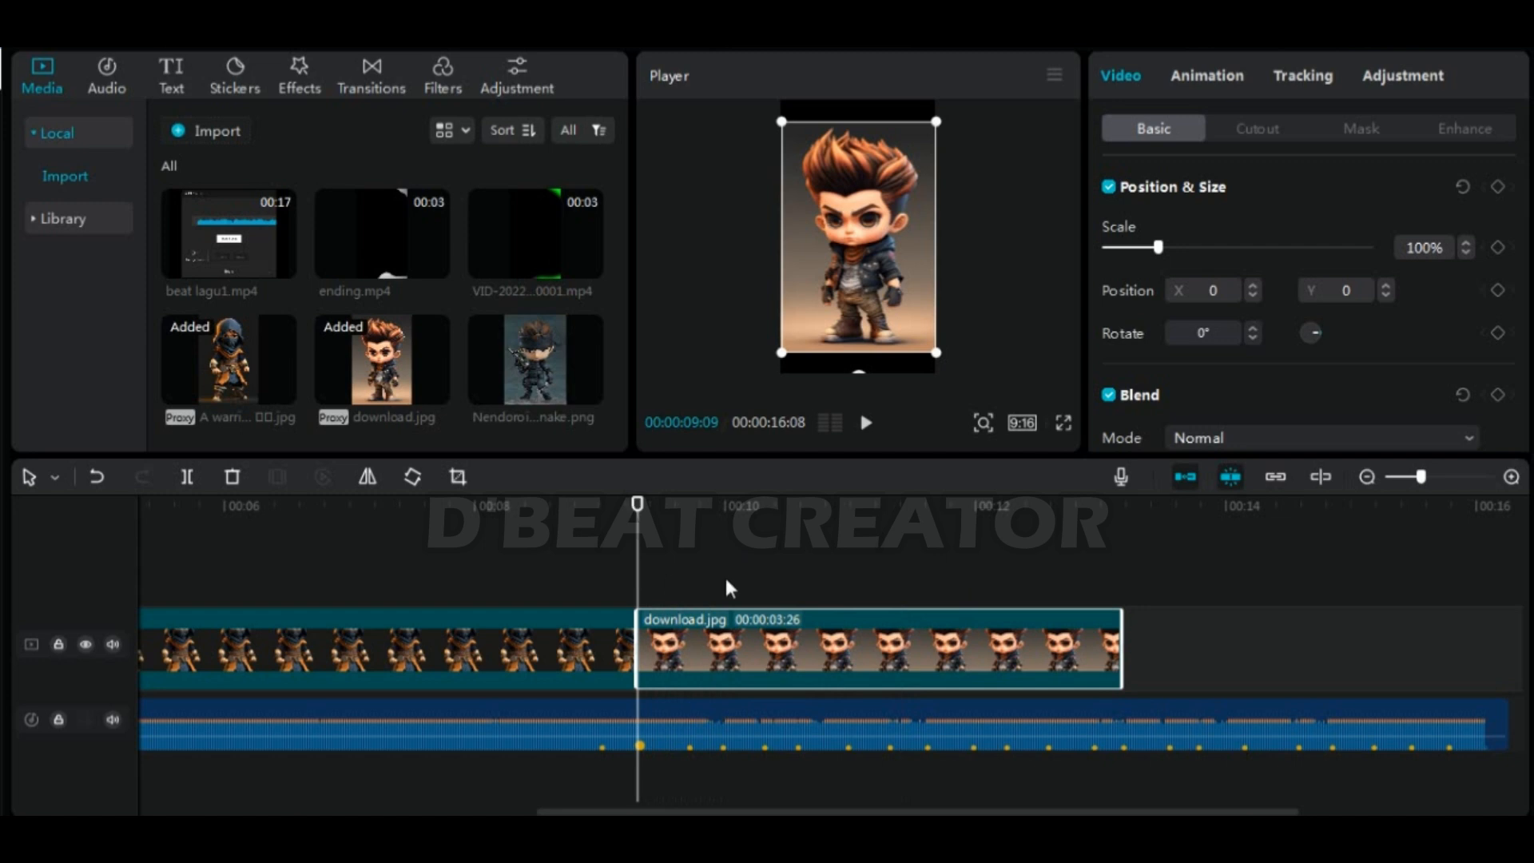
pyautogui.click(1498, 187)
pyautogui.click(1498, 187)
pyautogui.moveTo(945, 360); pyautogui.dragTo(956, 387)
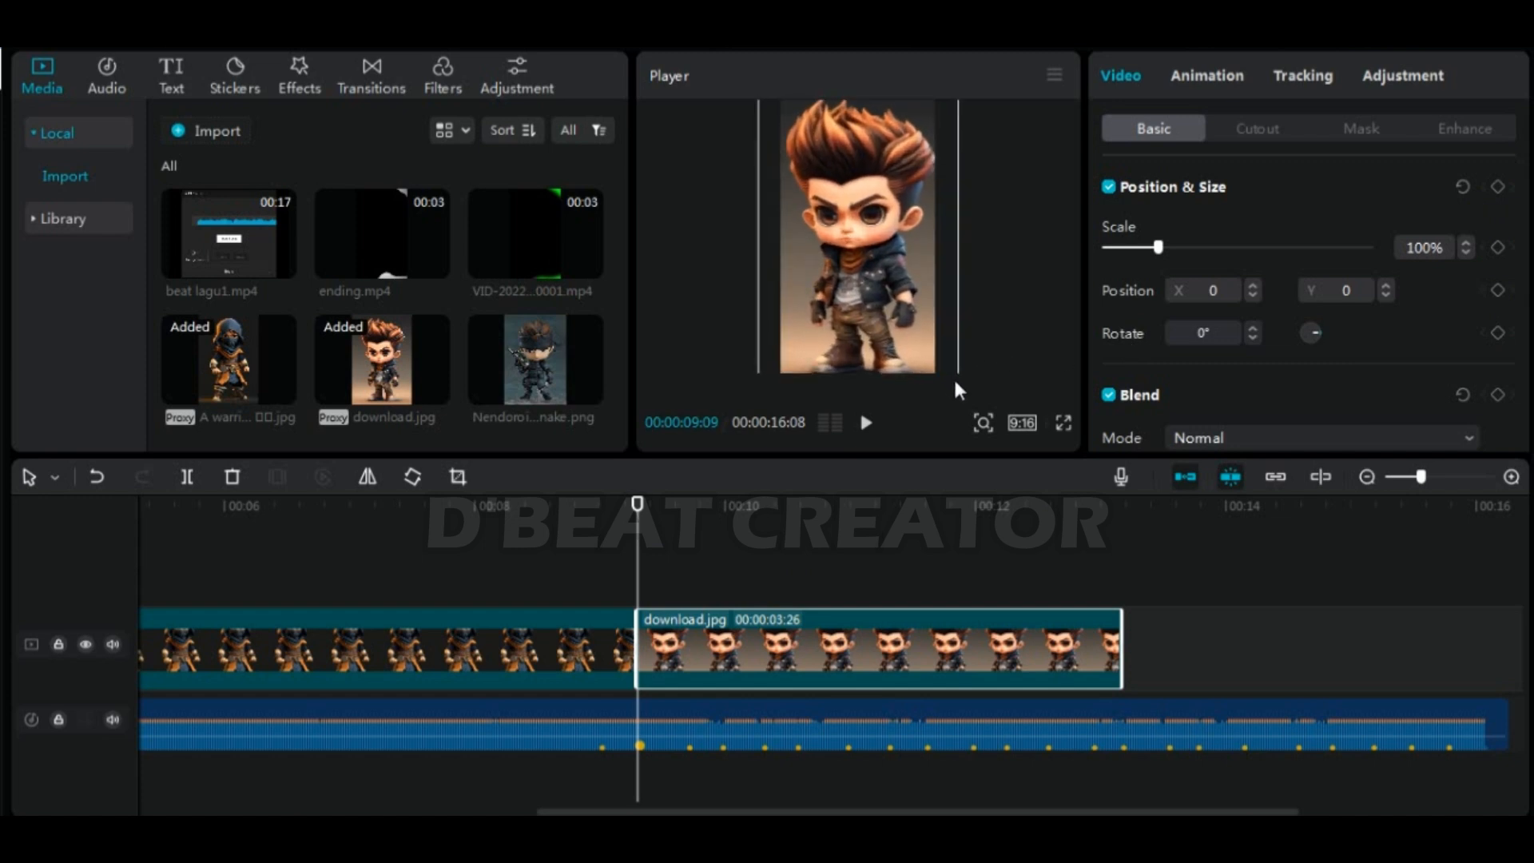
pyautogui.moveTo(1168, 257); pyautogui.dragTo(1171, 249)
pyautogui.click(1493, 189)
# Add a Position & Size keyframe to download.jpg at 00:00:09:21 and set its scale to 139% at 00:00:09:29
pyautogui.moveTo(639, 507); pyautogui.dragTo(700, 551)
pyautogui.scroll(2, 1143, 728)
pyautogui.scroll(1, 1134, 724)
pyautogui.moveTo(994, 812); pyautogui.dragTo(1030, 804)
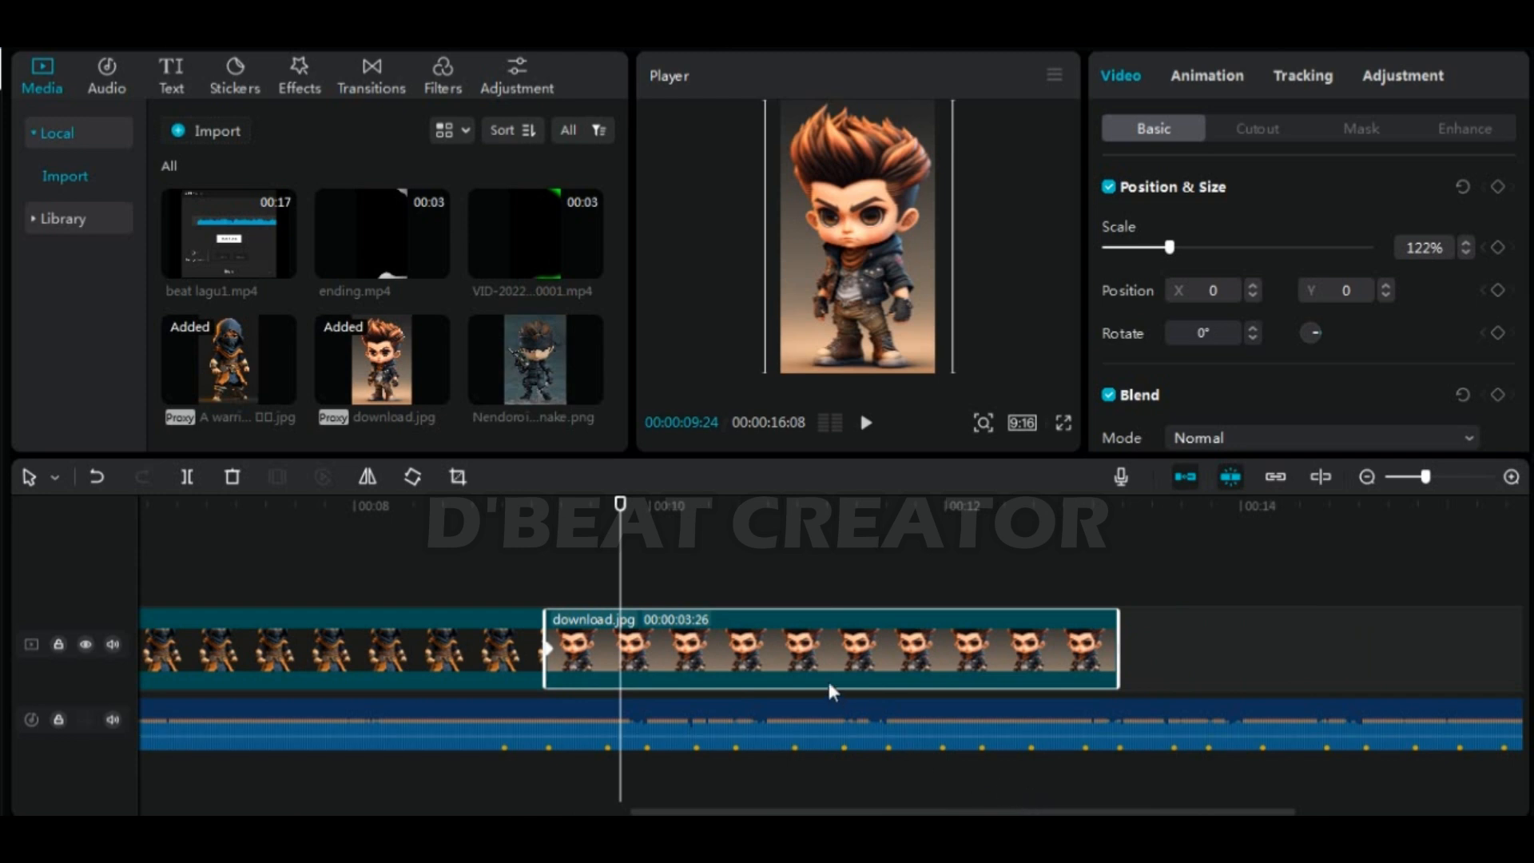
pyautogui.moveTo(622, 520); pyautogui.dragTo(604, 535)
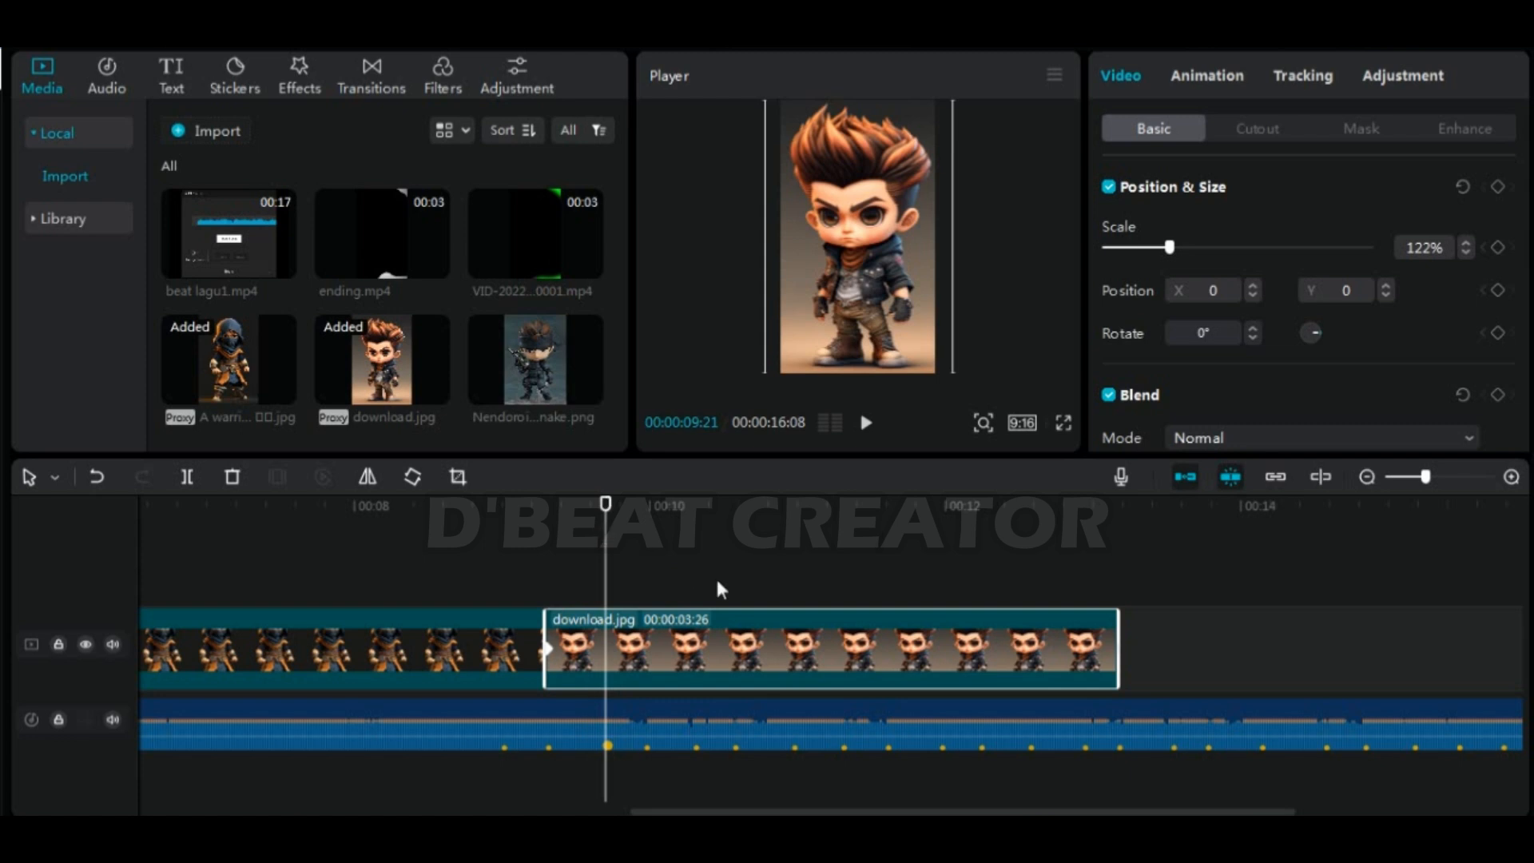
pyautogui.click(1498, 186)
pyautogui.moveTo(606, 520); pyautogui.dragTo(649, 536)
pyautogui.moveTo(1171, 250); pyautogui.dragTo(1180, 252)
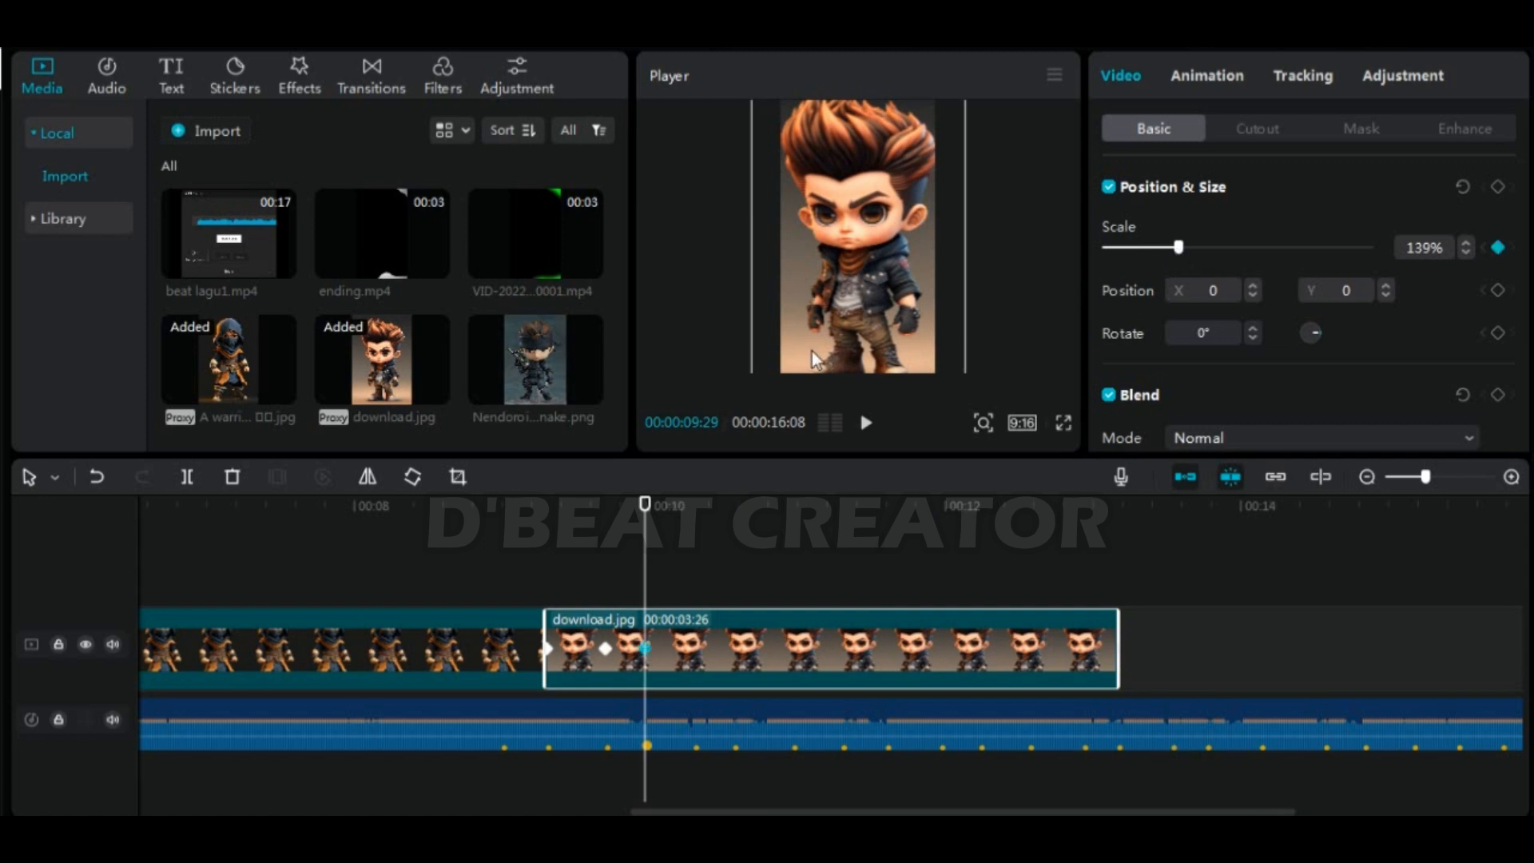
# Add Position & Size keyframes to download.jpg at the beat markers at 00:00:10:09 and 00:00:10:17
pyautogui.moveTo(644, 524); pyautogui.dragTo(696, 548)
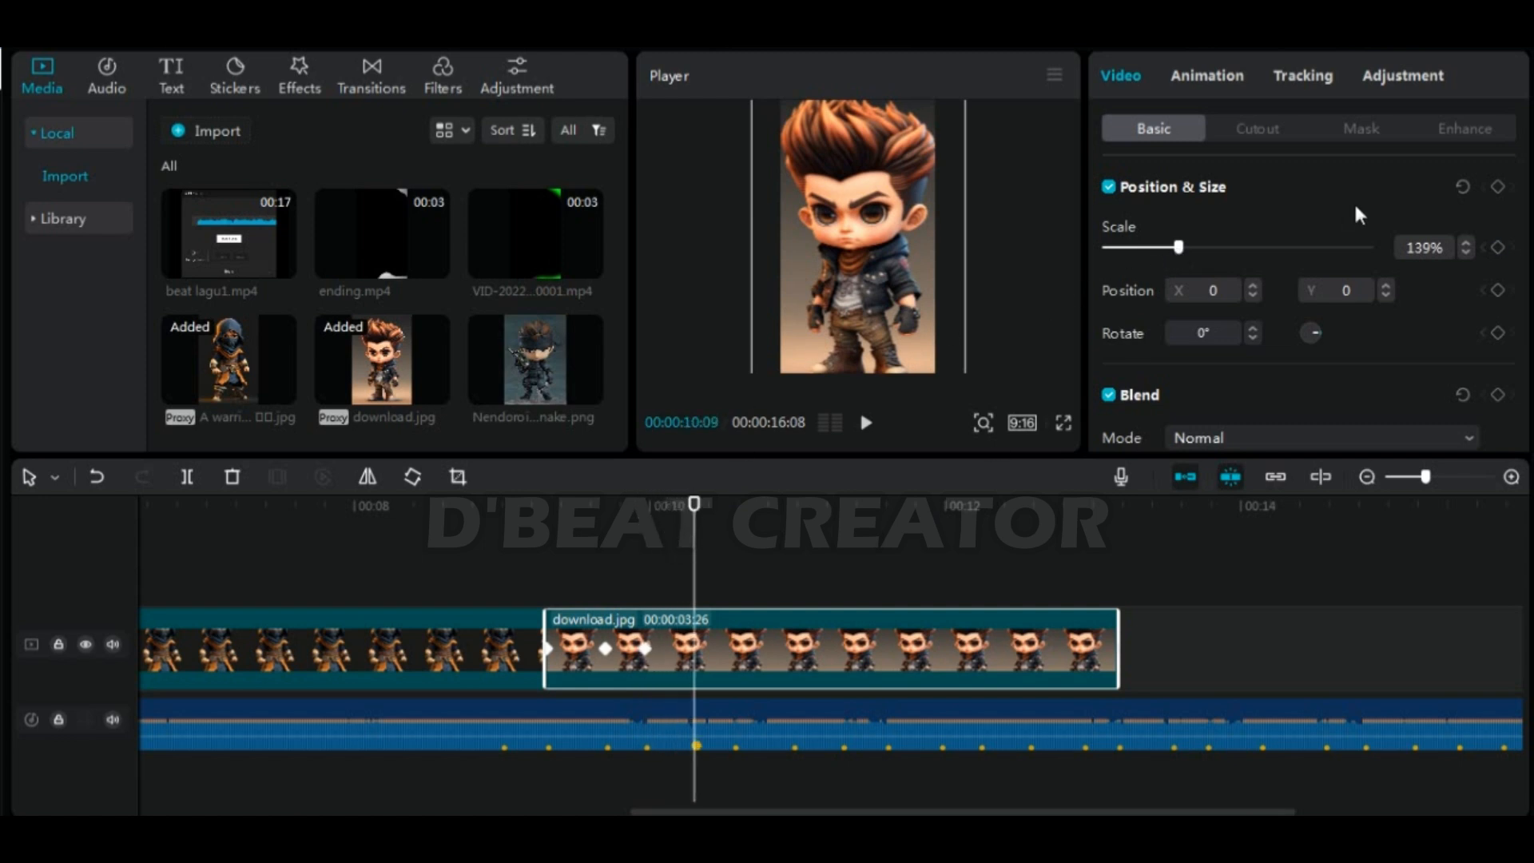
pyautogui.click(1497, 187)
pyautogui.moveTo(694, 505); pyautogui.dragTo(734, 529)
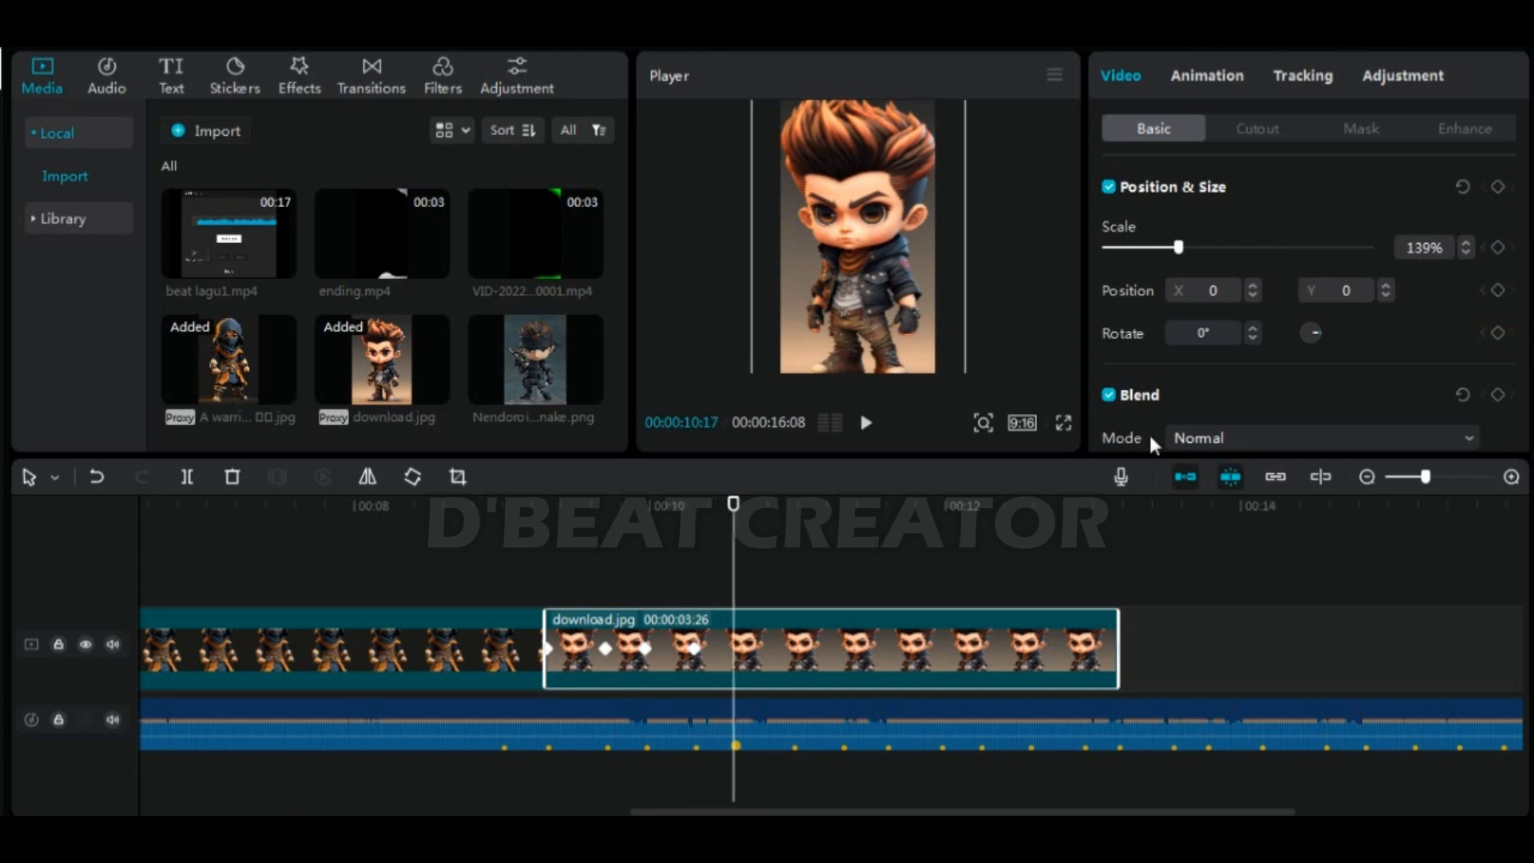
pyautogui.click(1498, 187)
# Set download.jpg's scale to 122% at 00:00:10:29 and add a Position & Size keyframe at 00:00:11:09
pyautogui.moveTo(748, 524); pyautogui.dragTo(794, 554)
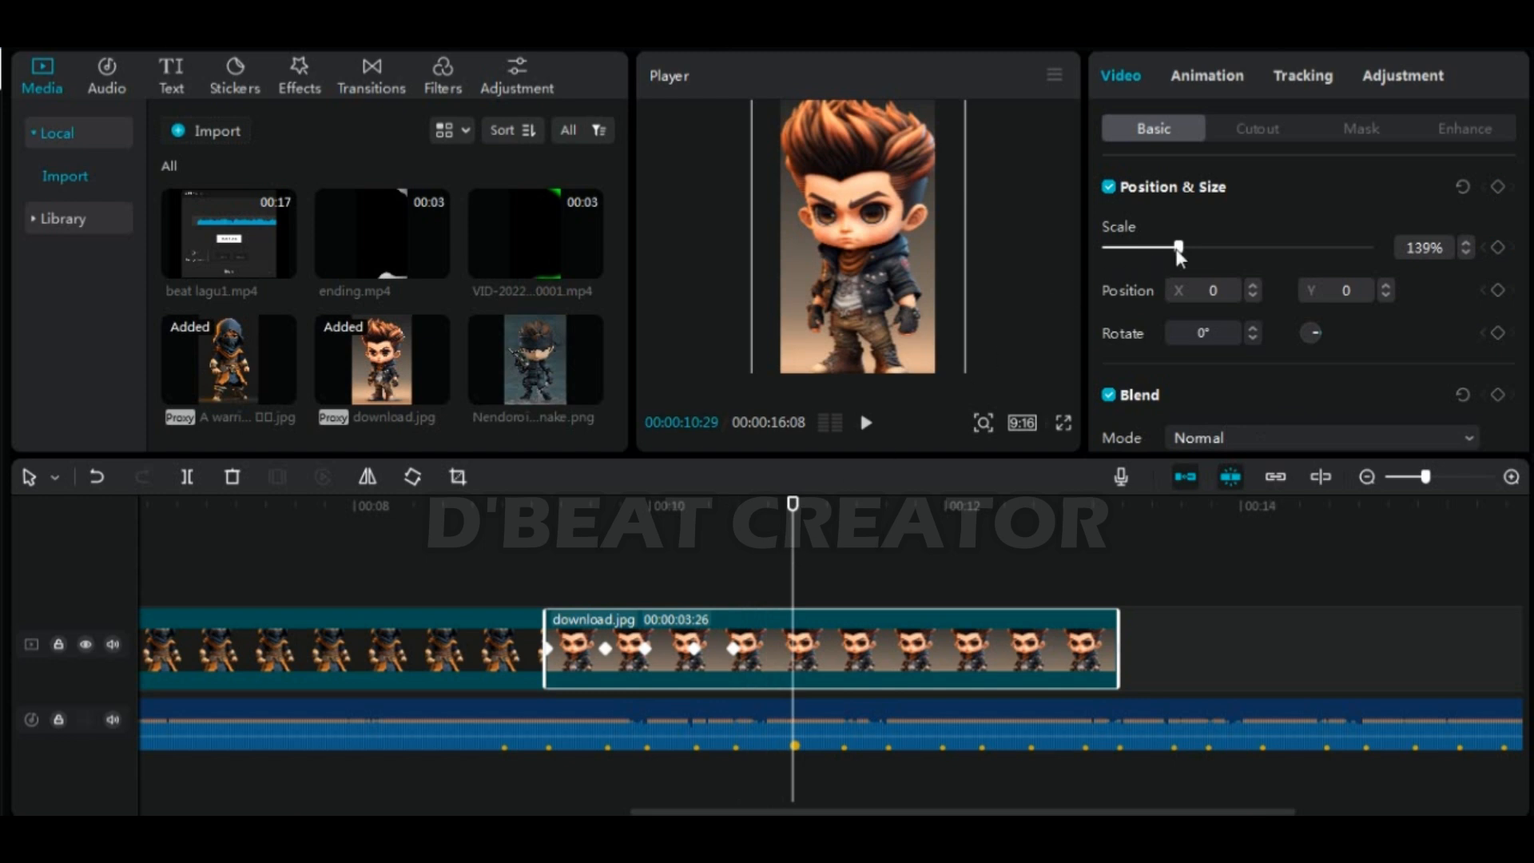
pyautogui.moveTo(1177, 250); pyautogui.dragTo(1170, 253)
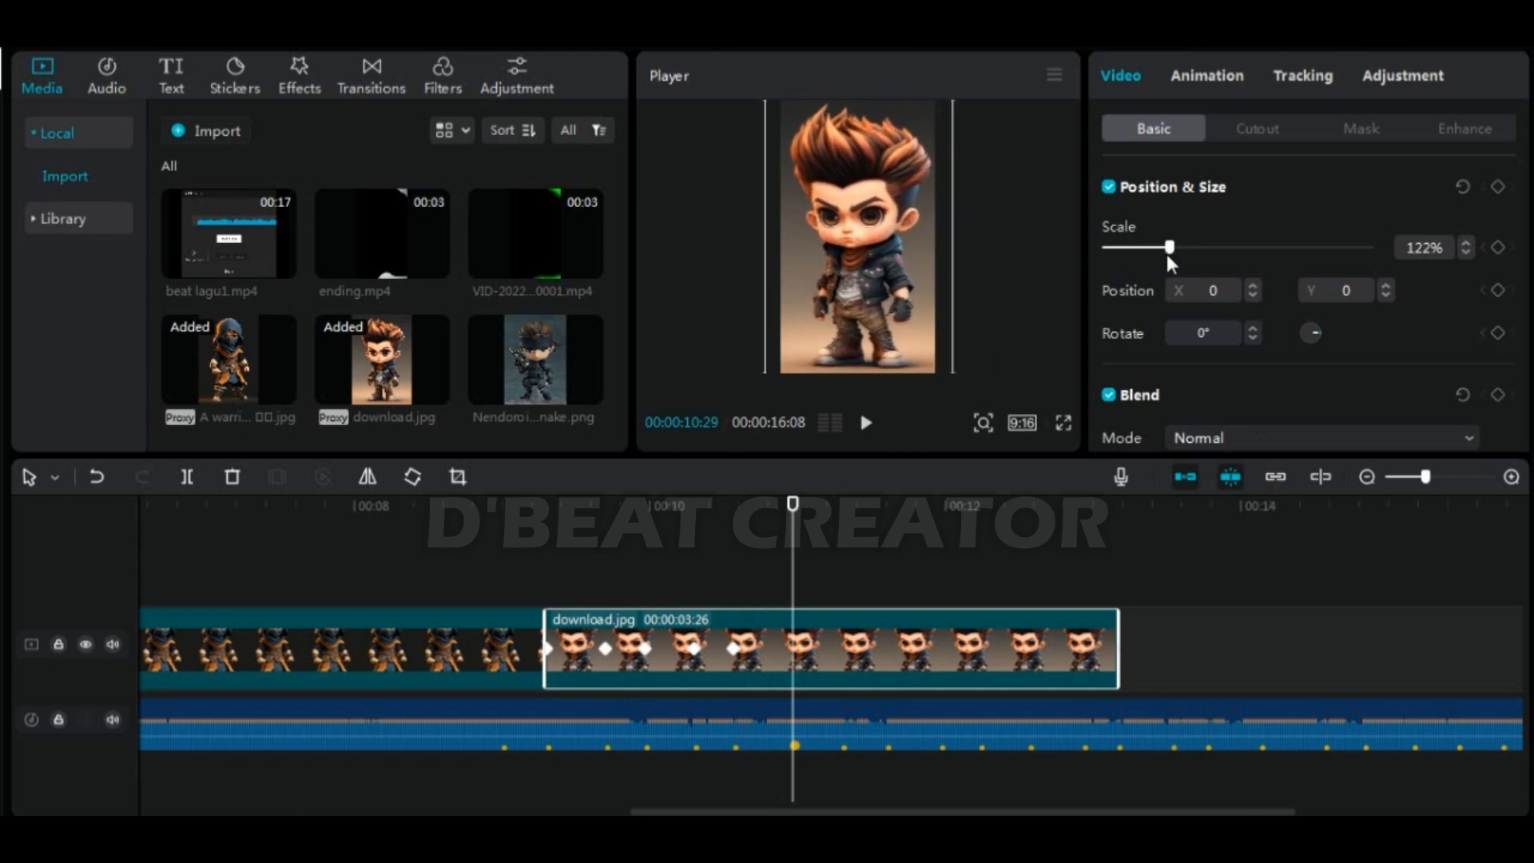
pyautogui.moveTo(796, 512); pyautogui.dragTo(842, 535)
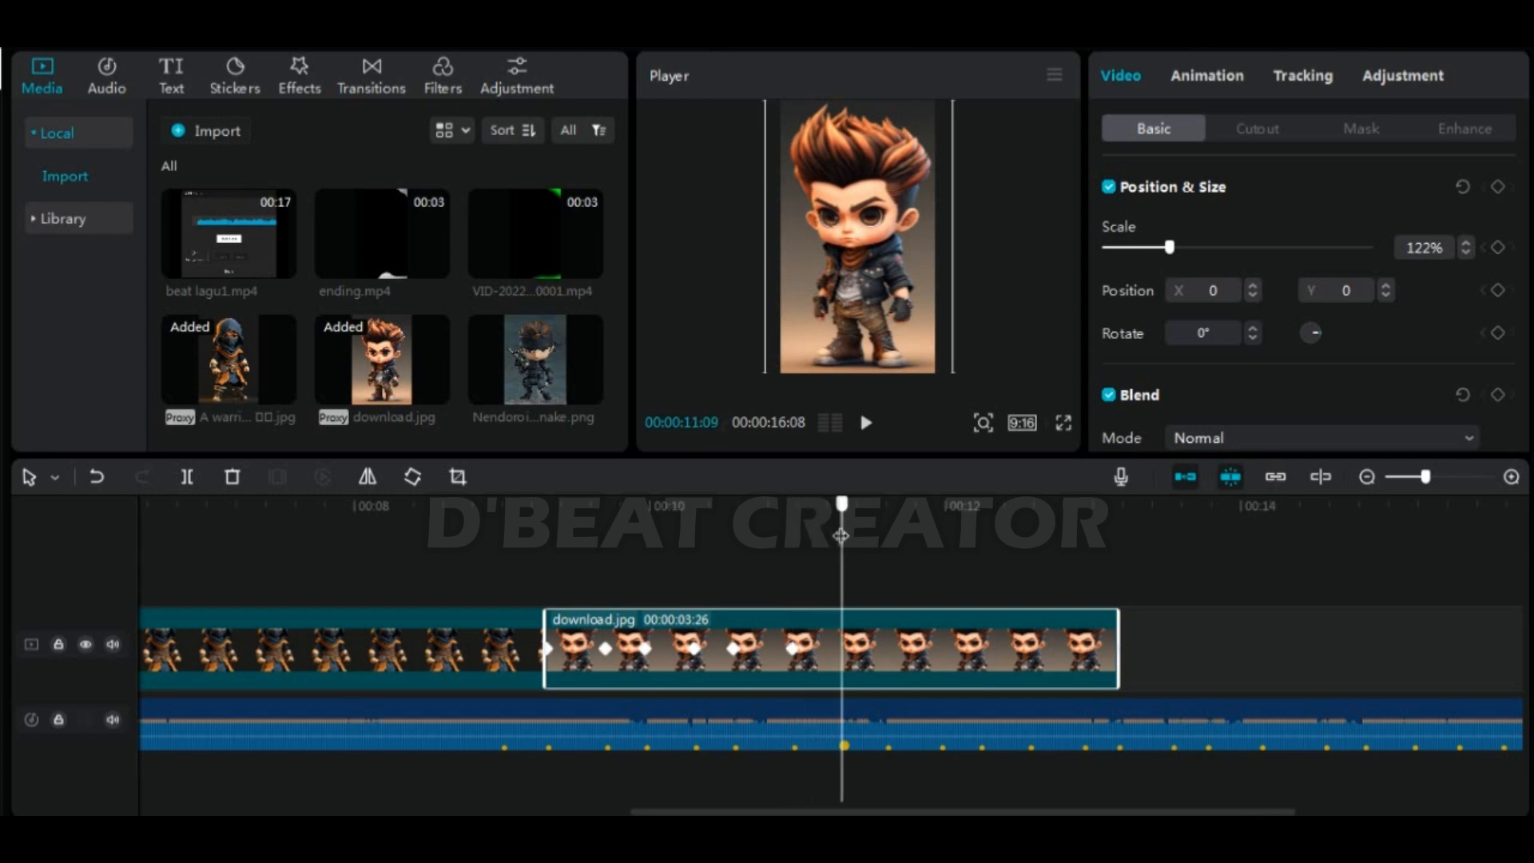
pyautogui.click(1498, 187)
# Set download.jpg's scale to 137% at the beat marker at 00:00:12:07
pyautogui.moveTo(842, 510); pyautogui.dragTo(980, 589)
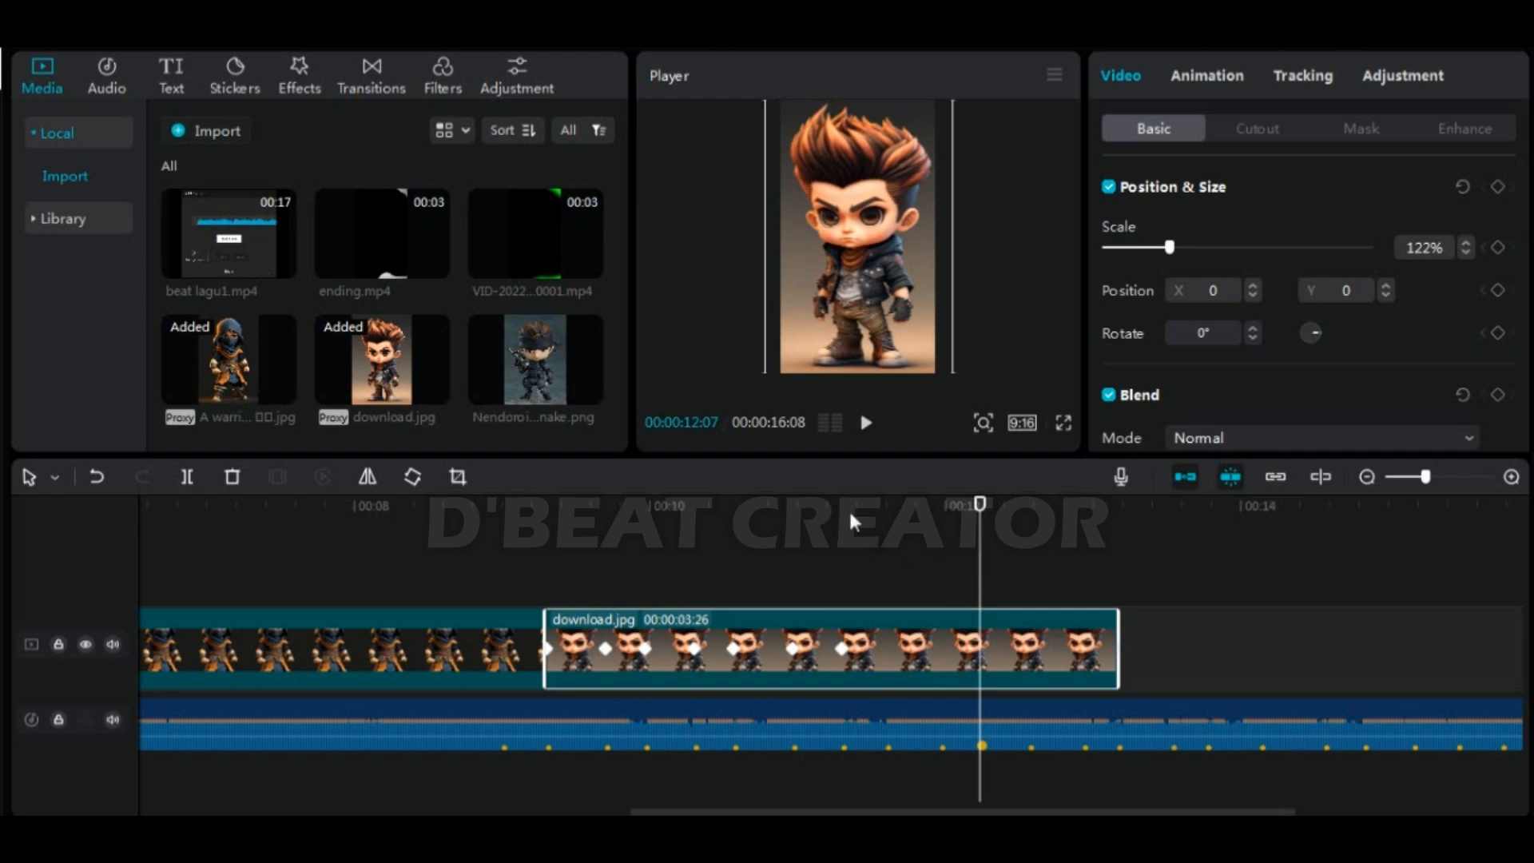
pyautogui.moveTo(1172, 246); pyautogui.dragTo(1181, 248)
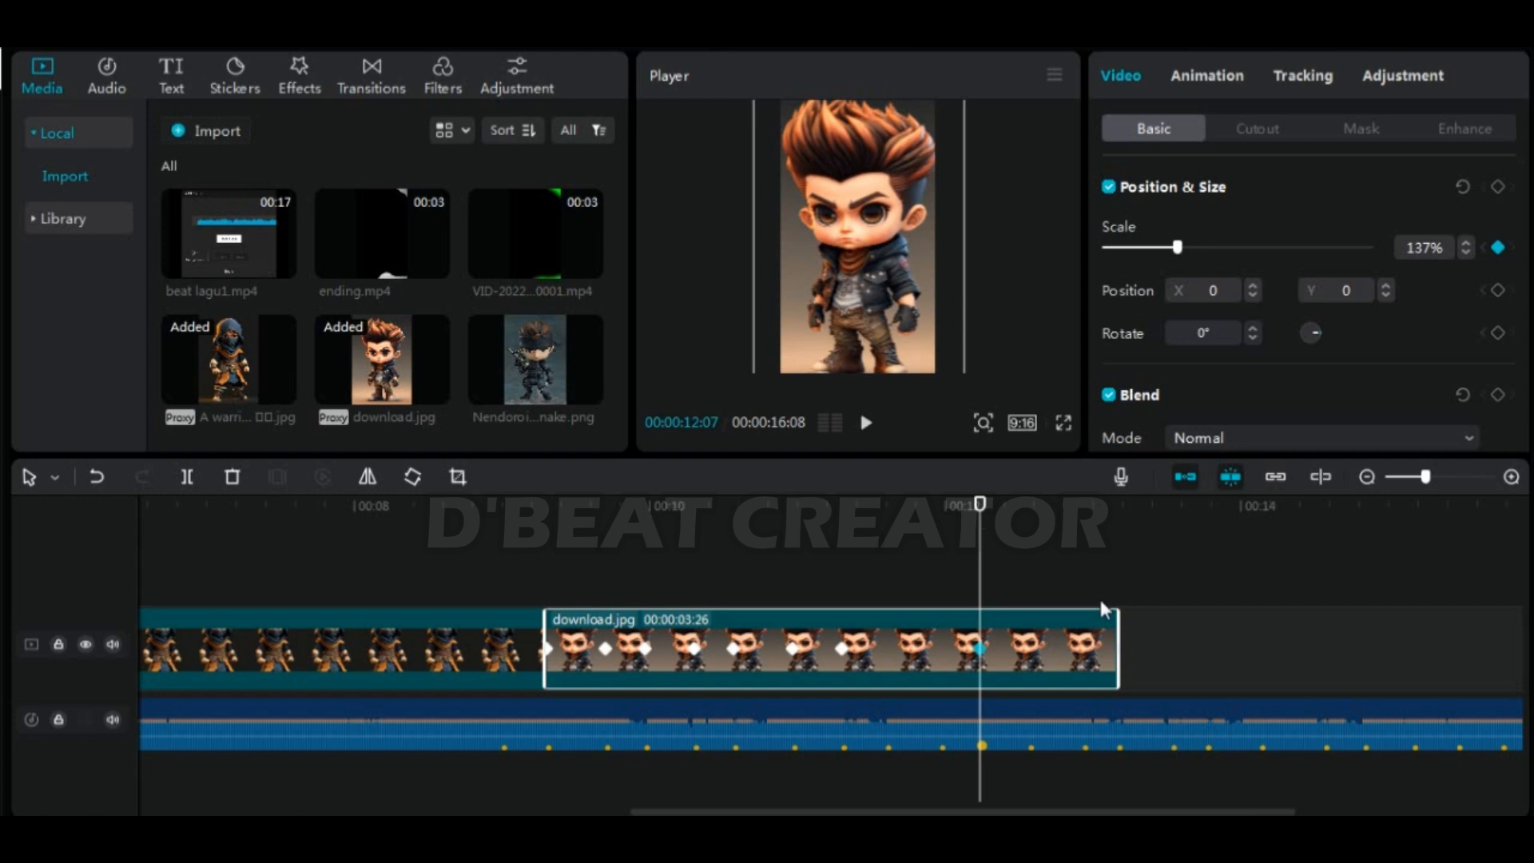
# Trim the end of download.jpg to the beat marker at 00:00:12:17 so the clip lasts 00:00:03:08
pyautogui.moveTo(1117, 652); pyautogui.dragTo(1030, 651)
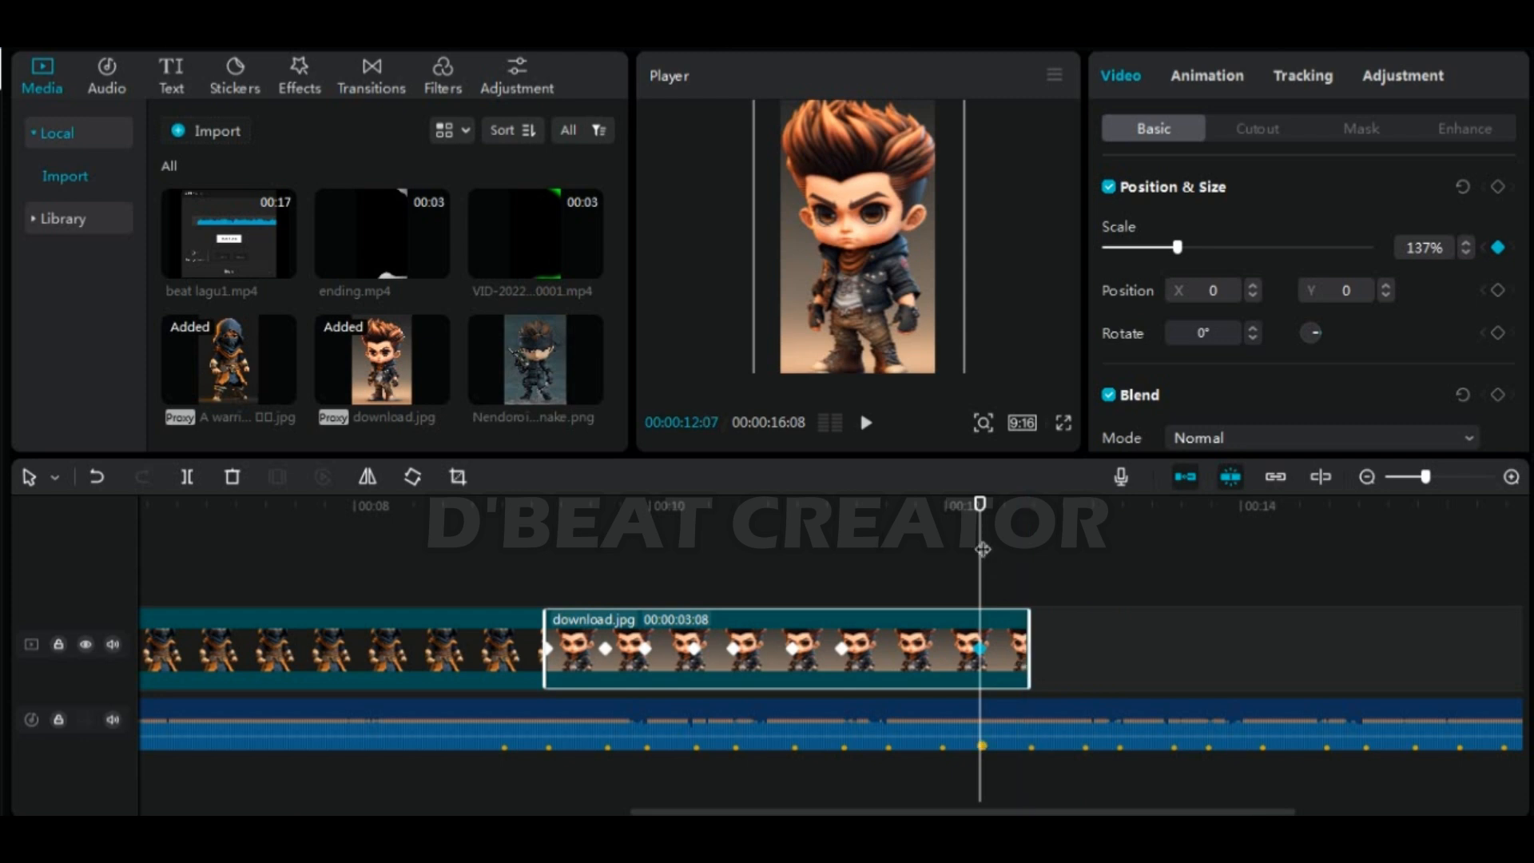
pyautogui.moveTo(980, 546); pyautogui.dragTo(1029, 545)
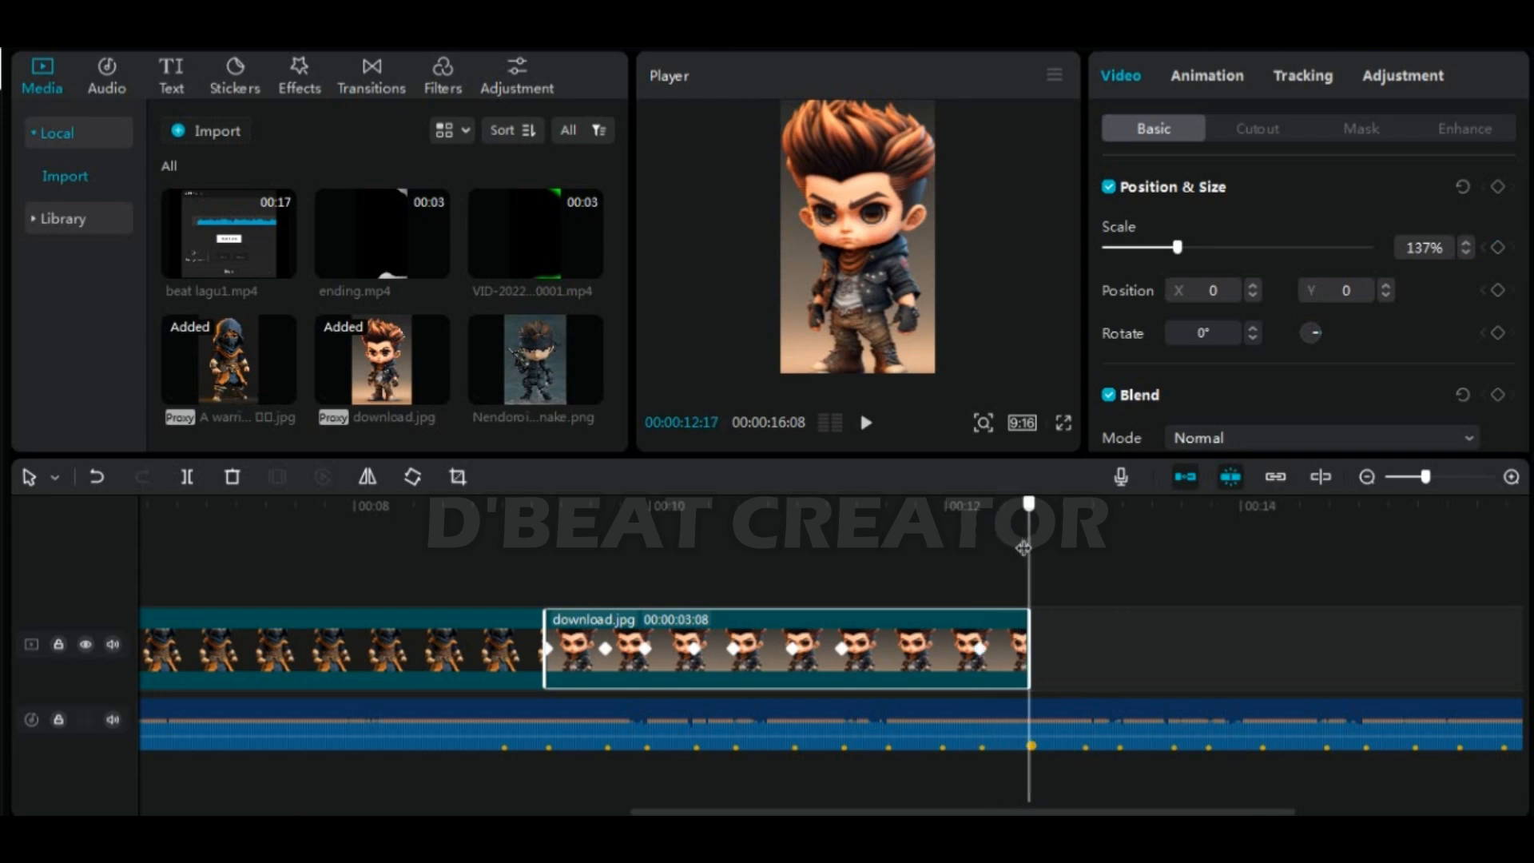
pyautogui.click(1497, 187)
pyautogui.moveTo(1176, 248); pyautogui.dragTo(1173, 249)
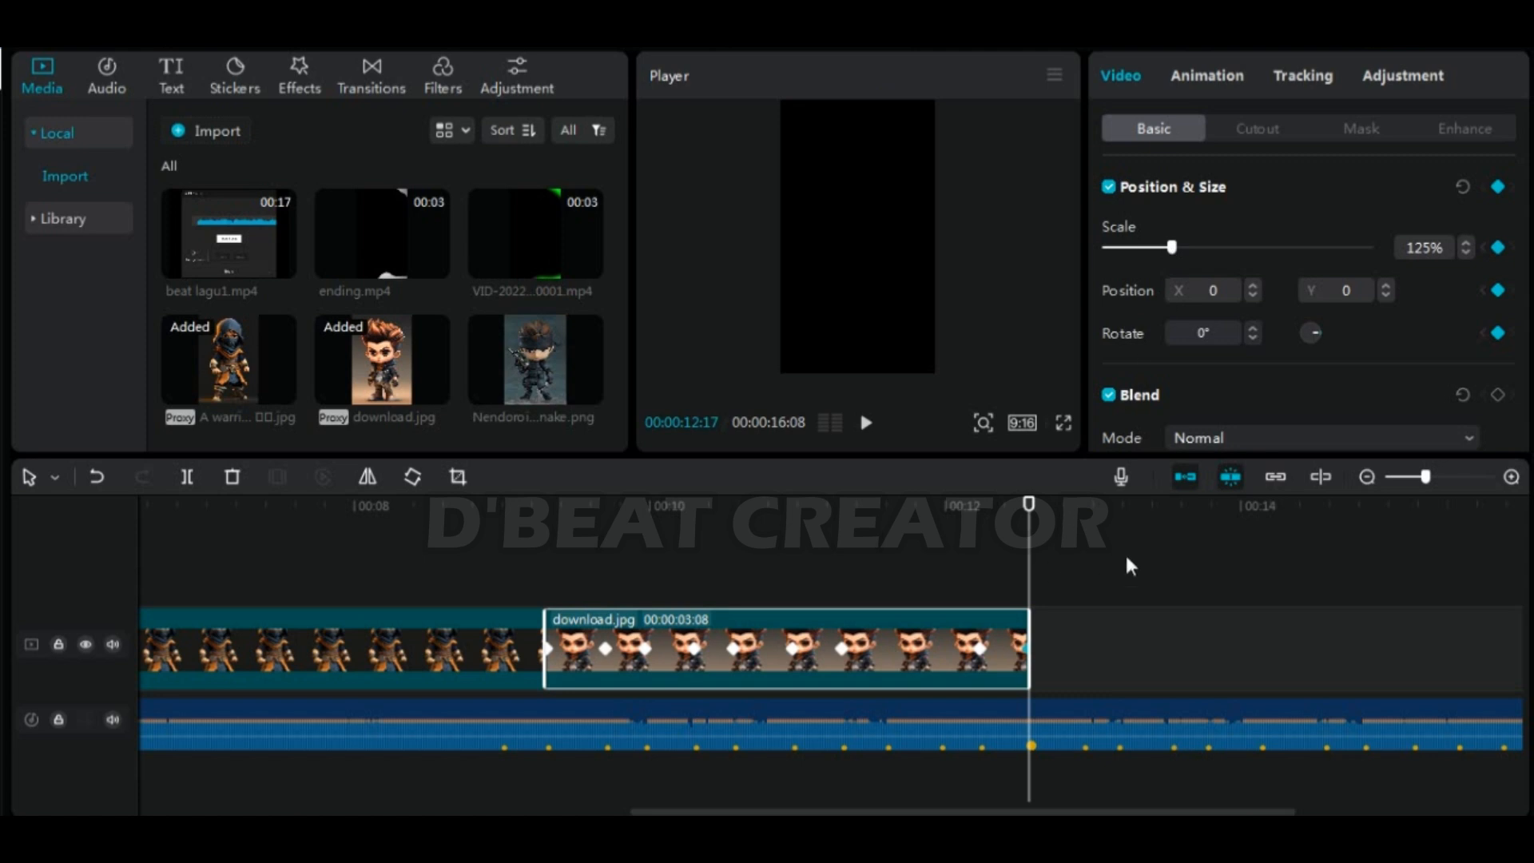
pyautogui.click(1498, 187)
# Extend download.jpg to 00:00:03:10 and add a Position & Size keyframe at 00:00:12:17 with the scale at 120%
pyautogui.scroll(1, 1045, 672)
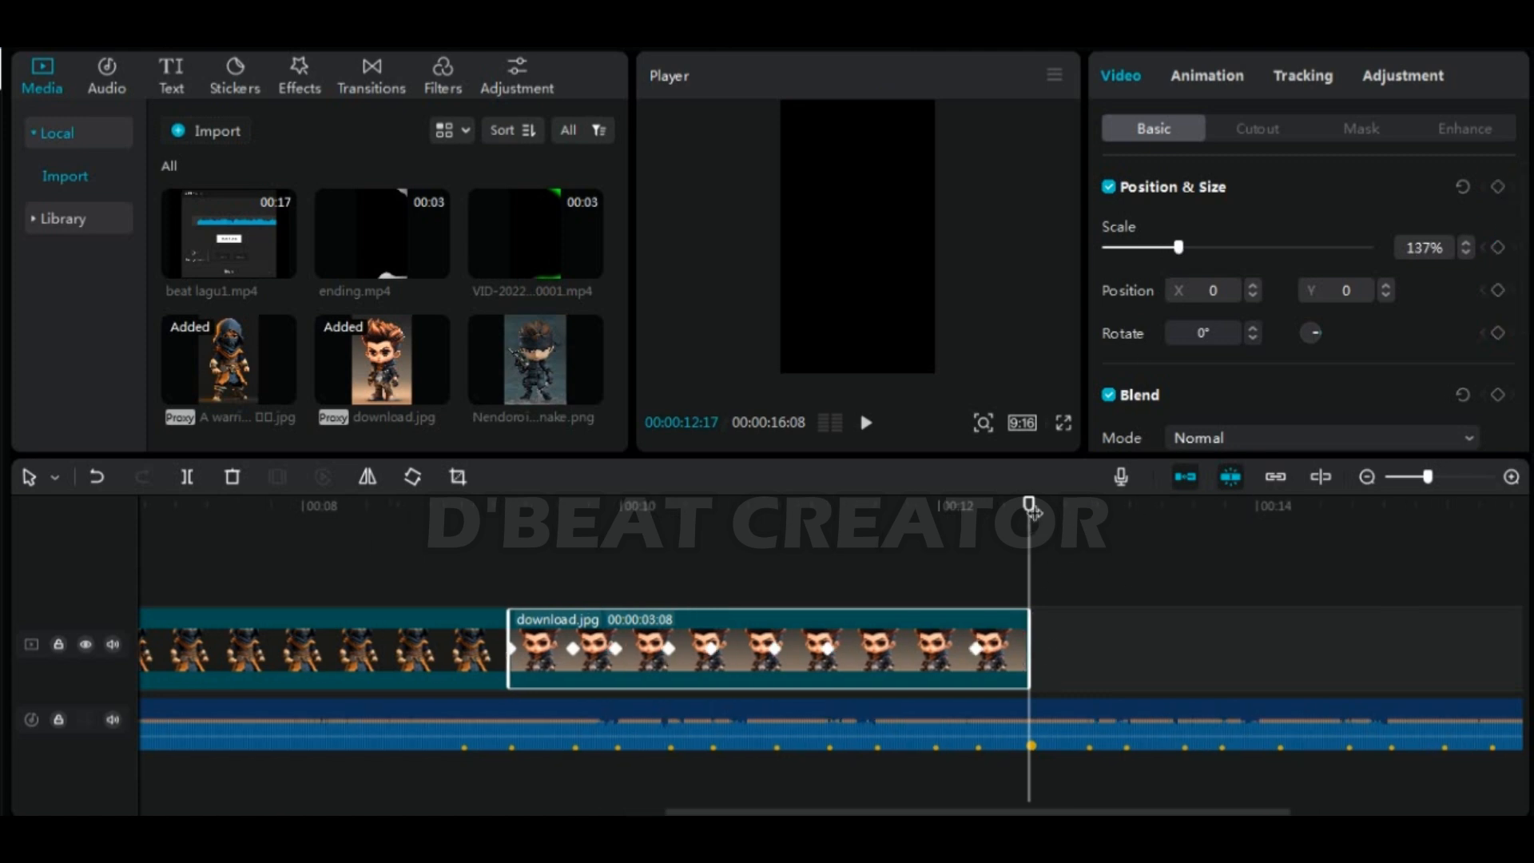
pyautogui.moveTo(1030, 637); pyautogui.dragTo(1036, 637)
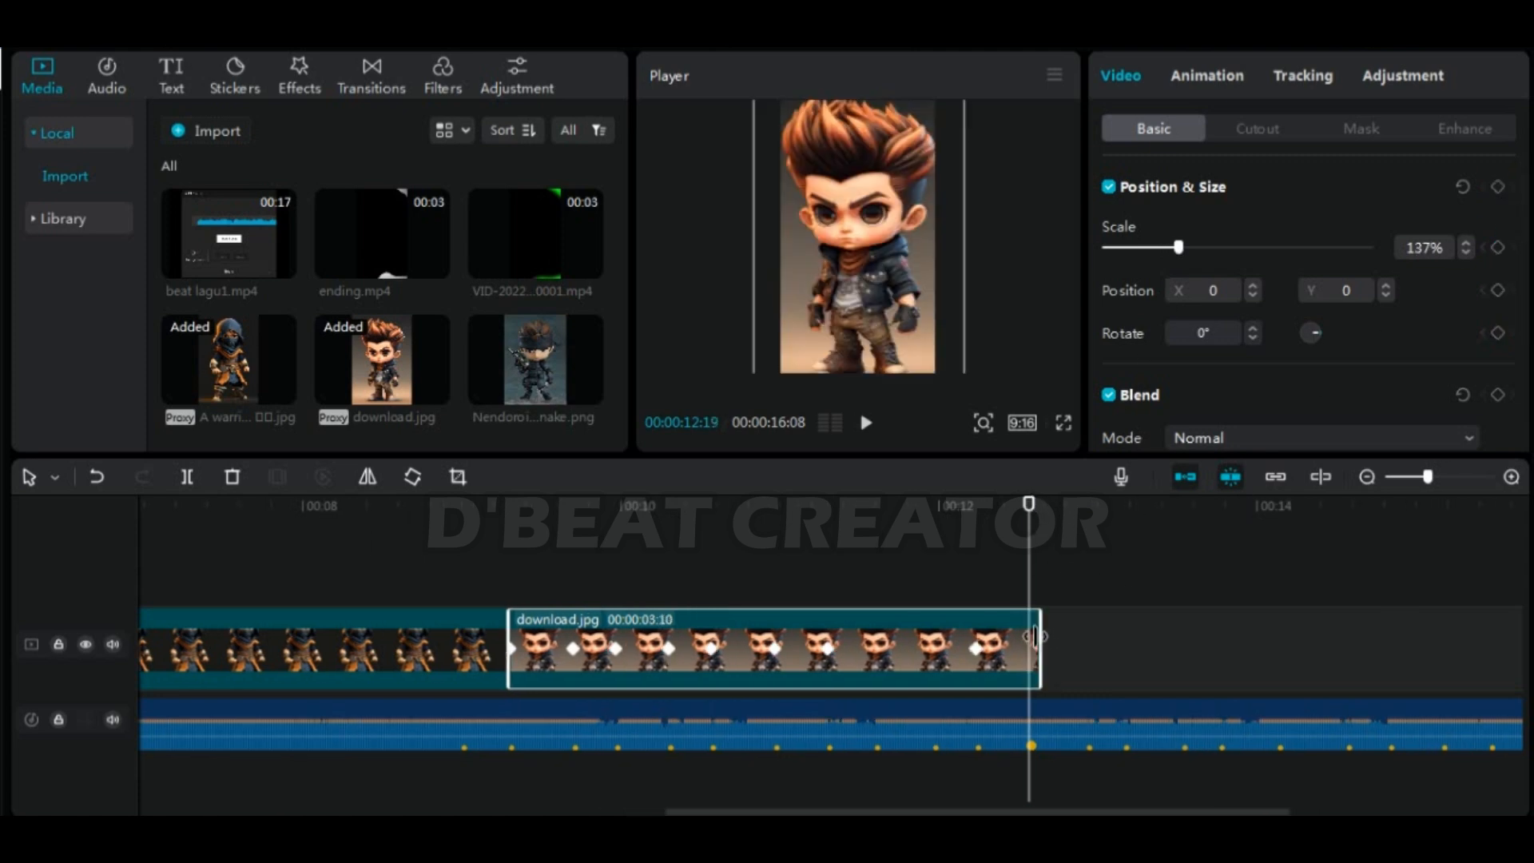
pyautogui.click(1498, 186)
pyautogui.moveTo(1180, 249); pyautogui.dragTo(1170, 250)
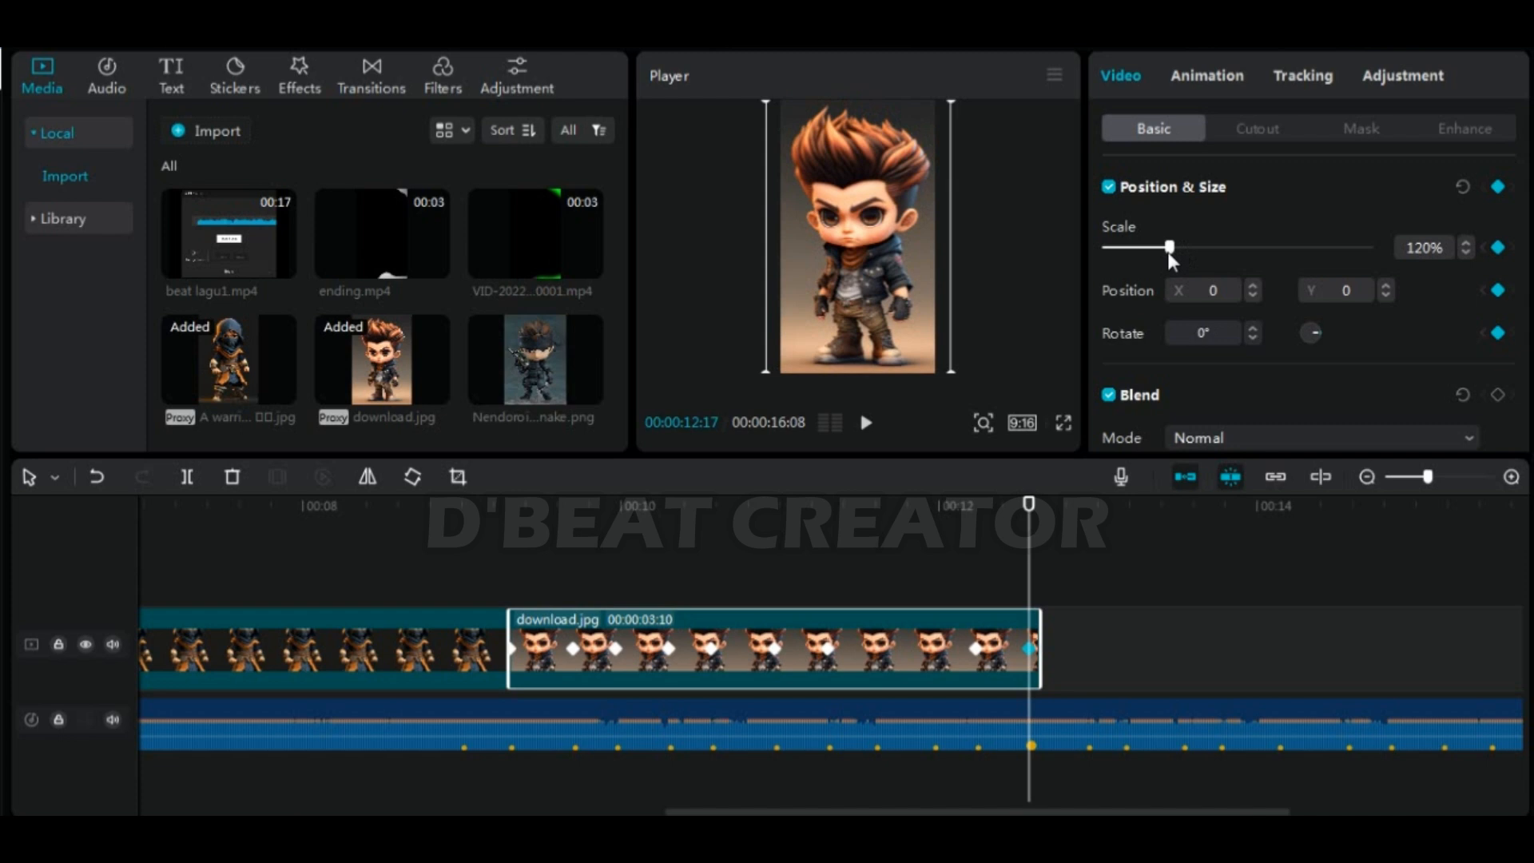
# Play back download.jpg from near its start to check the keyframed scale animation against the beat
pyautogui.click(530, 505)
pyautogui.press('space')
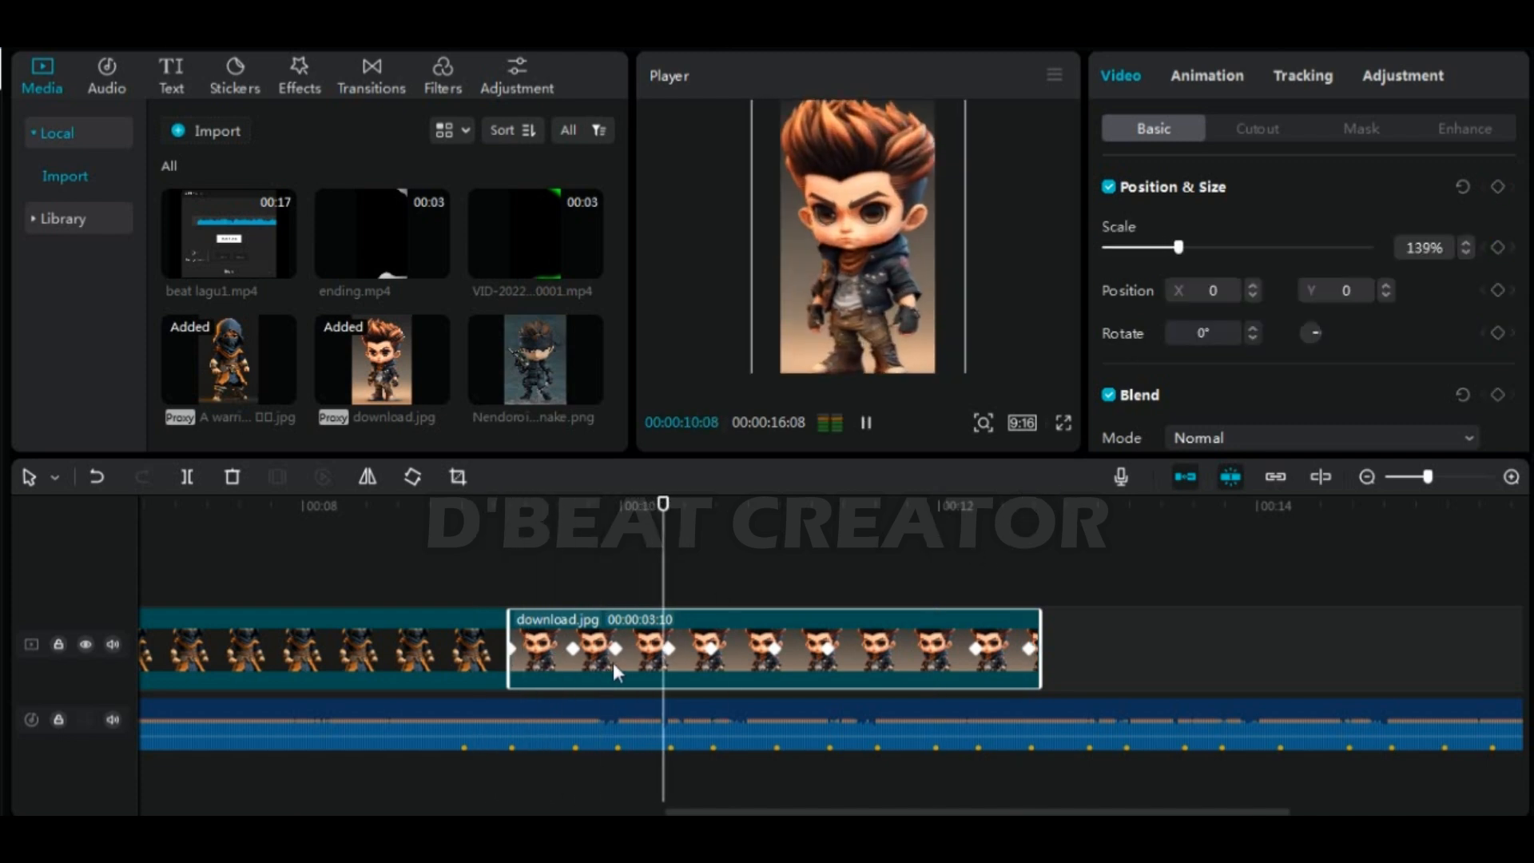
pyautogui.press('space')
# Add Position & Size keyframes to download.jpg at 00:00:10:20, 00:00:10:23 and 00:00:10:26
pyautogui.moveTo(1146, 508); pyautogui.dragTo(712, 662)
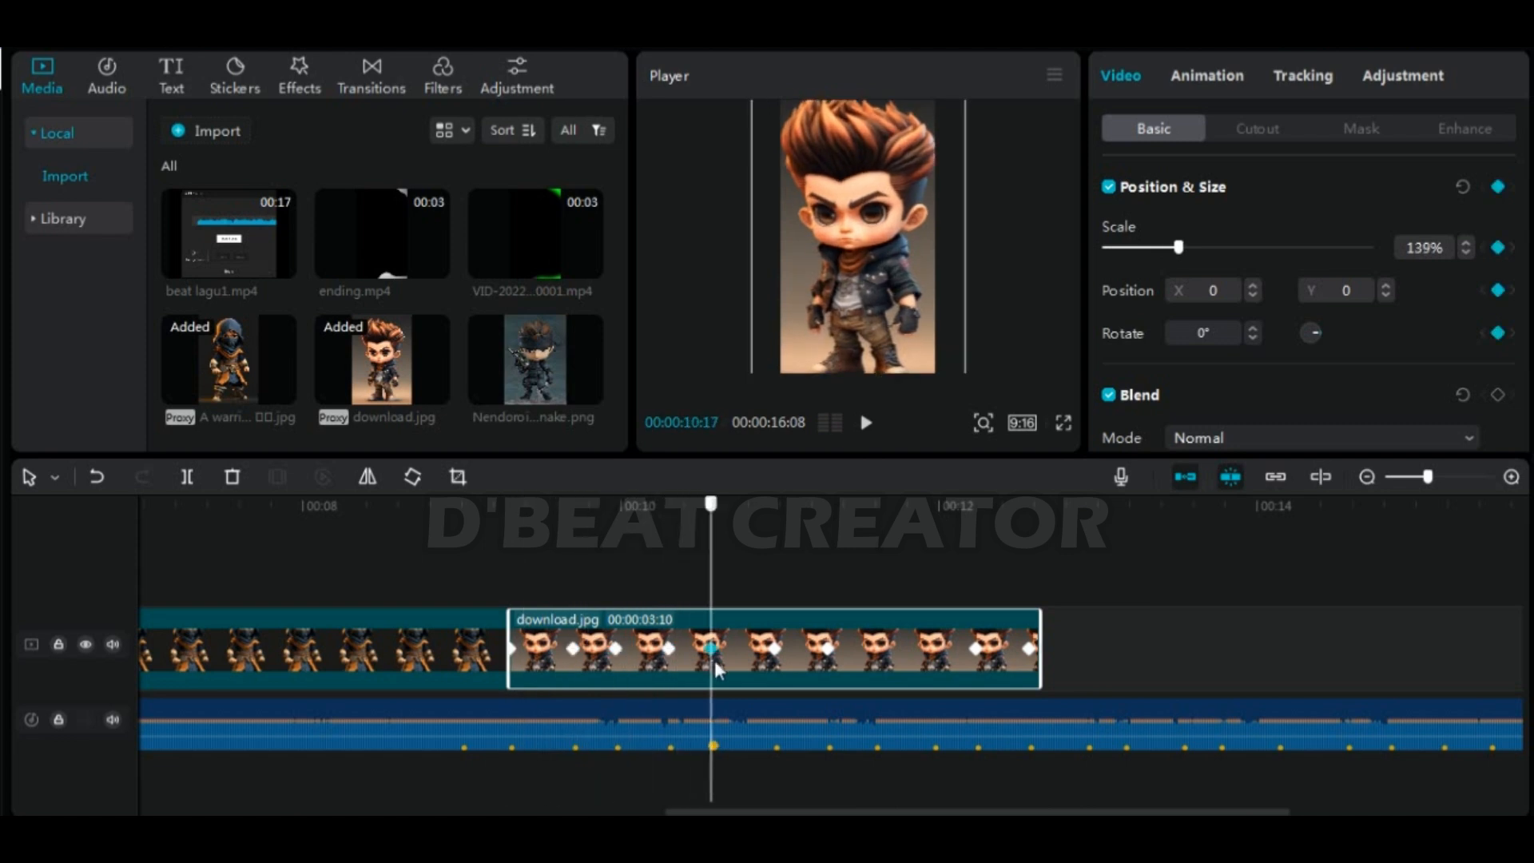
pyautogui.scroll(5, 769, 712)
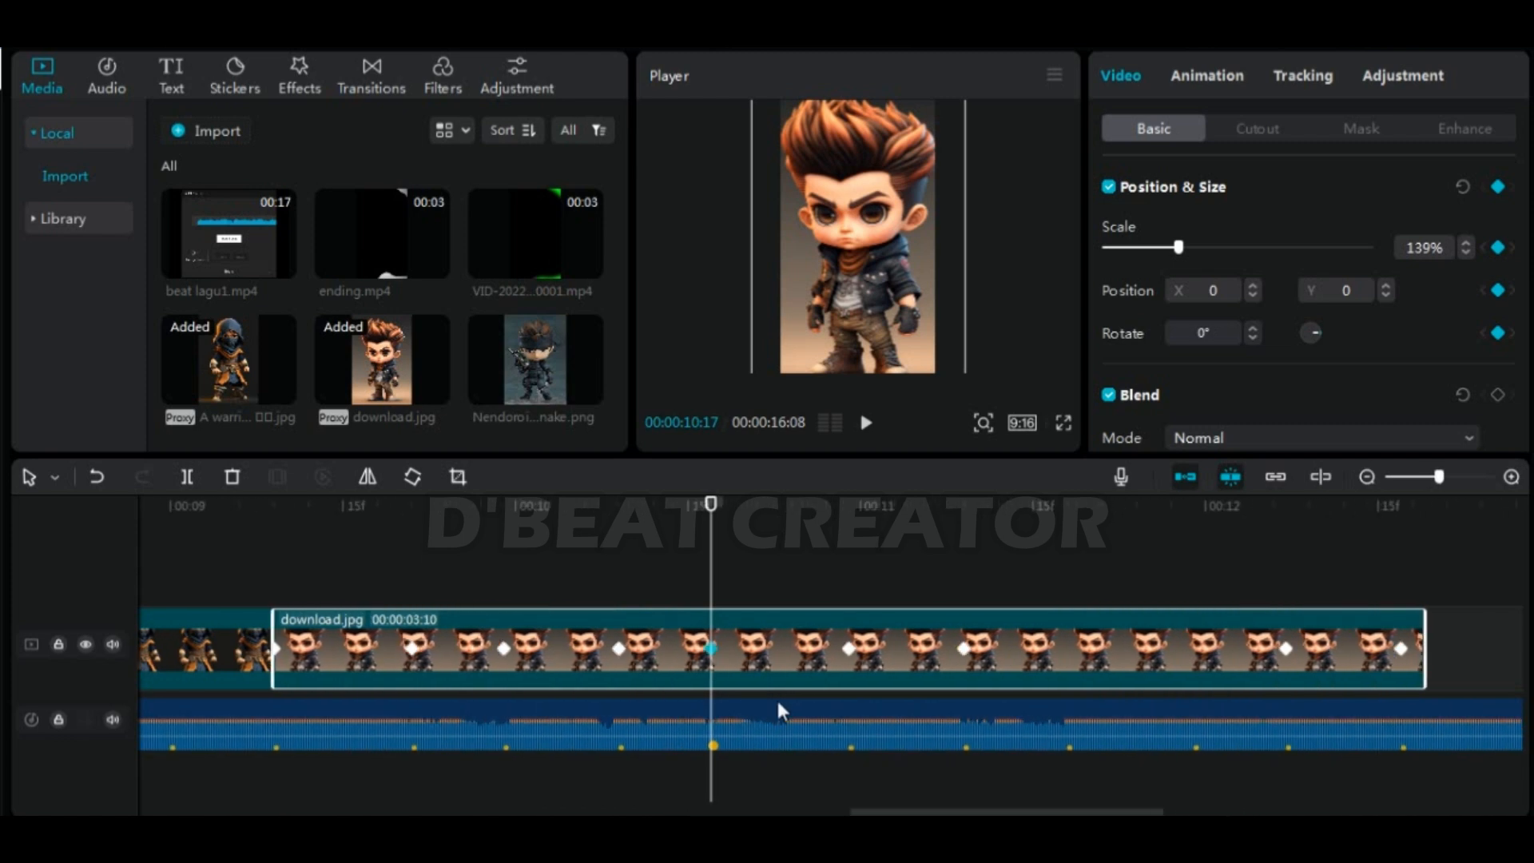
pyautogui.moveTo(712, 517); pyautogui.dragTo(786, 591)
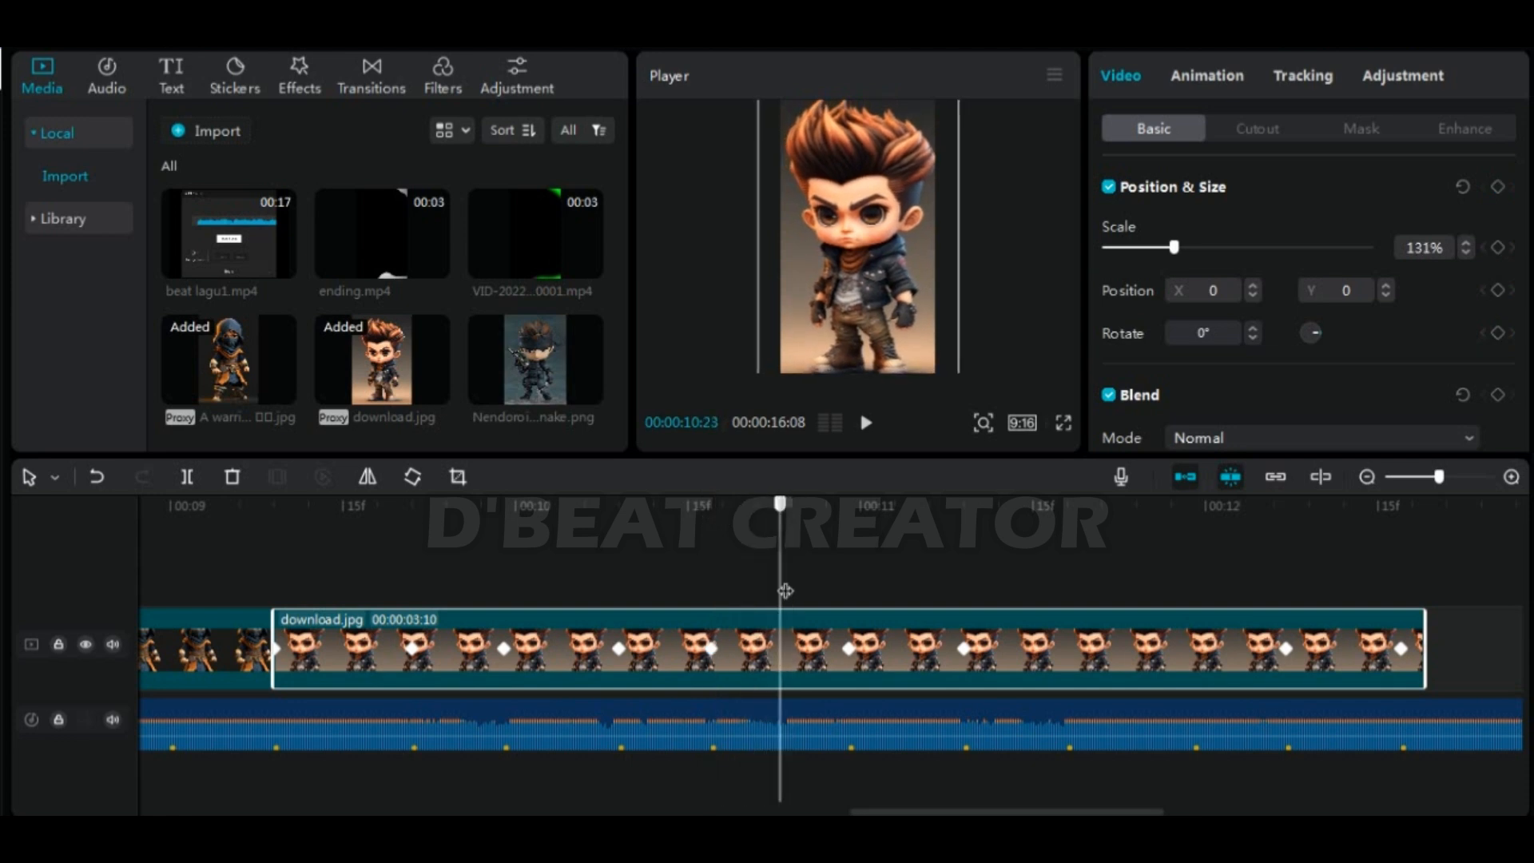
pyautogui.click(1499, 188)
pyautogui.scroll(2, 827, 694)
pyautogui.moveTo(779, 507); pyautogui.dragTo(790, 551)
pyautogui.click(1498, 187)
pyautogui.click(1498, 187)
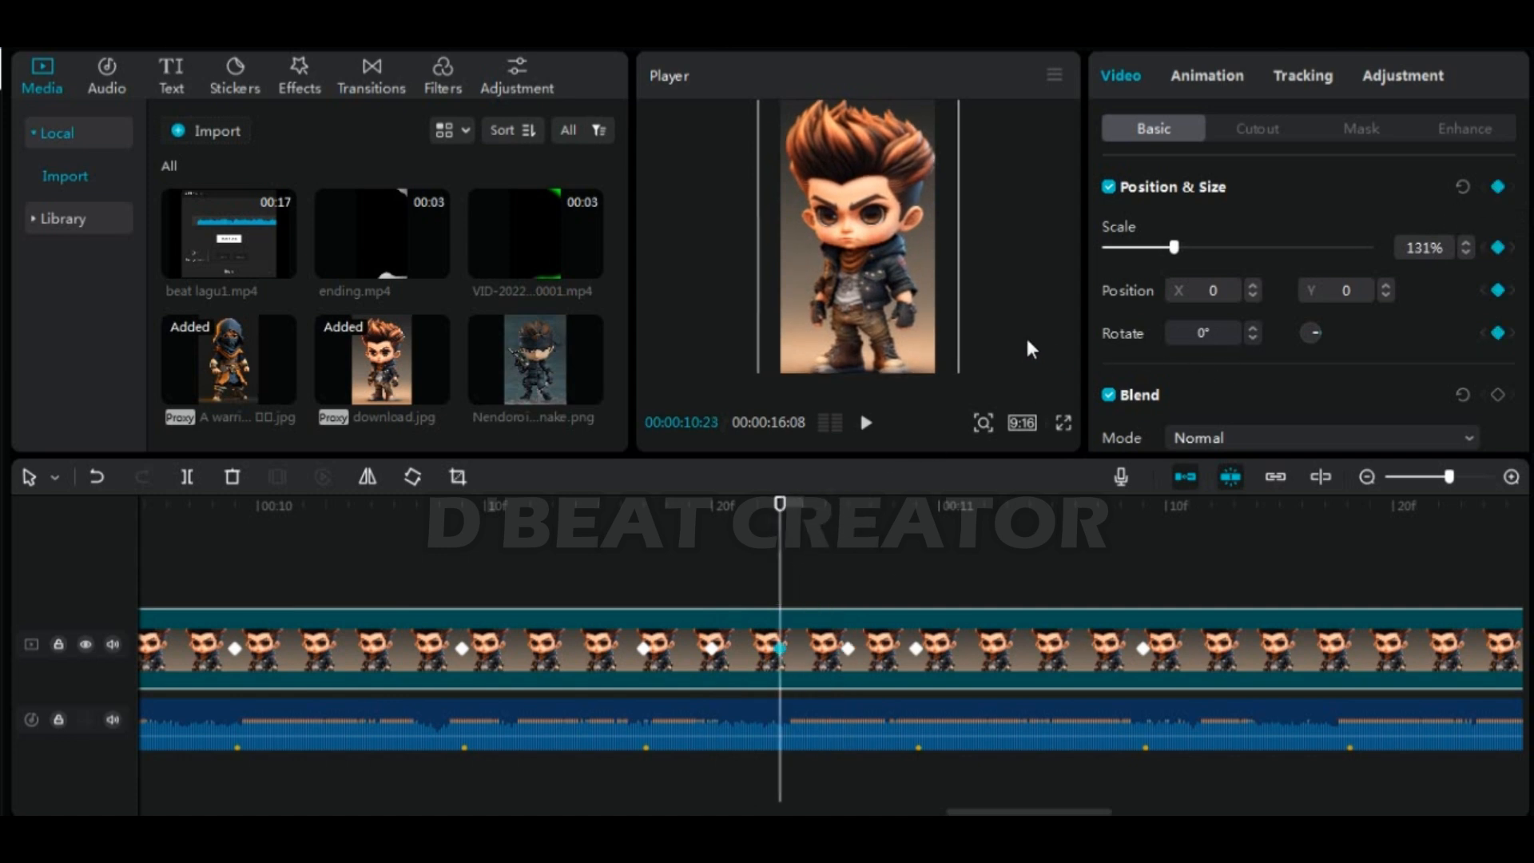
pyautogui.click(1253, 295)
pyautogui.click(1253, 296)
pyautogui.click(1253, 295)
pyautogui.click(1253, 296)
pyautogui.click(1252, 295)
pyautogui.click(1252, 294)
pyautogui.click(1252, 295)
pyautogui.click(1252, 295)
pyautogui.click(1252, 295)
pyautogui.click(1252, 295)
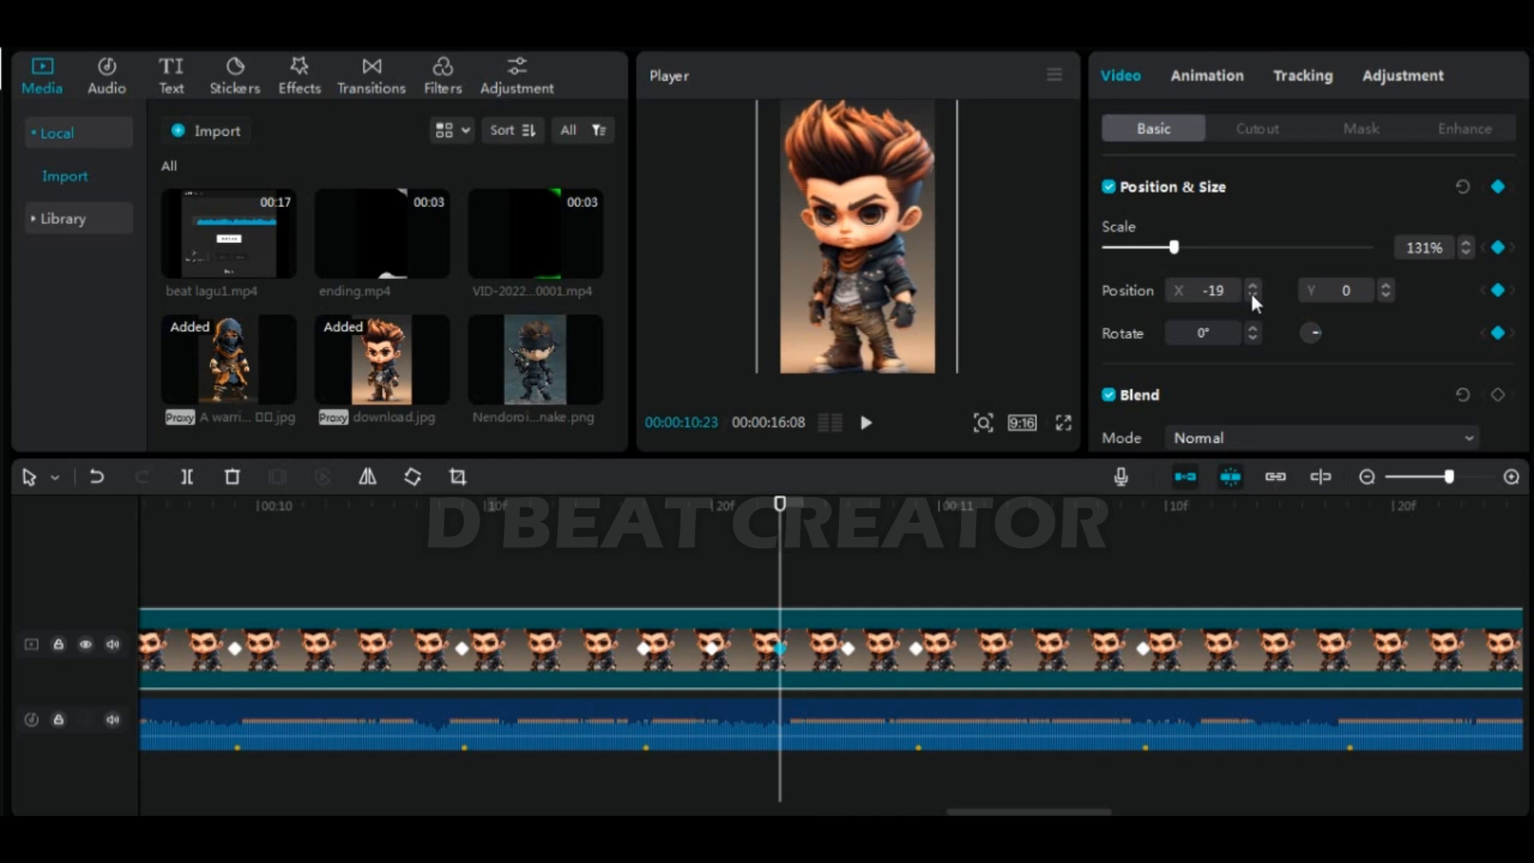
pyautogui.click(1253, 294)
pyautogui.click(1252, 295)
pyautogui.click(1253, 295)
pyautogui.click(1252, 295)
pyautogui.moveTo(1231, 288); pyautogui.dragTo(1186, 291)
pyautogui.write('0')
pyautogui.press('Return')
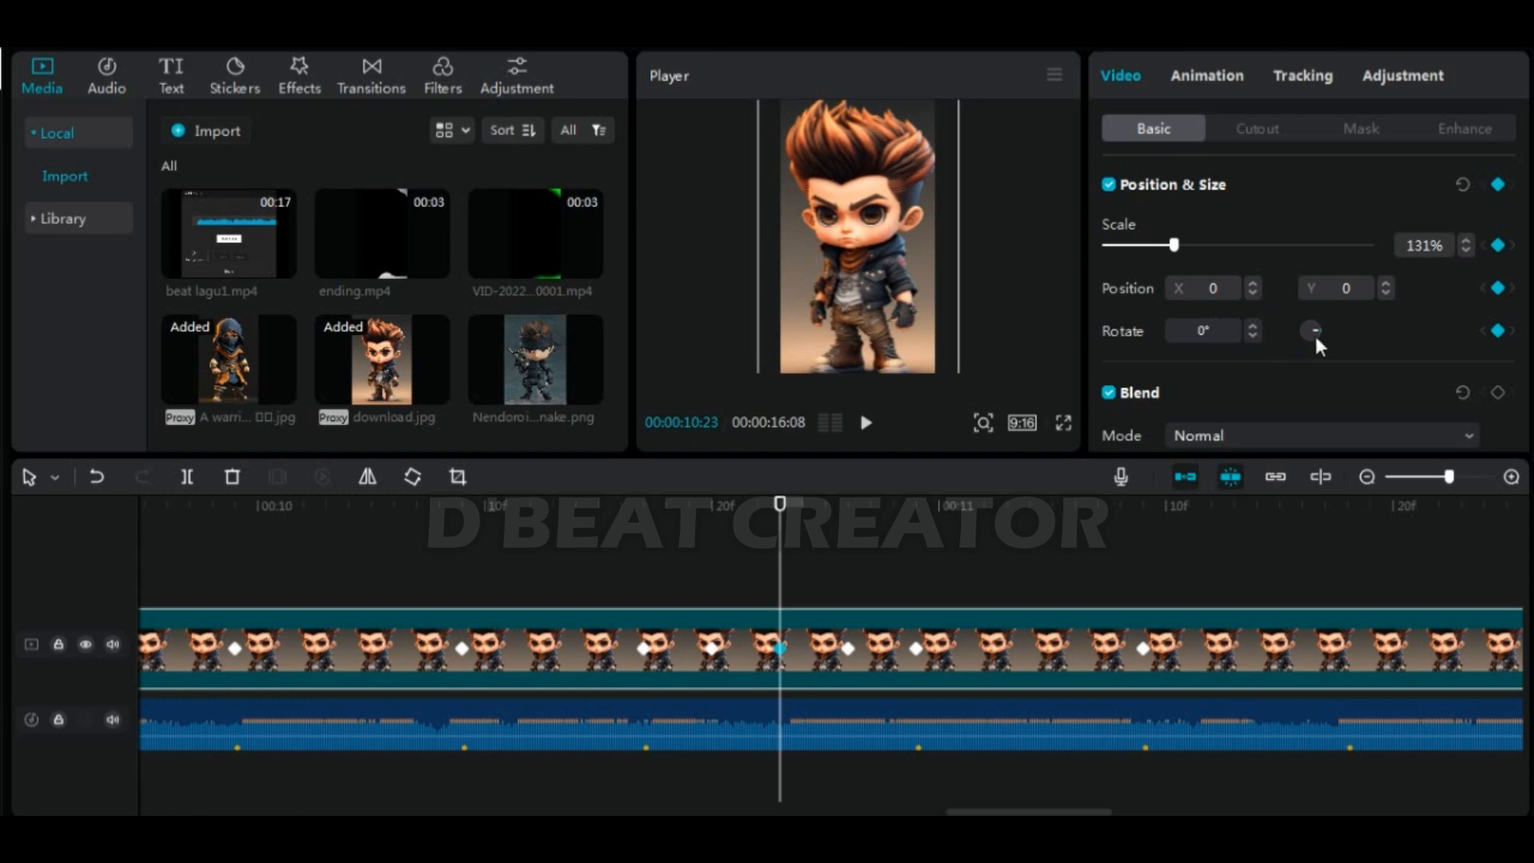
# Rotate download.jpg to 9° at the 00:00:10:23 keyframe and shift the image right and down at the 00:00:10:20 keyframe
pyautogui.moveTo(1315, 334); pyautogui.dragTo(1319, 336)
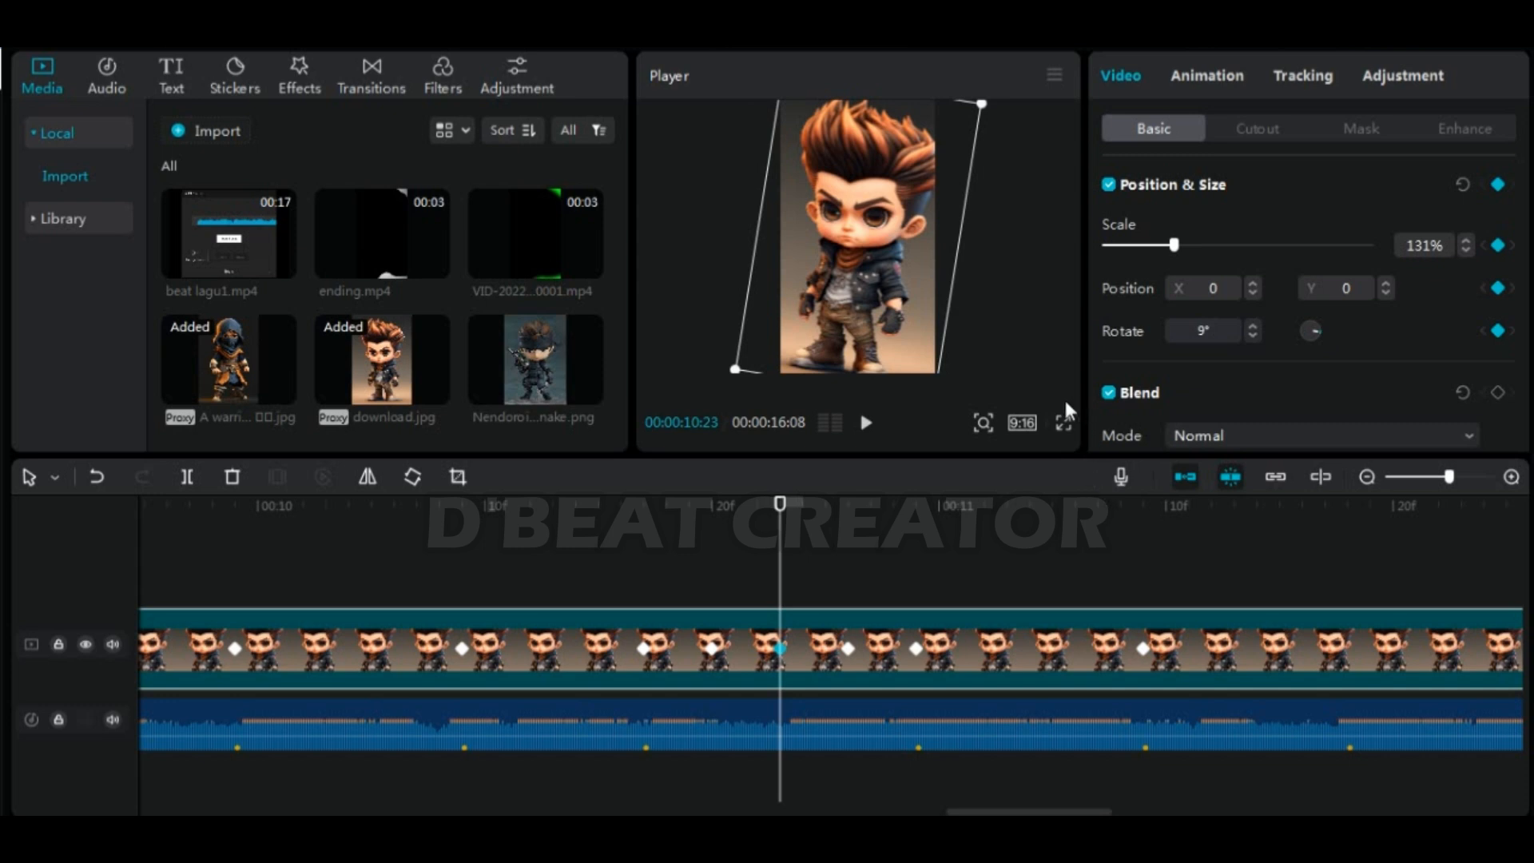
pyautogui.moveTo(784, 509); pyautogui.dragTo(720, 535)
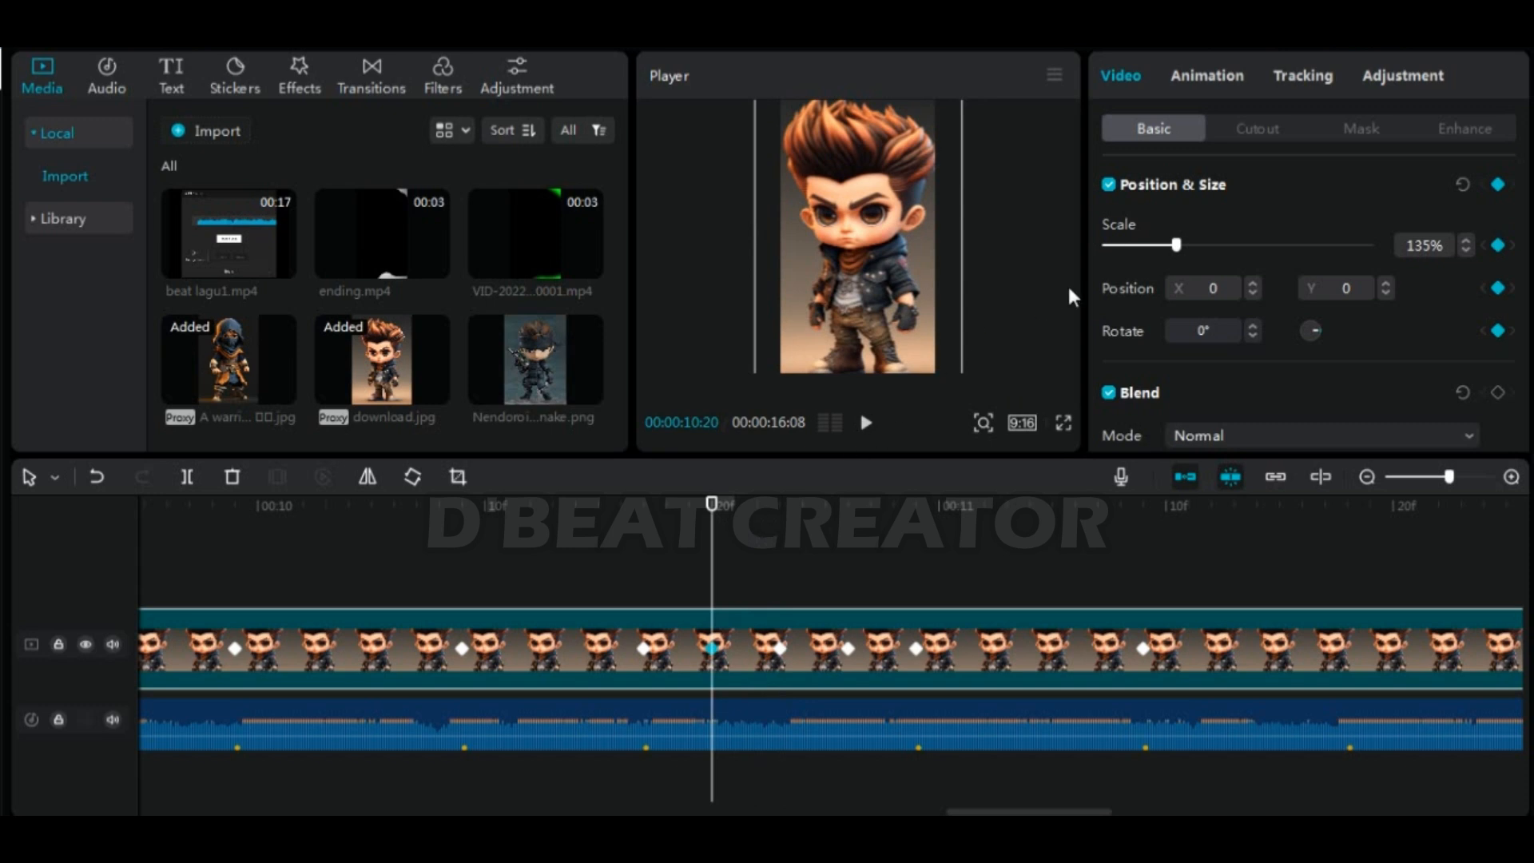
pyautogui.moveTo(917, 282); pyautogui.dragTo(930, 338)
# Move download.jpg to about X -158, Y 130 at the 00:00:10:26 keyframe
pyautogui.moveTo(714, 522); pyautogui.dragTo(844, 563)
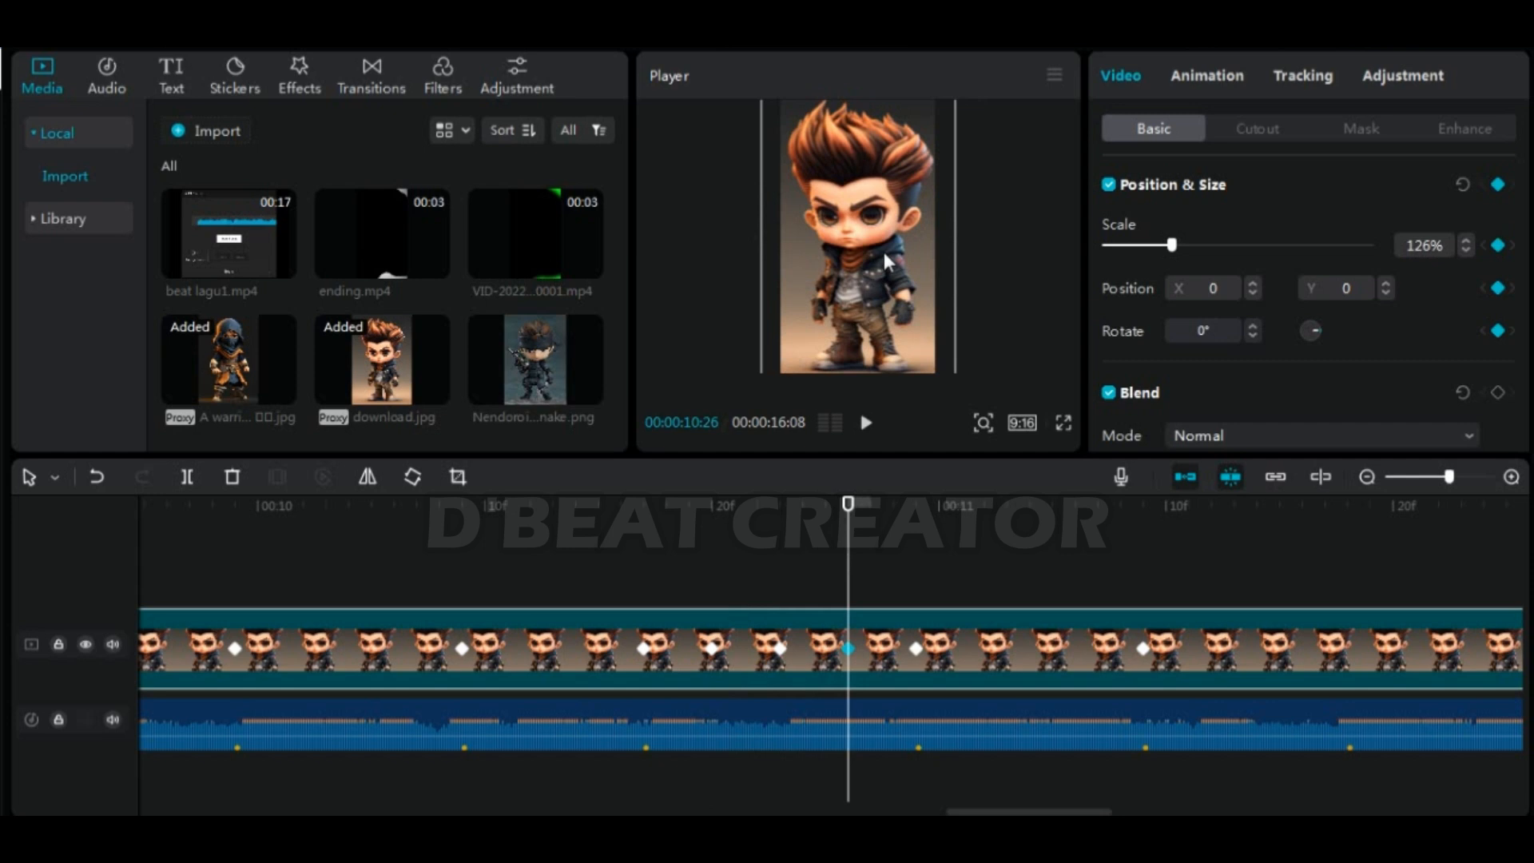
pyautogui.moveTo(848, 260); pyautogui.dragTo(836, 249)
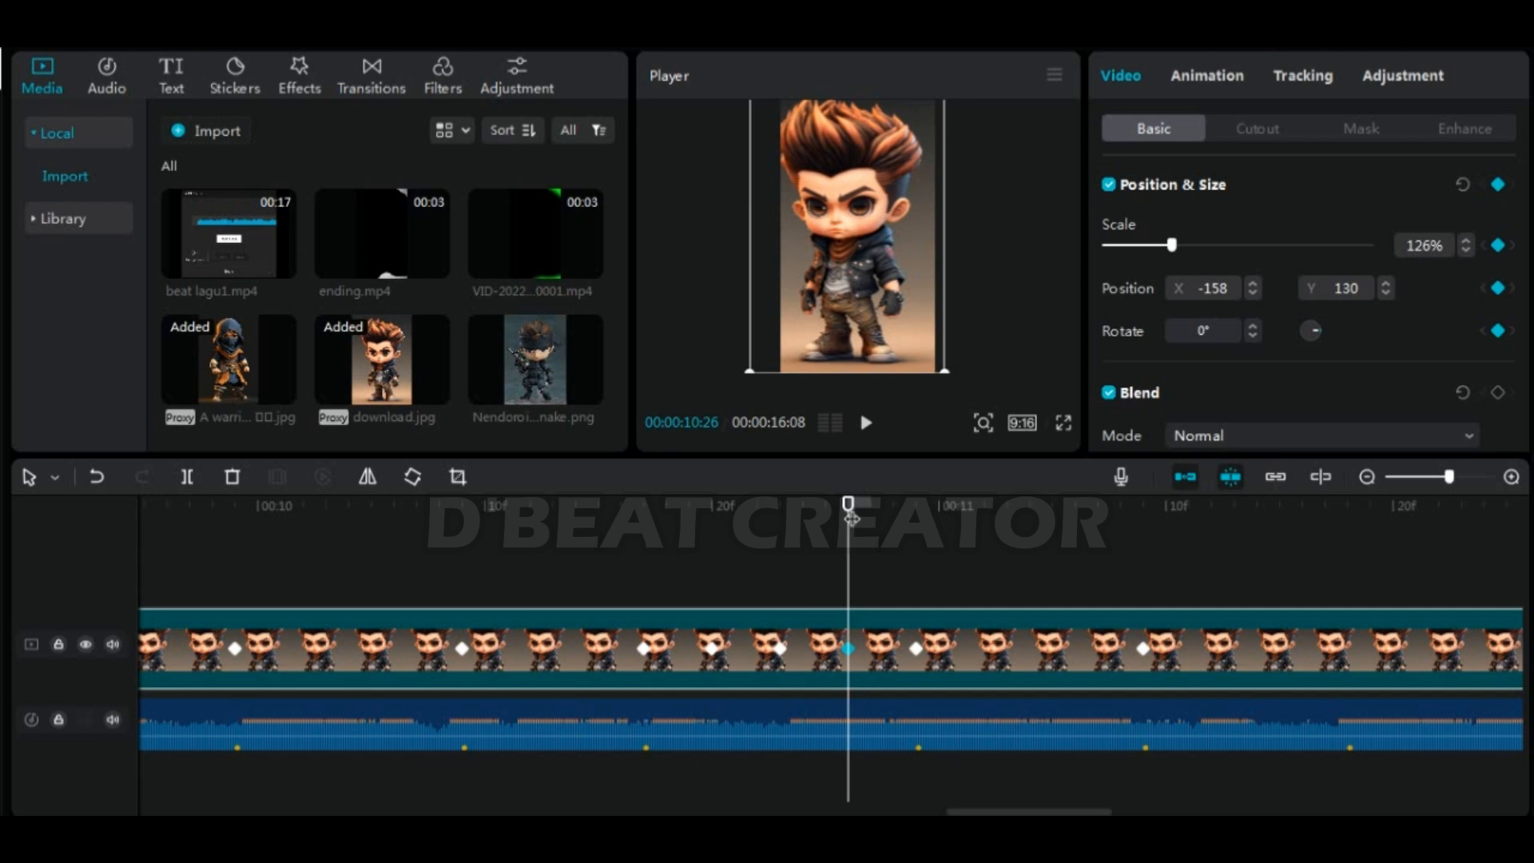
pyautogui.moveTo(847, 508); pyautogui.dragTo(925, 566)
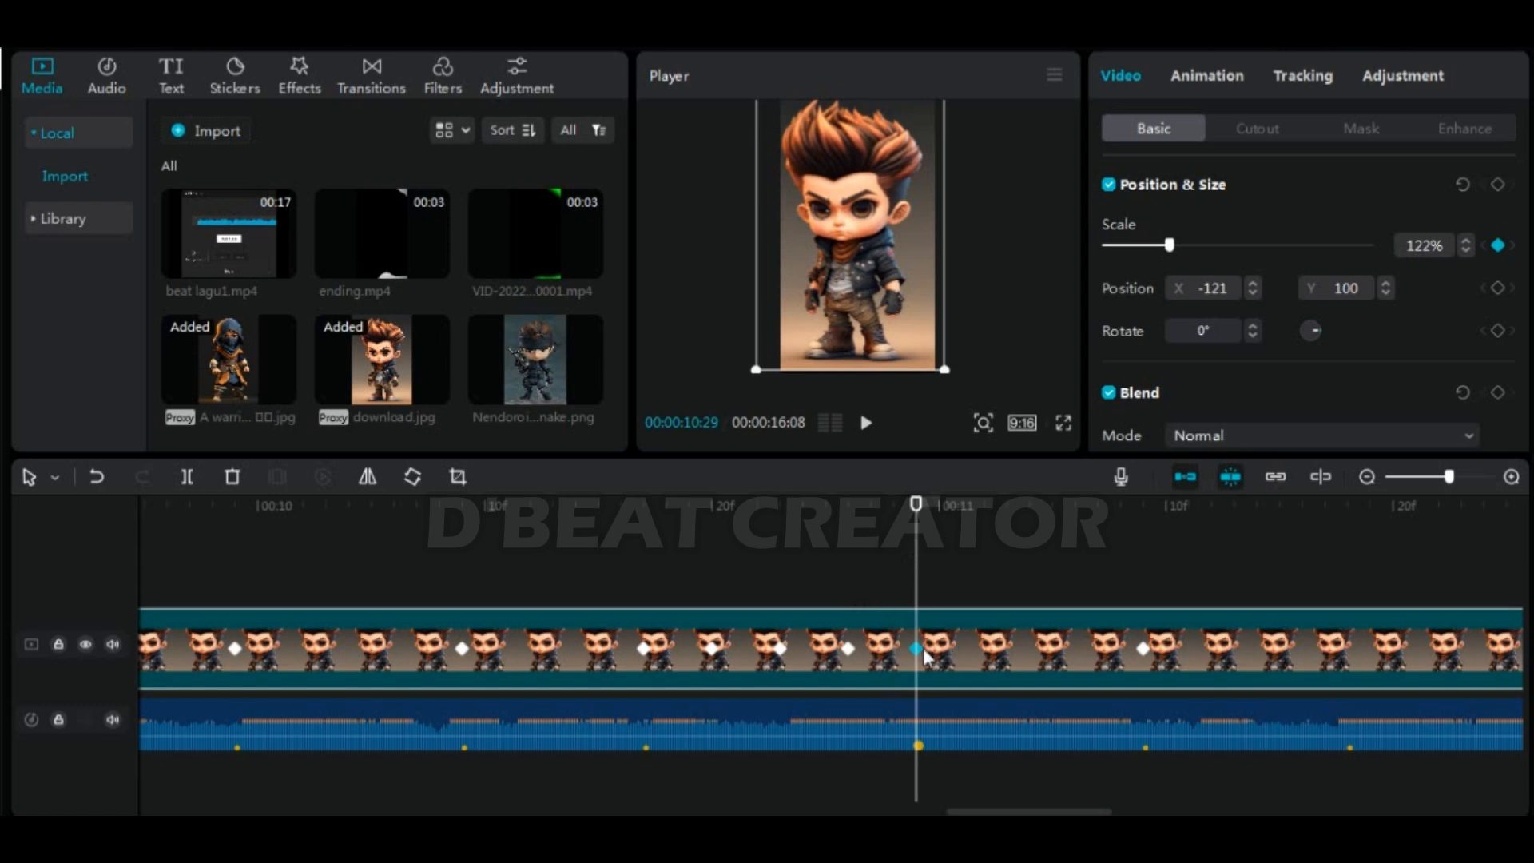
# Add Position & Size keyframes to download.jpg at 00:00:11:04, 00:00:11:02 and 00:00:11:07
pyautogui.moveTo(931, 513); pyautogui.dragTo(1029, 563)
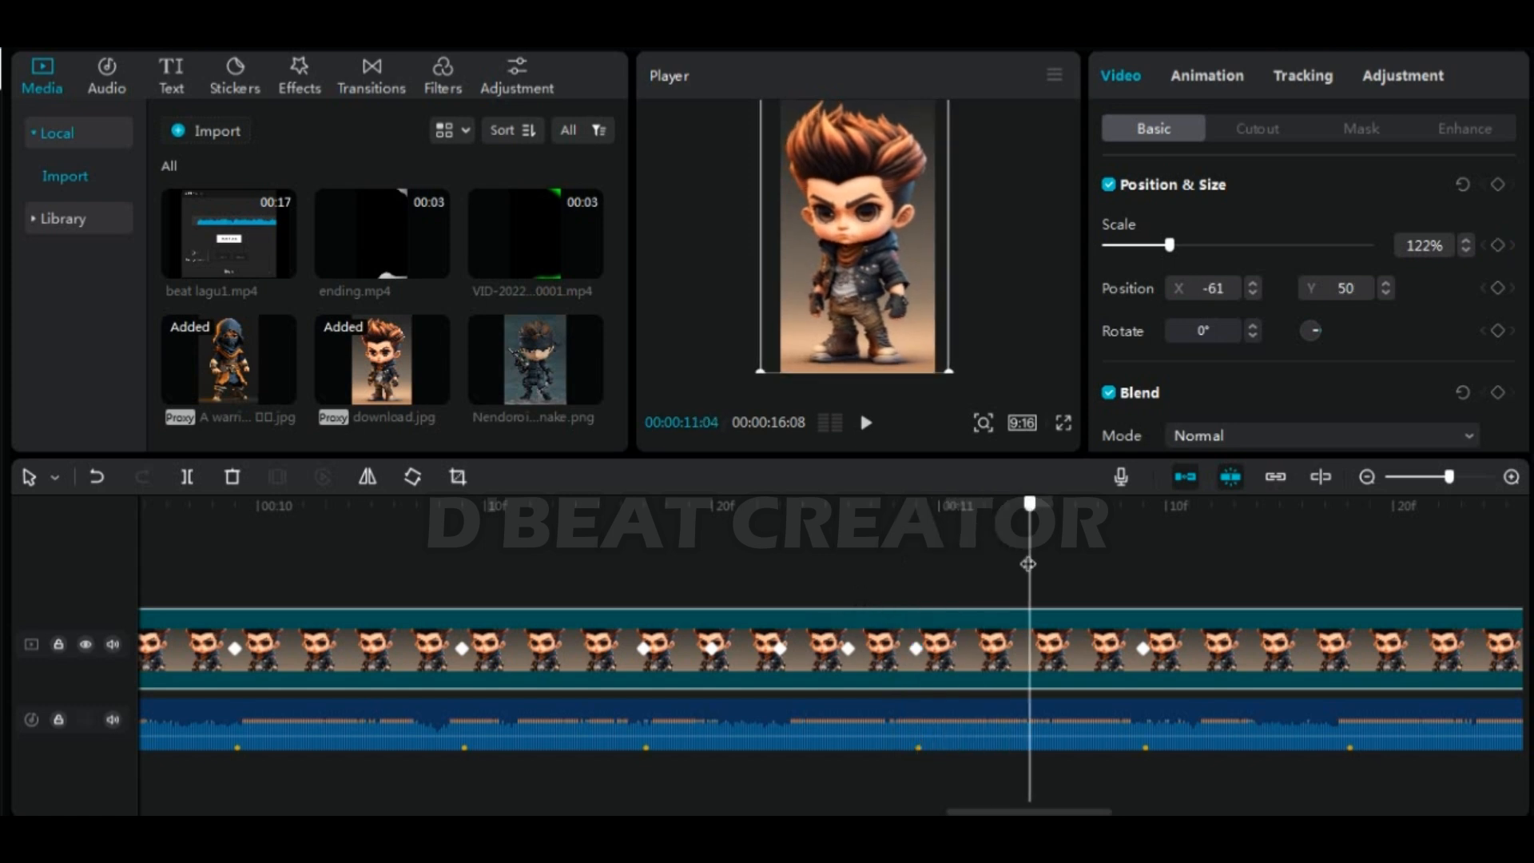
pyautogui.click(1499, 185)
pyautogui.moveTo(1030, 508); pyautogui.dragTo(985, 531)
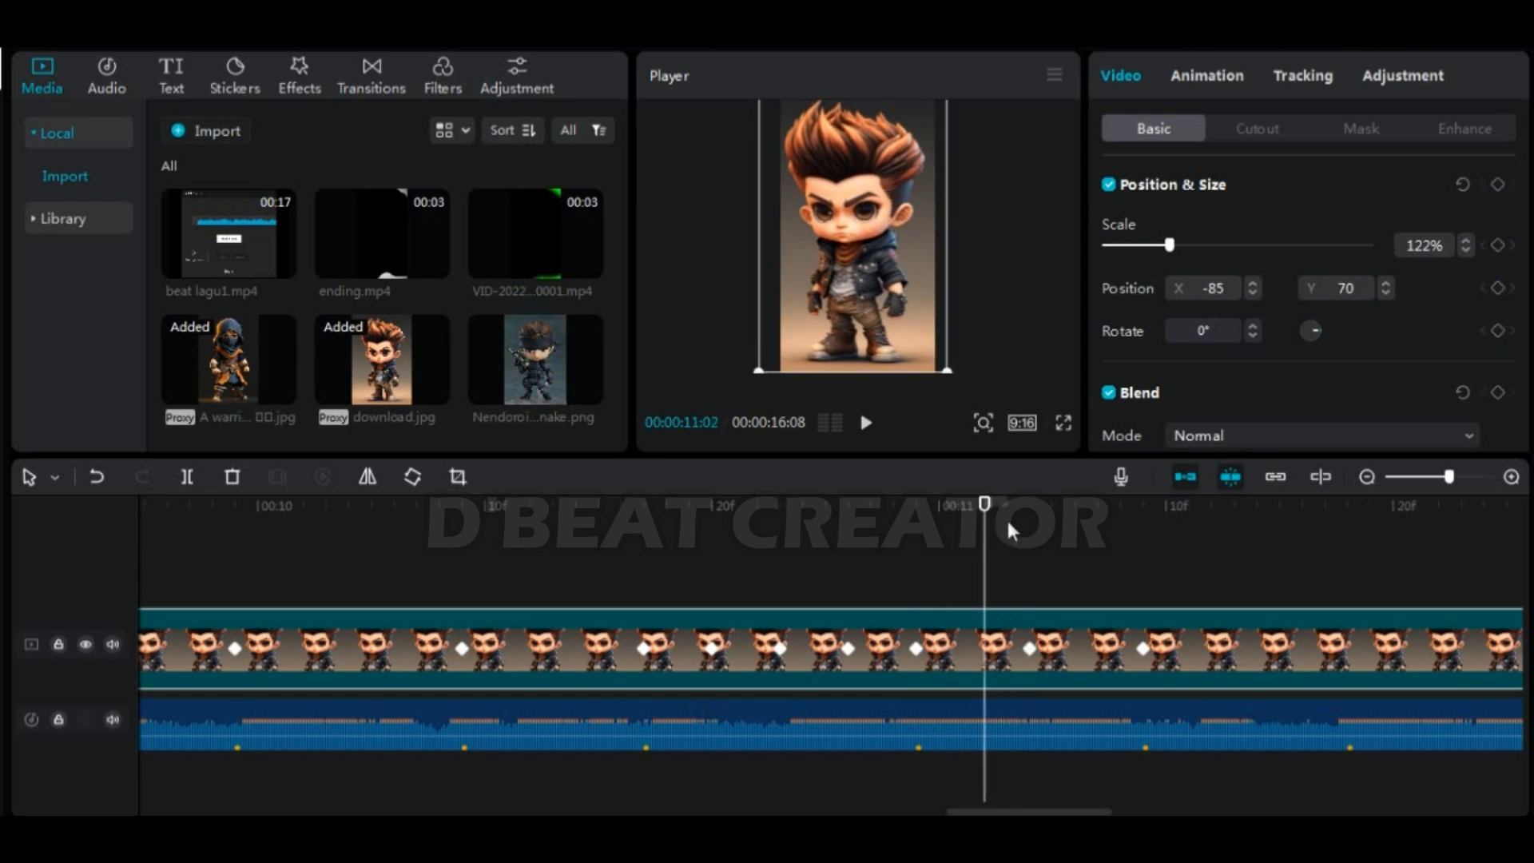
pyautogui.click(1497, 185)
pyautogui.moveTo(995, 505); pyautogui.dragTo(1101, 583)
pyautogui.click(1499, 184)
# Set download.jpg's rotation to 3° at the 00:00:11:04 keyframe
pyautogui.moveTo(1098, 505); pyautogui.dragTo(1031, 543)
pyautogui.click(1207, 335)
pyautogui.write('3')
pyautogui.press('Return')
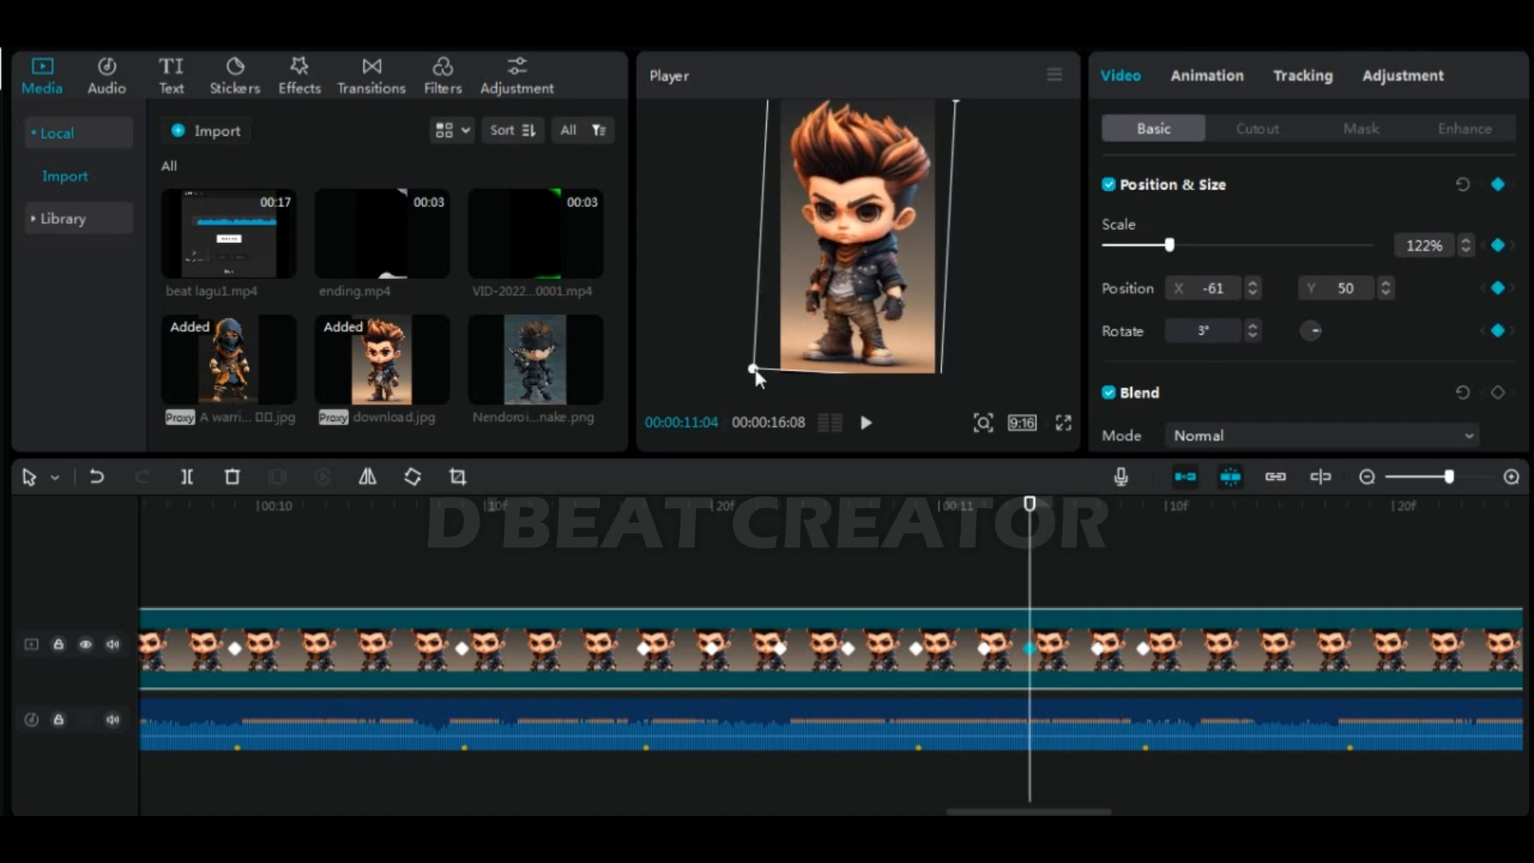
# Shift download.jpg right and down at the 00:00:11:02 keyframe and move it to about X -143, Y 61 at 00:00:11:07
pyautogui.moveTo(1030, 505); pyautogui.dragTo(984, 507)
pyautogui.moveTo(881, 282); pyautogui.dragTo(893, 290)
pyautogui.moveTo(987, 505); pyautogui.dragTo(1098, 505)
pyautogui.moveTo(875, 276); pyautogui.dragTo(857, 256)
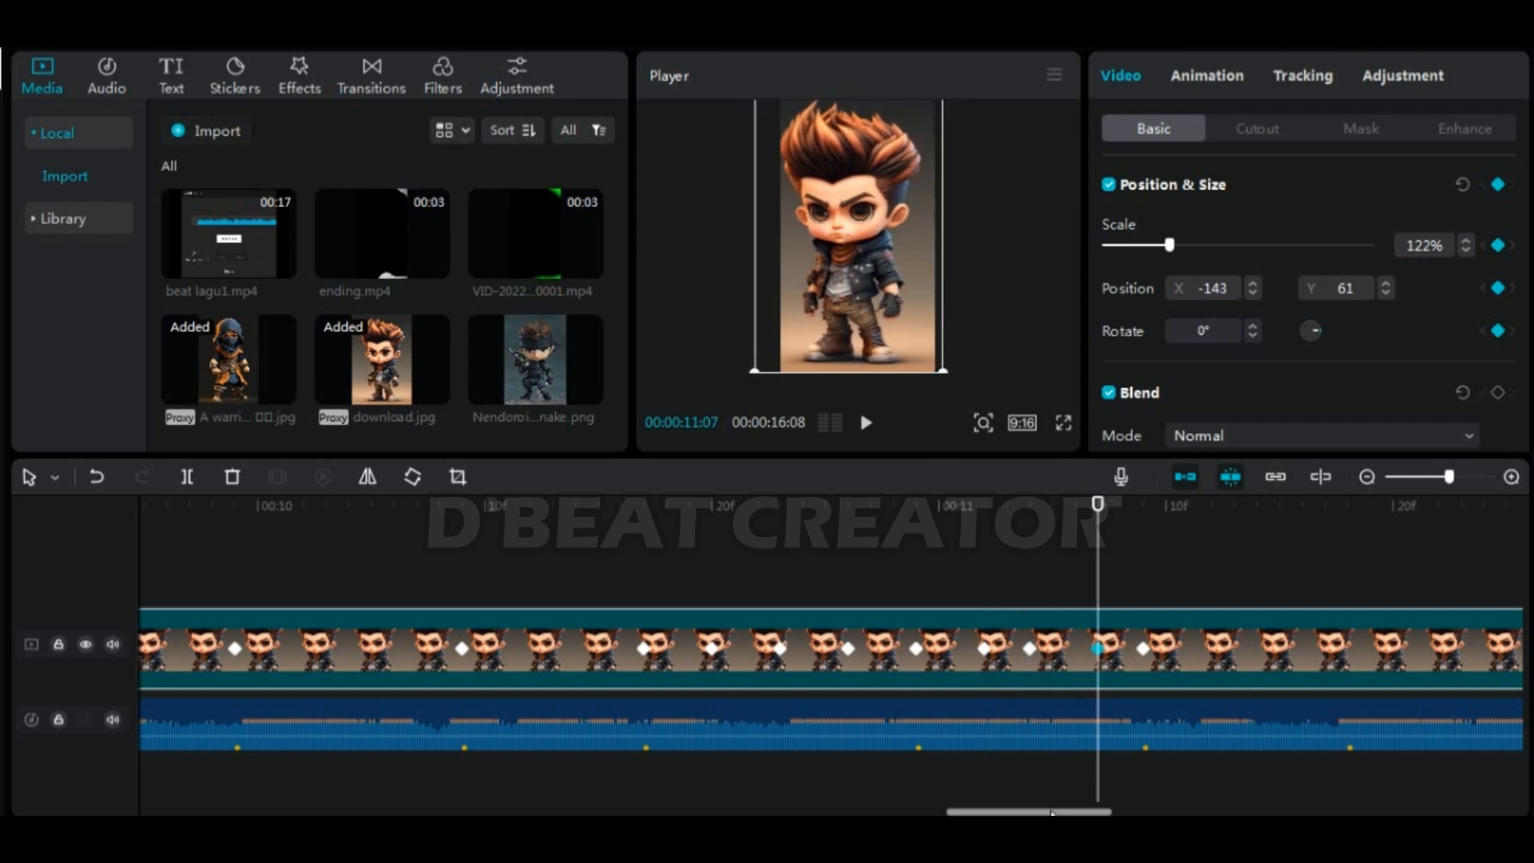
# Add a helper keyframe at 00:00:10:22 and re-create the 00:00:10:23 keyframe with position X -18, Y 15 and rotation 5°
pyautogui.scroll(-2, 1010, 678)
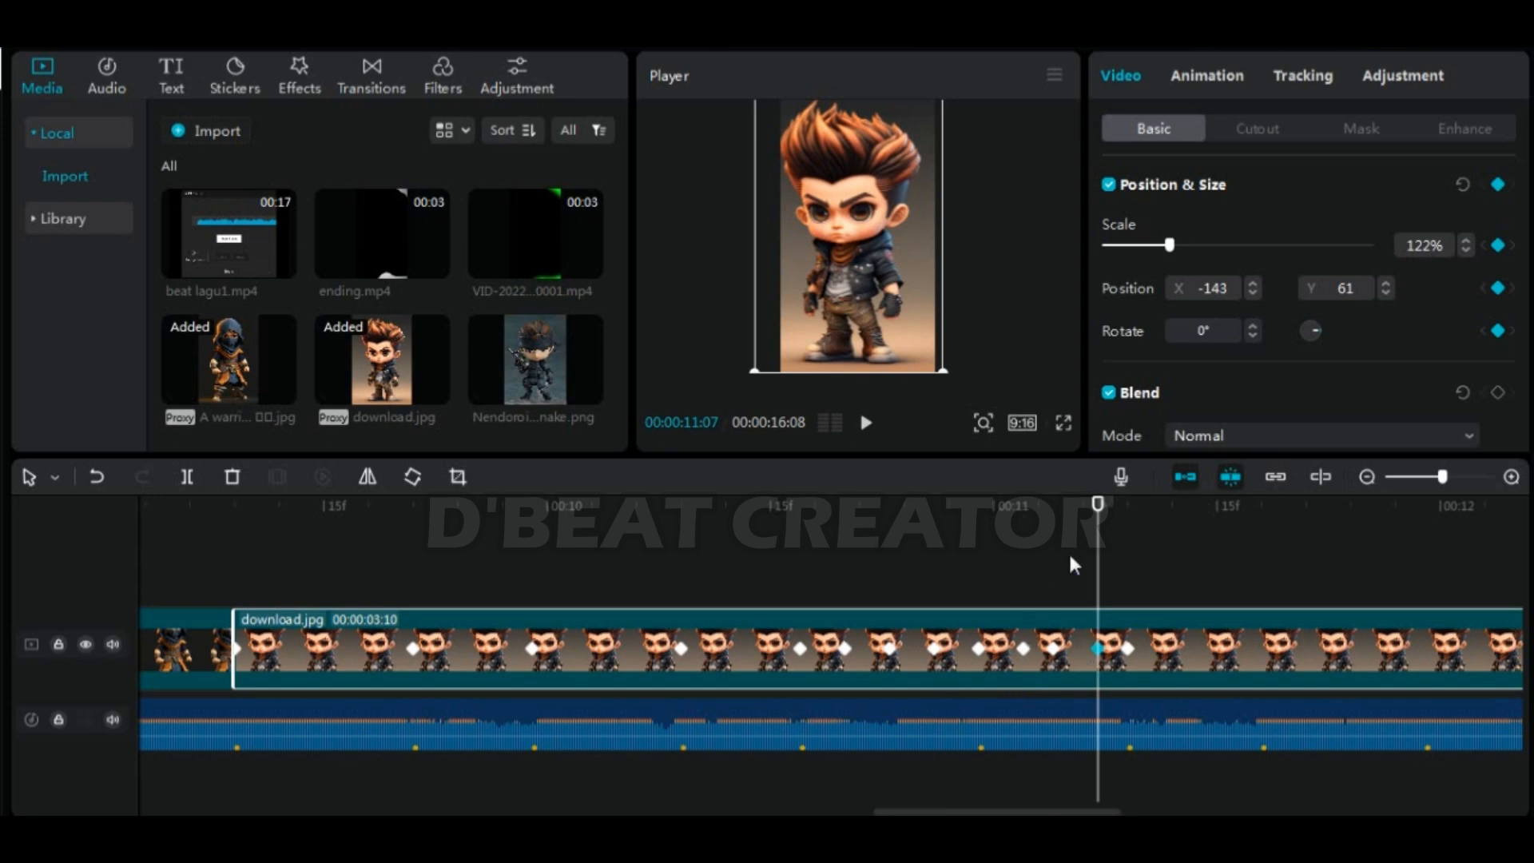
pyautogui.moveTo(1098, 506); pyautogui.dragTo(840, 524)
pyautogui.click(1497, 184)
pyautogui.click(1495, 185)
pyautogui.click(1494, 184)
pyautogui.moveTo(845, 507)
pyautogui.mouseDown()
pyautogui.moveTo(830, 507)
pyautogui.moveTo(856, 523)
pyautogui.moveTo(875, 511)
pyautogui.mouseUp()
pyautogui.click(1497, 184)
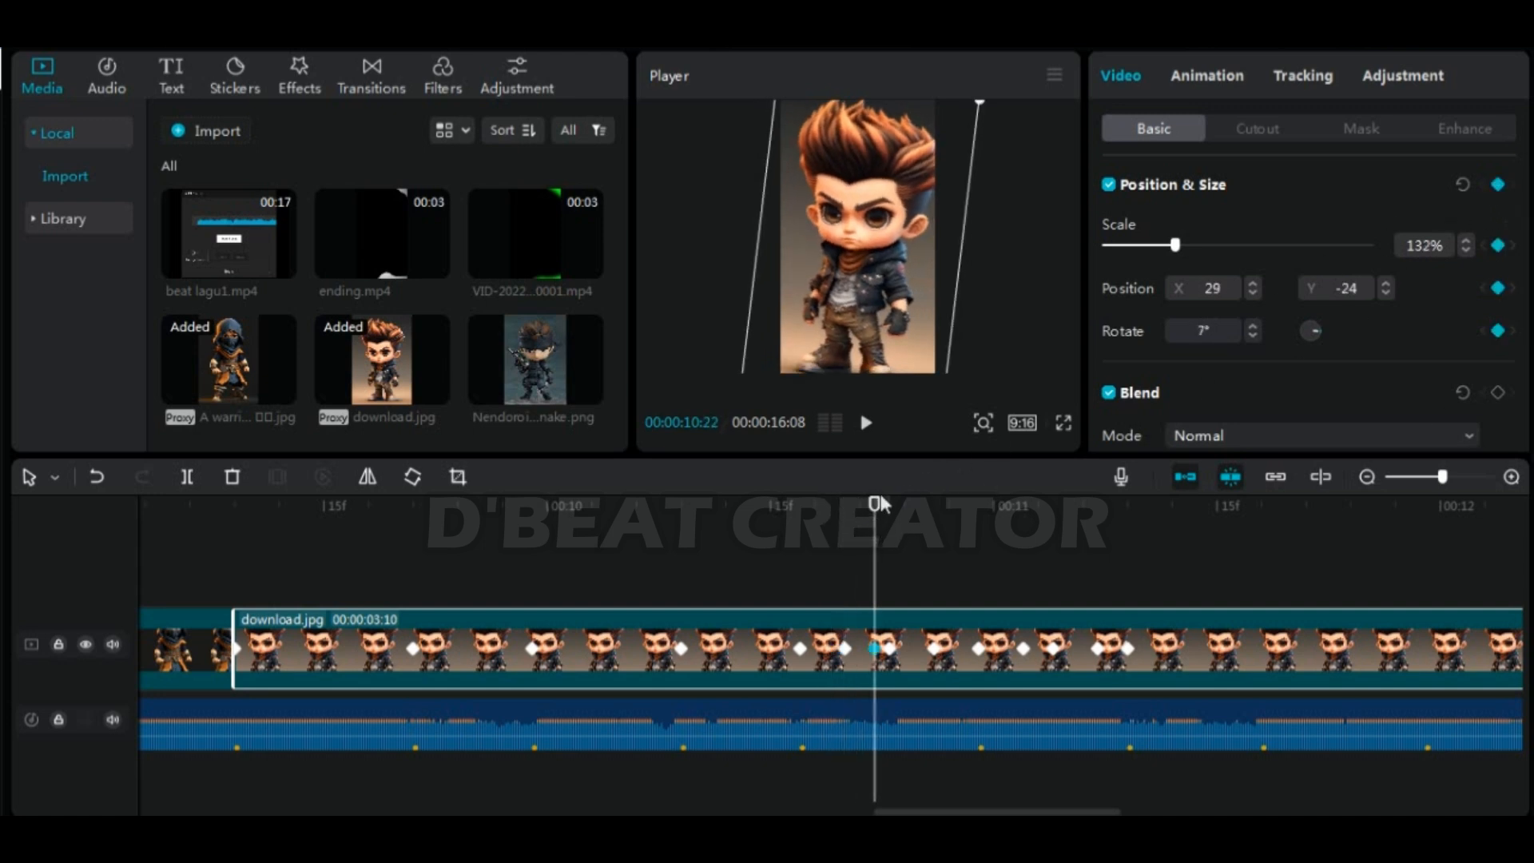
pyautogui.moveTo(875, 505); pyautogui.dragTo(889, 505)
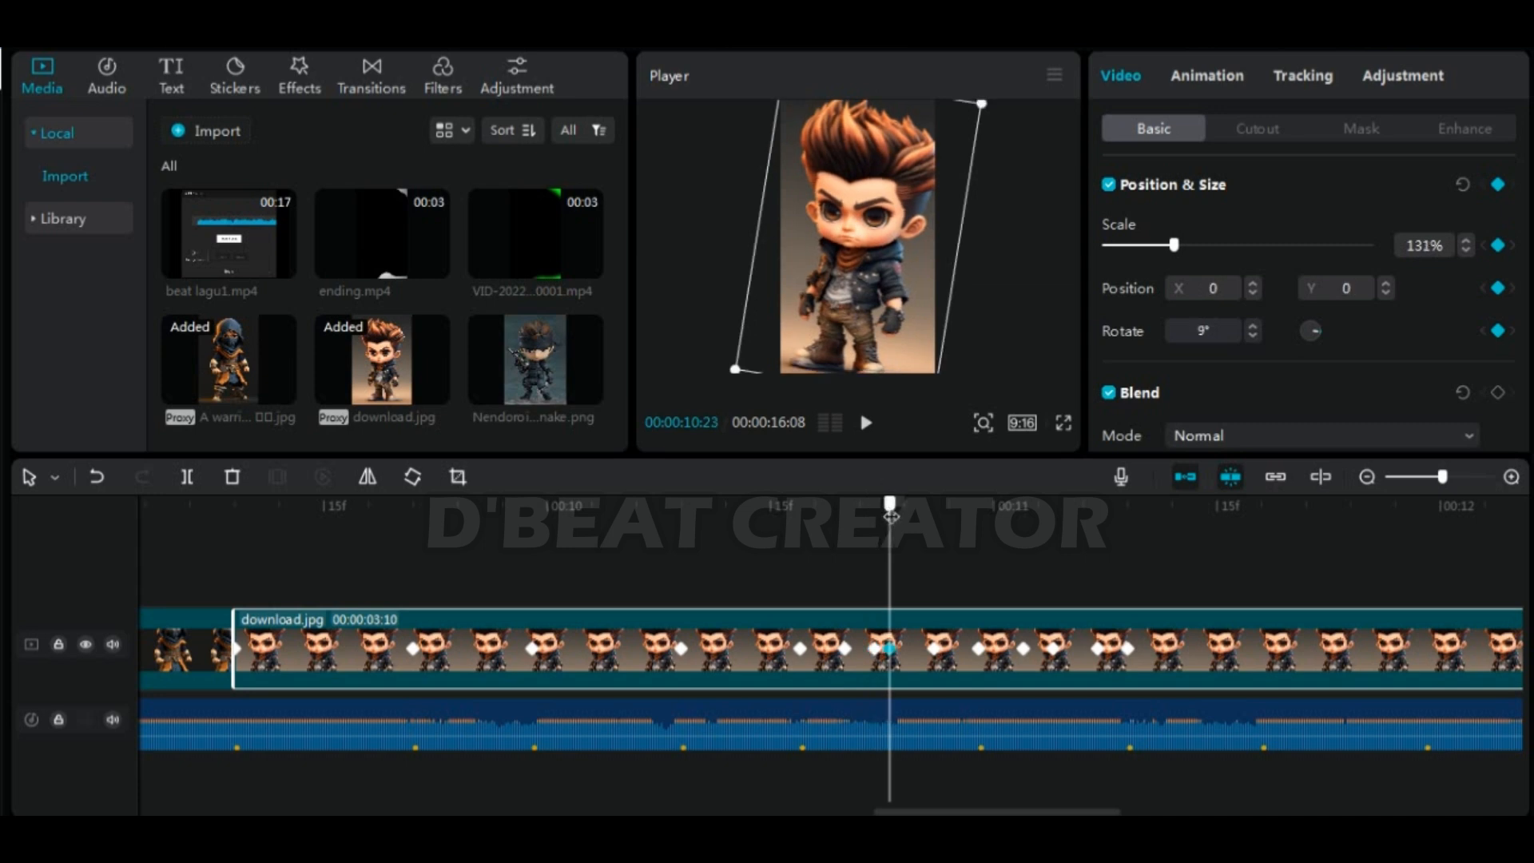
pyautogui.click(1498, 185)
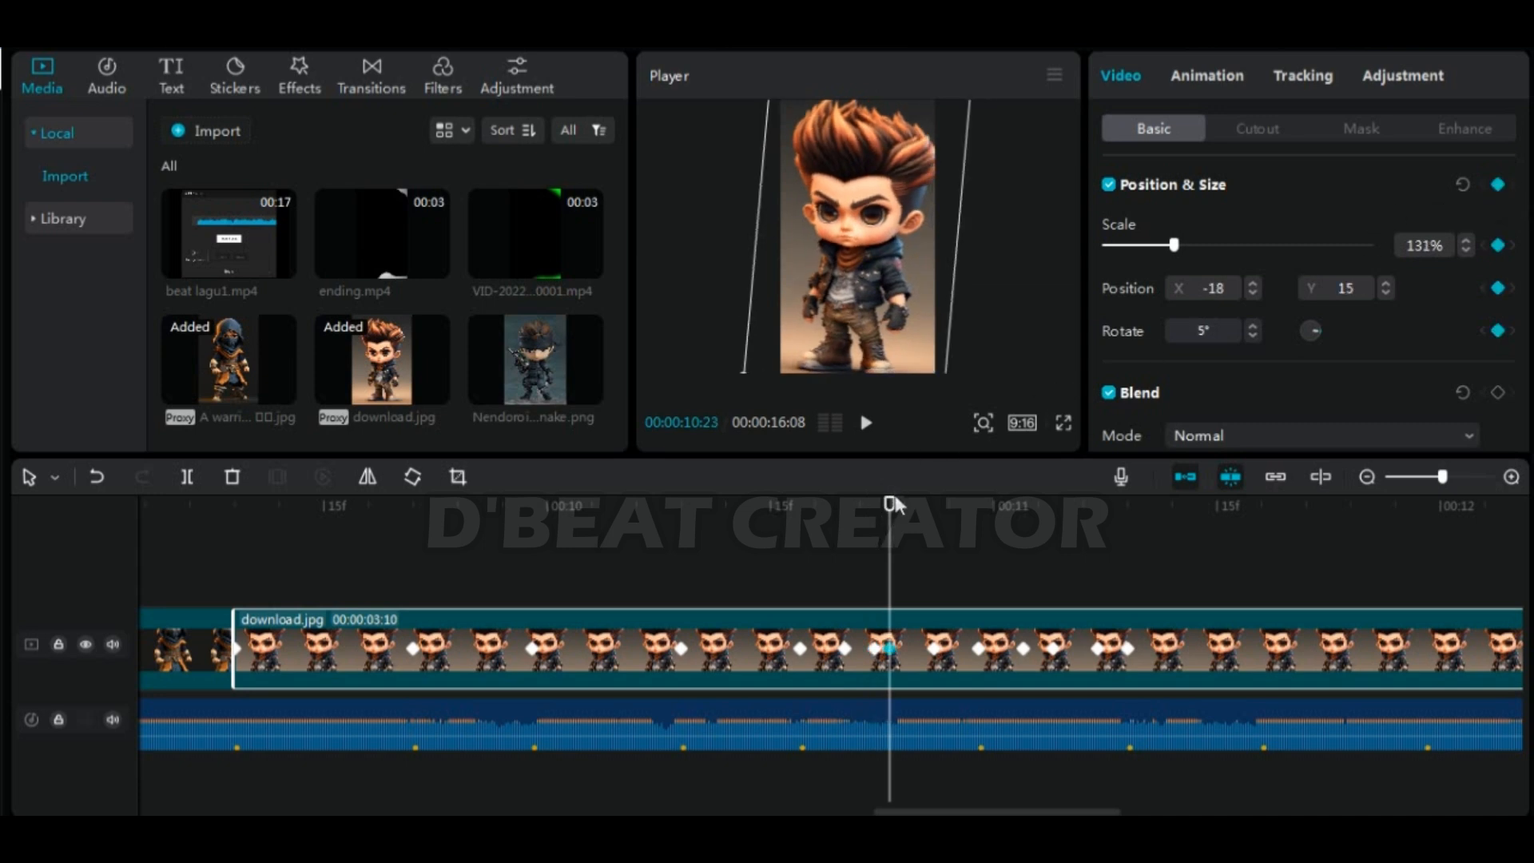
# Re-create the 00:00:10:26 keyframe with position X -79, Y 70 and rotation 1° using a helper keyframe at 00:00:10:25, and delete the helper
pyautogui.moveTo(888, 520); pyautogui.dragTo(936, 529)
pyautogui.click(1497, 184)
pyautogui.click(1498, 245)
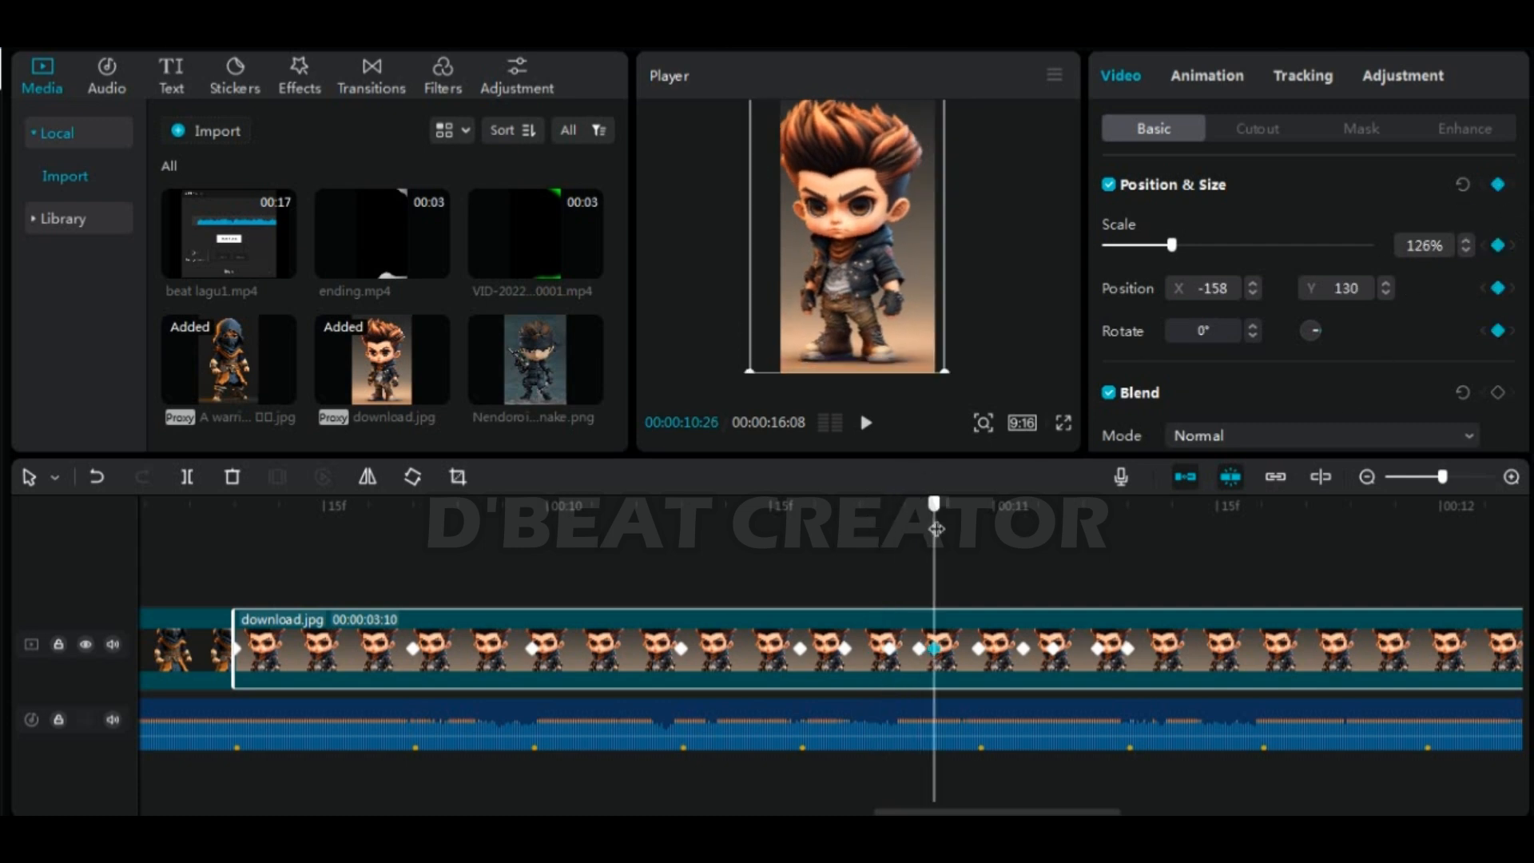
pyautogui.click(1498, 184)
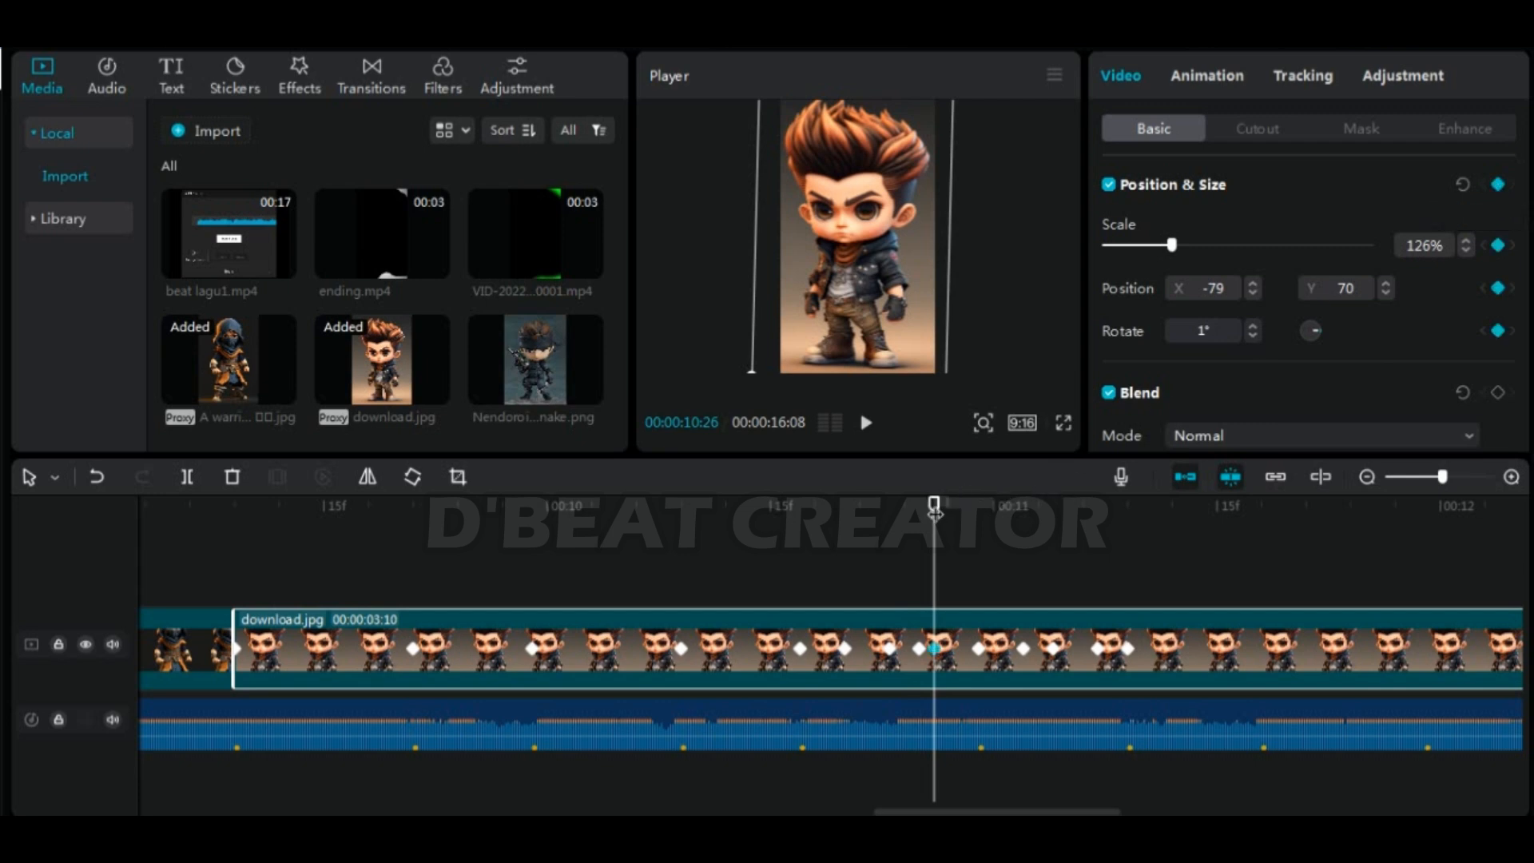
pyautogui.moveTo(935, 510); pyautogui.dragTo(920, 516)
pyautogui.click(1498, 185)
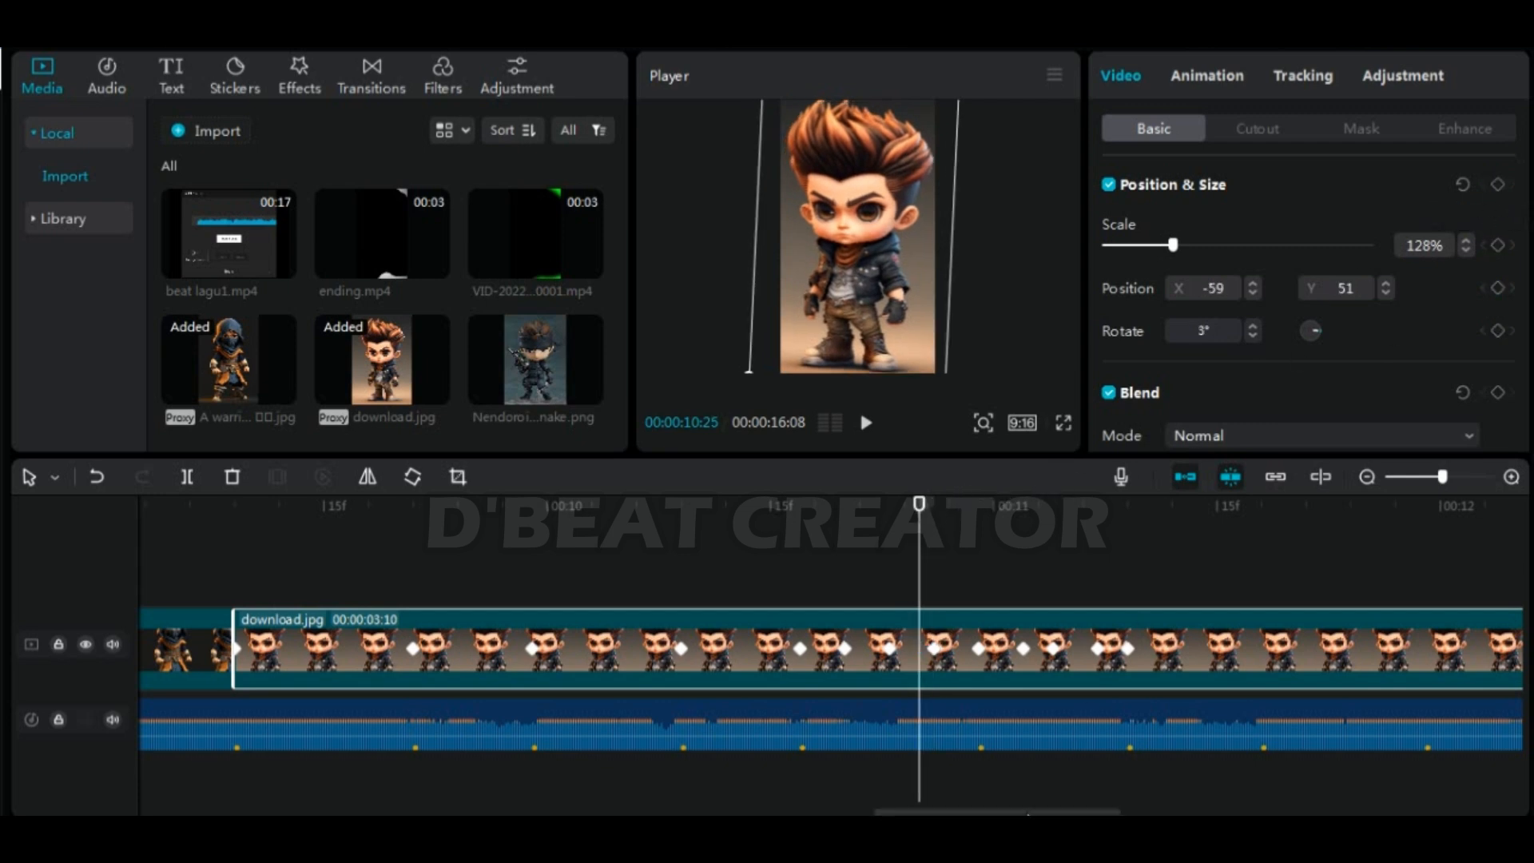
# Add a helper keyframe at 00:00:11:03 and re-create the 00:00:11:04 keyframe with scale 124%, position X -46, Y 30 and rotation 2°
pyautogui.hscroll(5, 751, 611)
pyautogui.moveTo(734, 519); pyautogui.dragTo(863, 511)
pyautogui.click(1499, 186)
pyautogui.click(1500, 187)
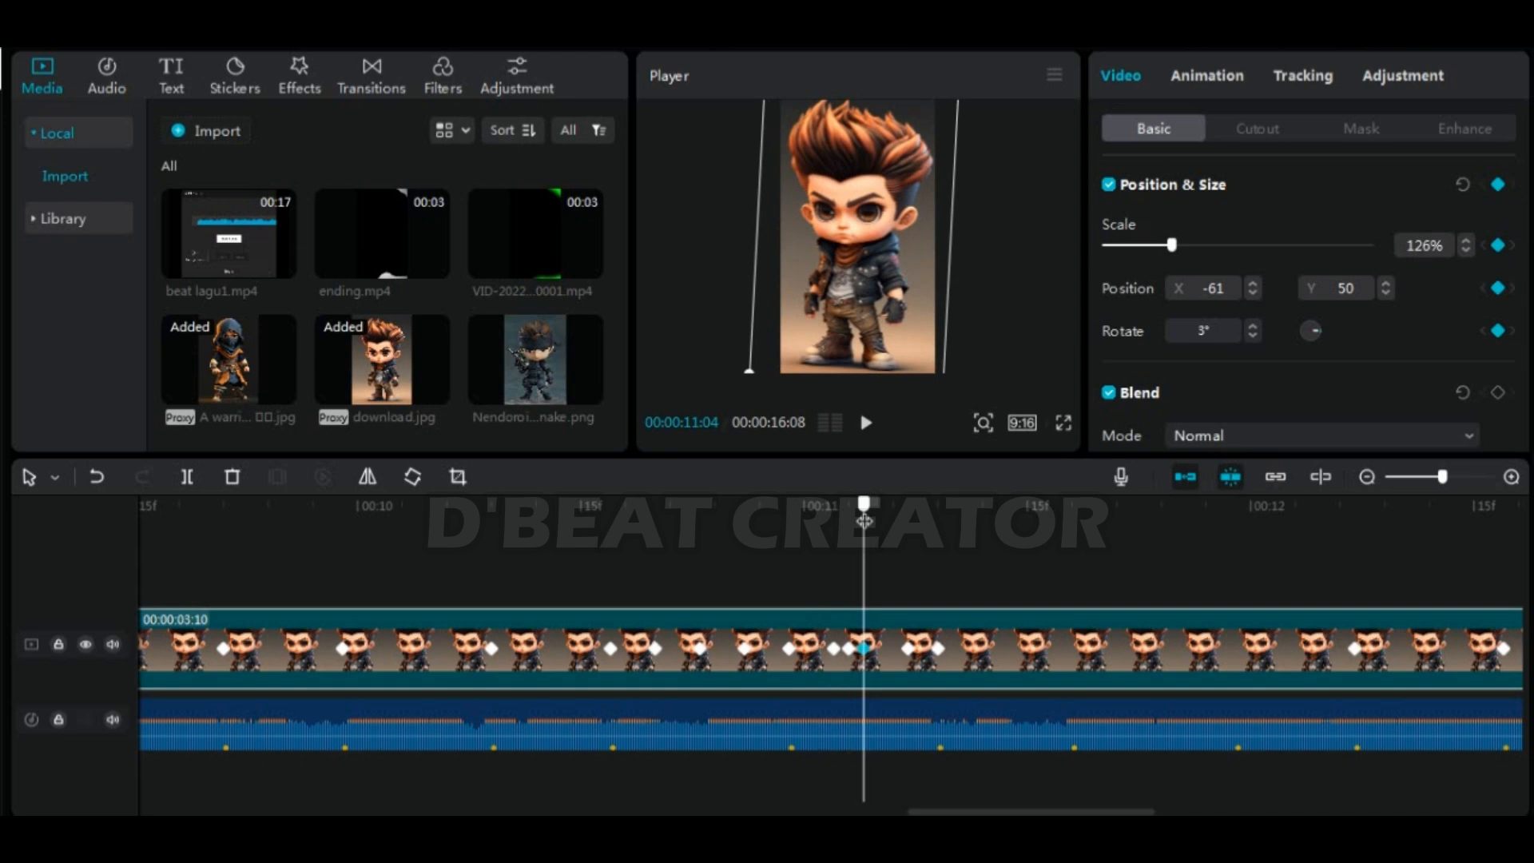
pyautogui.doubleClick(1499, 187)
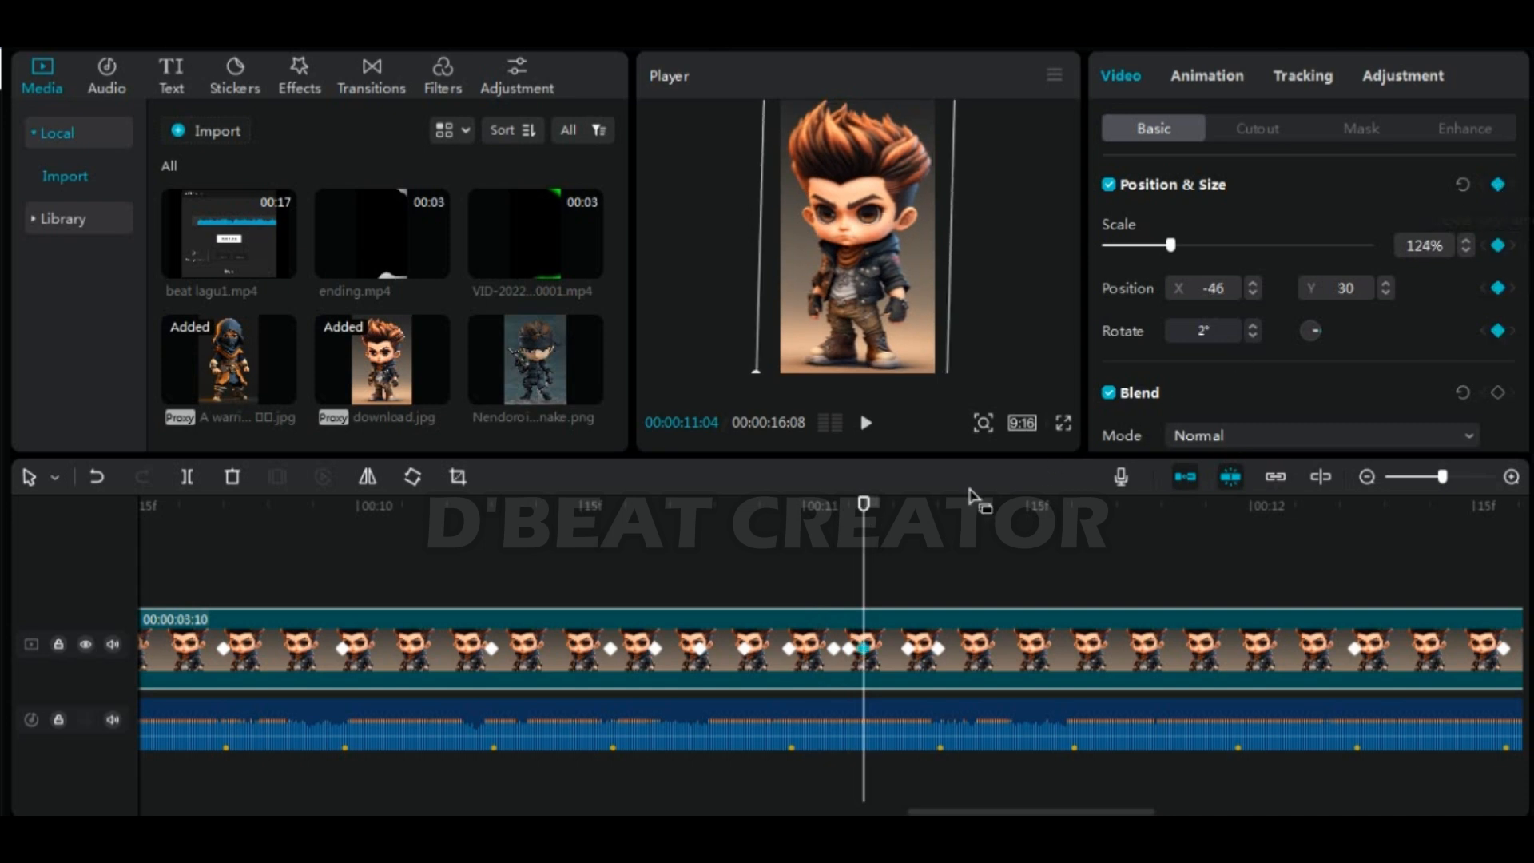
# Re-create the 00:00:11:07 keyframe with position X -74, Y 34 using a helper keyframe at 00:00:11:06, and delete the helper
pyautogui.moveTo(864, 511); pyautogui.dragTo(909, 519)
pyautogui.click(1498, 186)
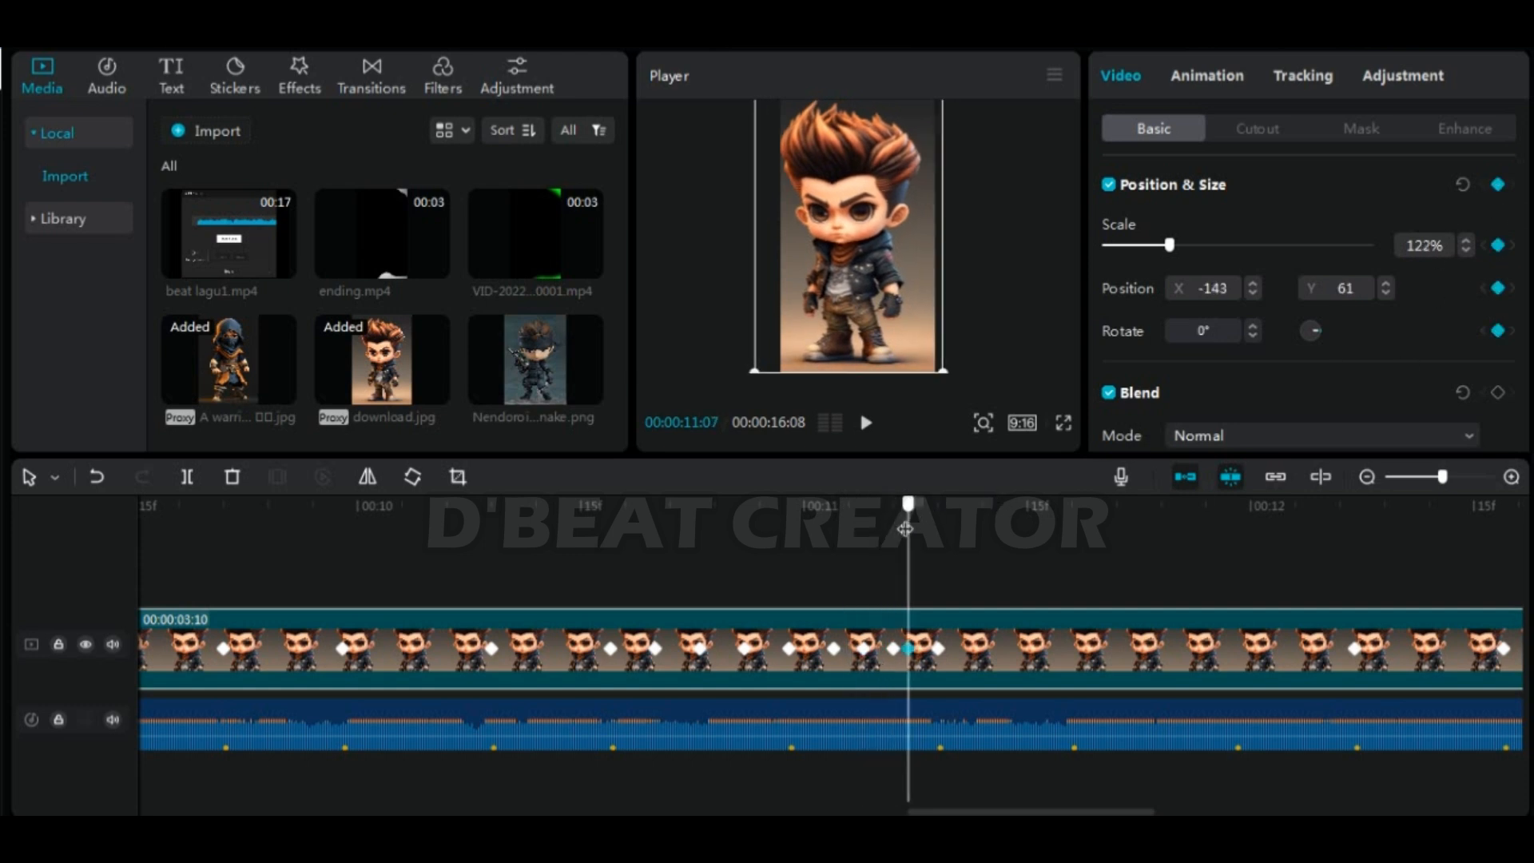
pyautogui.click(1499, 187)
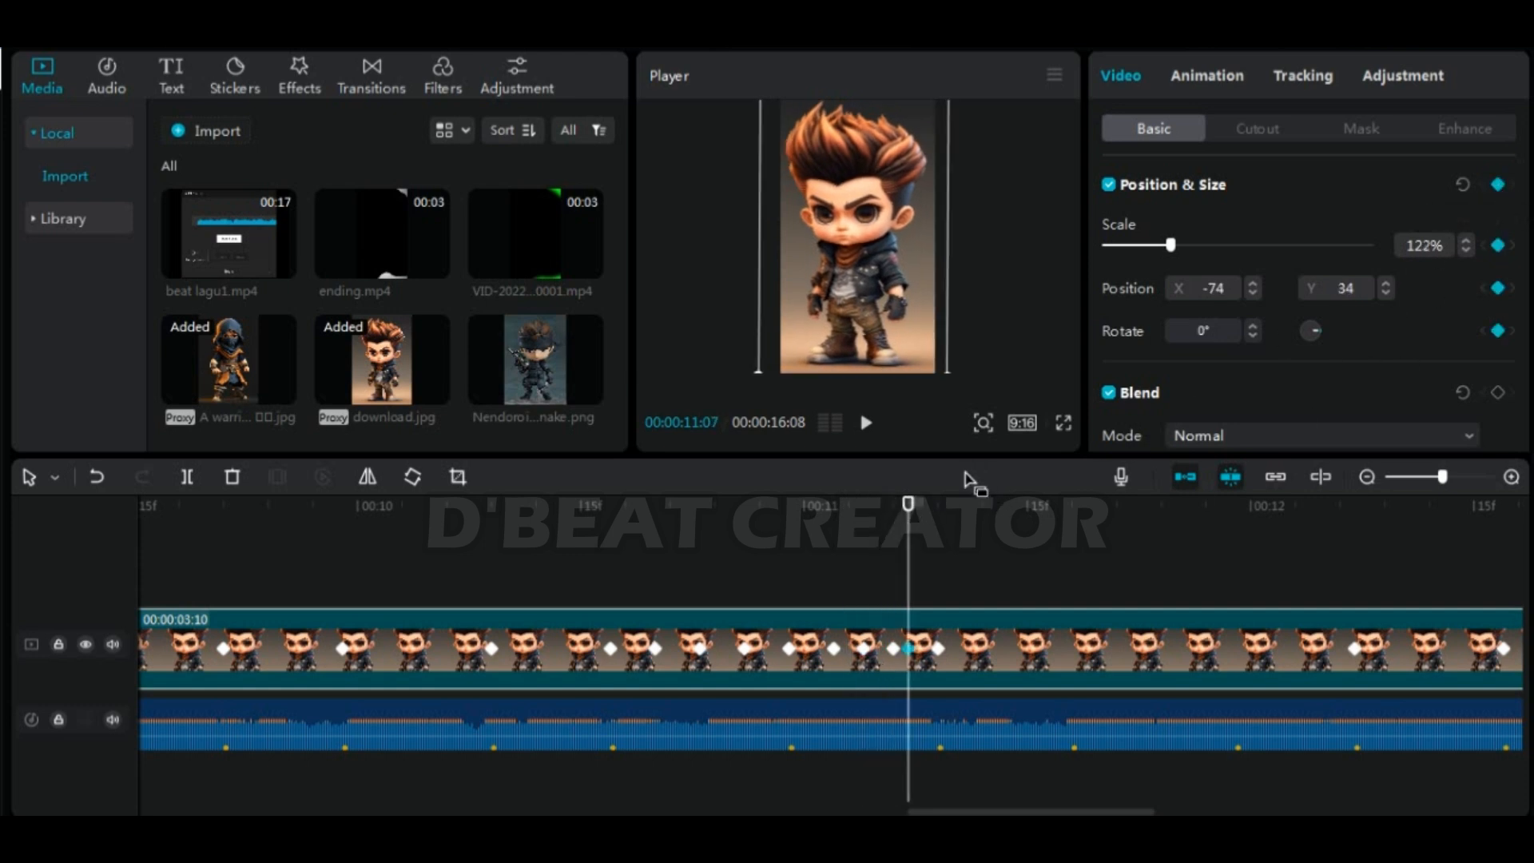
pyautogui.moveTo(906, 517); pyautogui.dragTo(894, 516)
pyautogui.click(1499, 187)
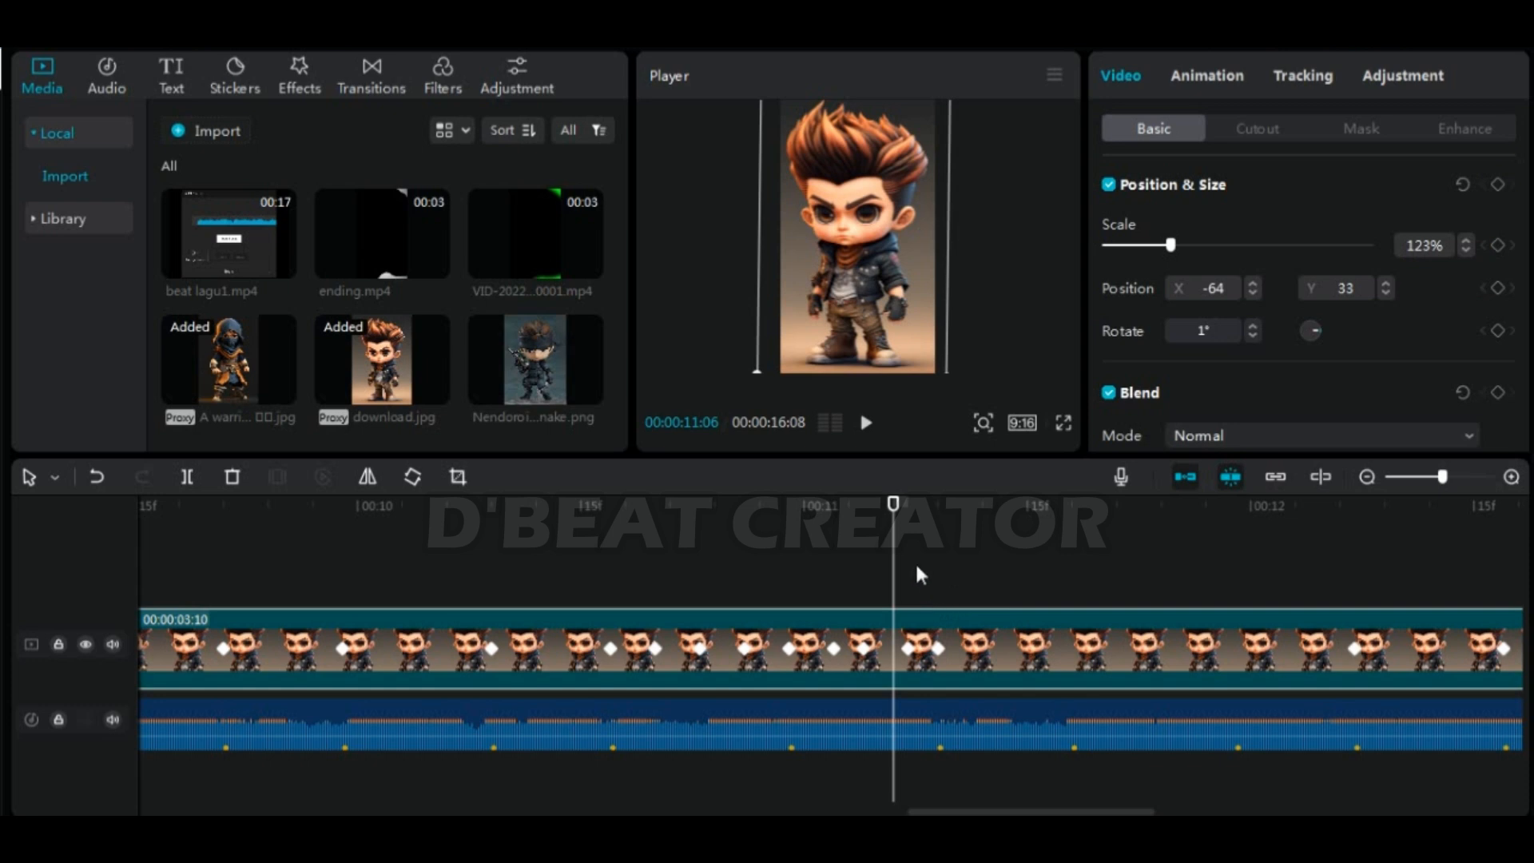
# Play back download.jpg to check its shaking movement and rotation against the beat
pyautogui.scroll(-2, 818, 707)
pyautogui.moveTo(893, 505); pyautogui.dragTo(887, 593)
pyautogui.press('space')
pyautogui.press('space')
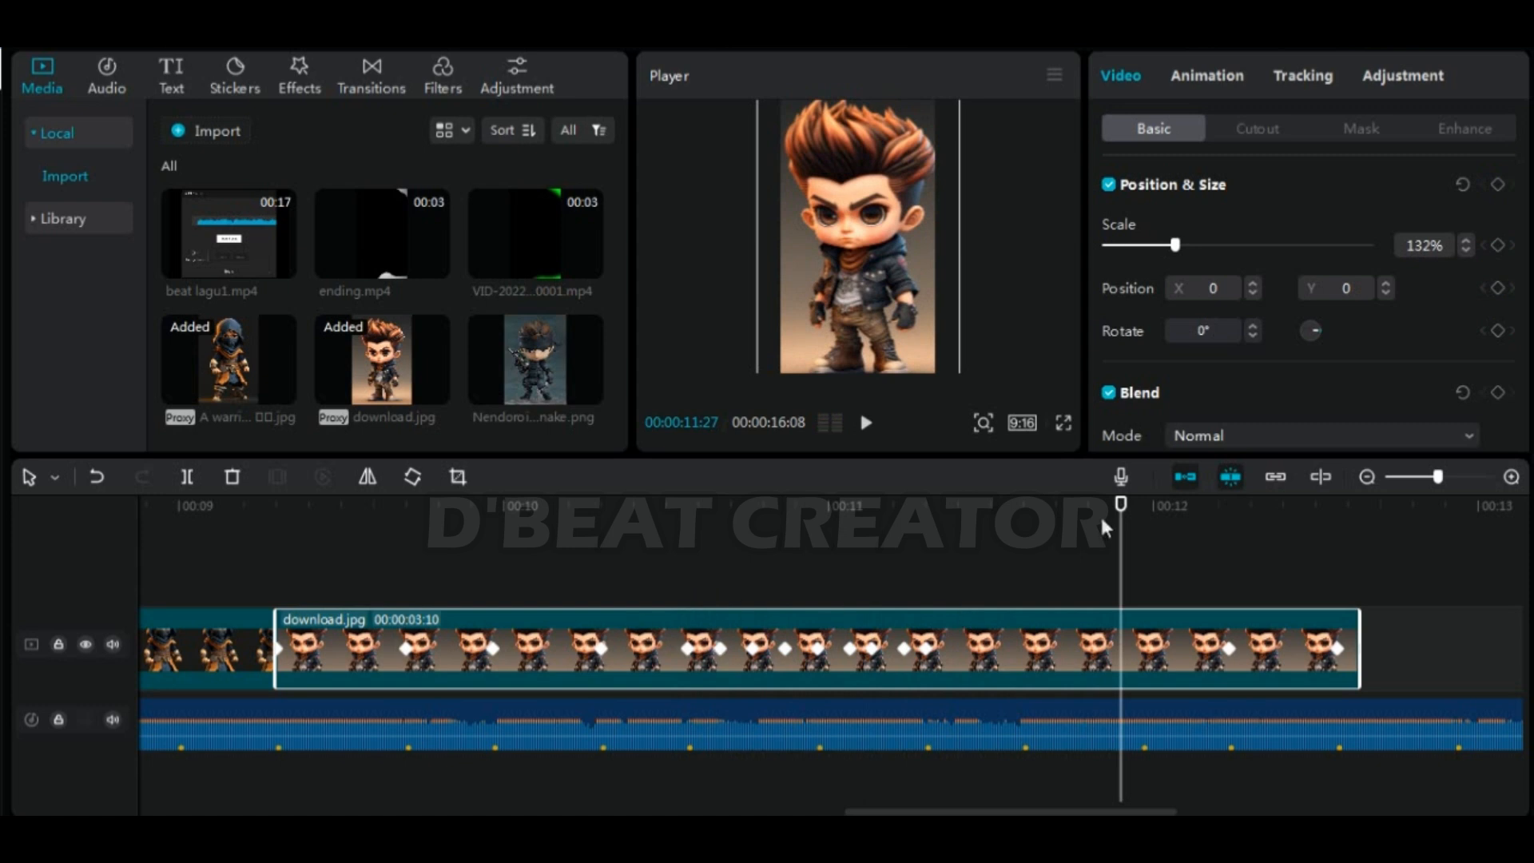
# Play back download.jpg from about 00:00:10:17 to check its shake up to and past the 00:00:11:09 beat
pyautogui.moveTo(1117, 511); pyautogui.dragTo(689, 566)
pyautogui.press('space')
pyautogui.press('space')
pyautogui.moveTo(979, 514); pyautogui.dragTo(929, 542)
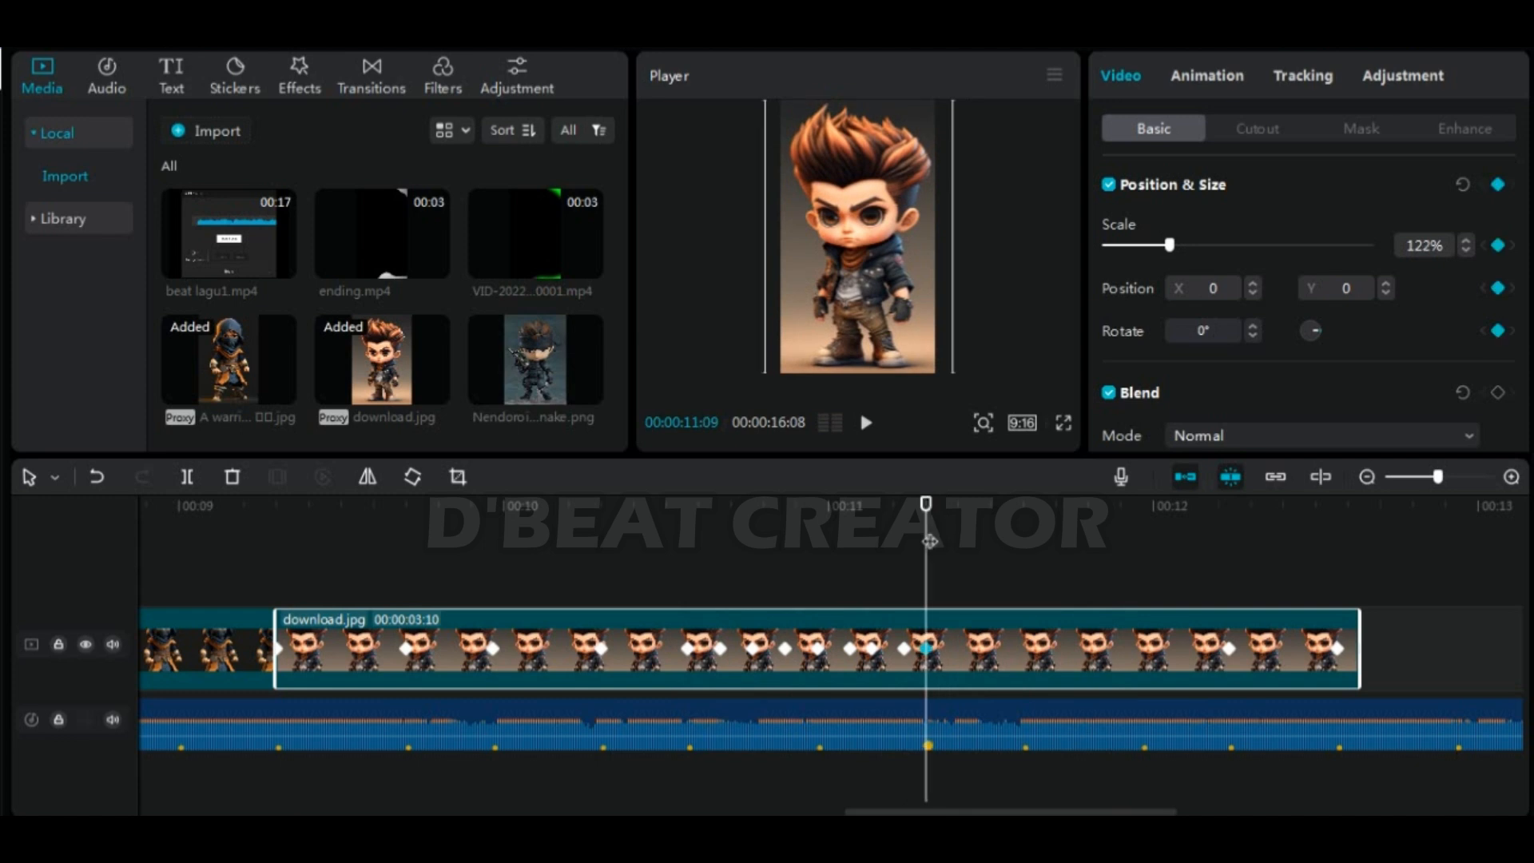
# Add a keyframe to download.jpg at 00:00:09:18 with position X 118, Y -61, plus an in-between keyframe at 00:00:09:13
pyautogui.moveTo(921, 511); pyautogui.dragTo(284, 602)
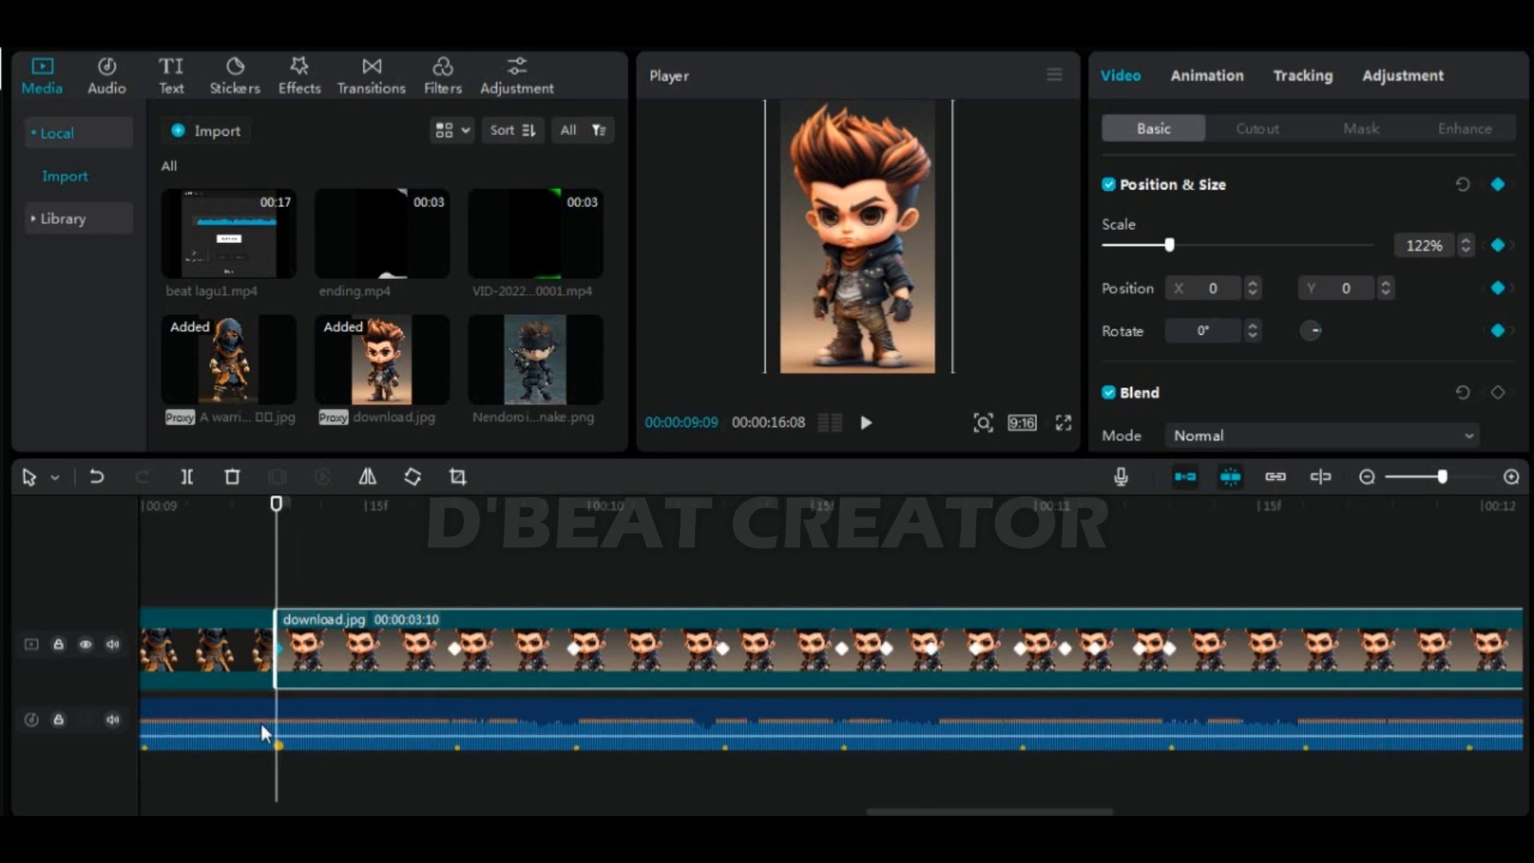
pyautogui.scroll(1, 260, 723)
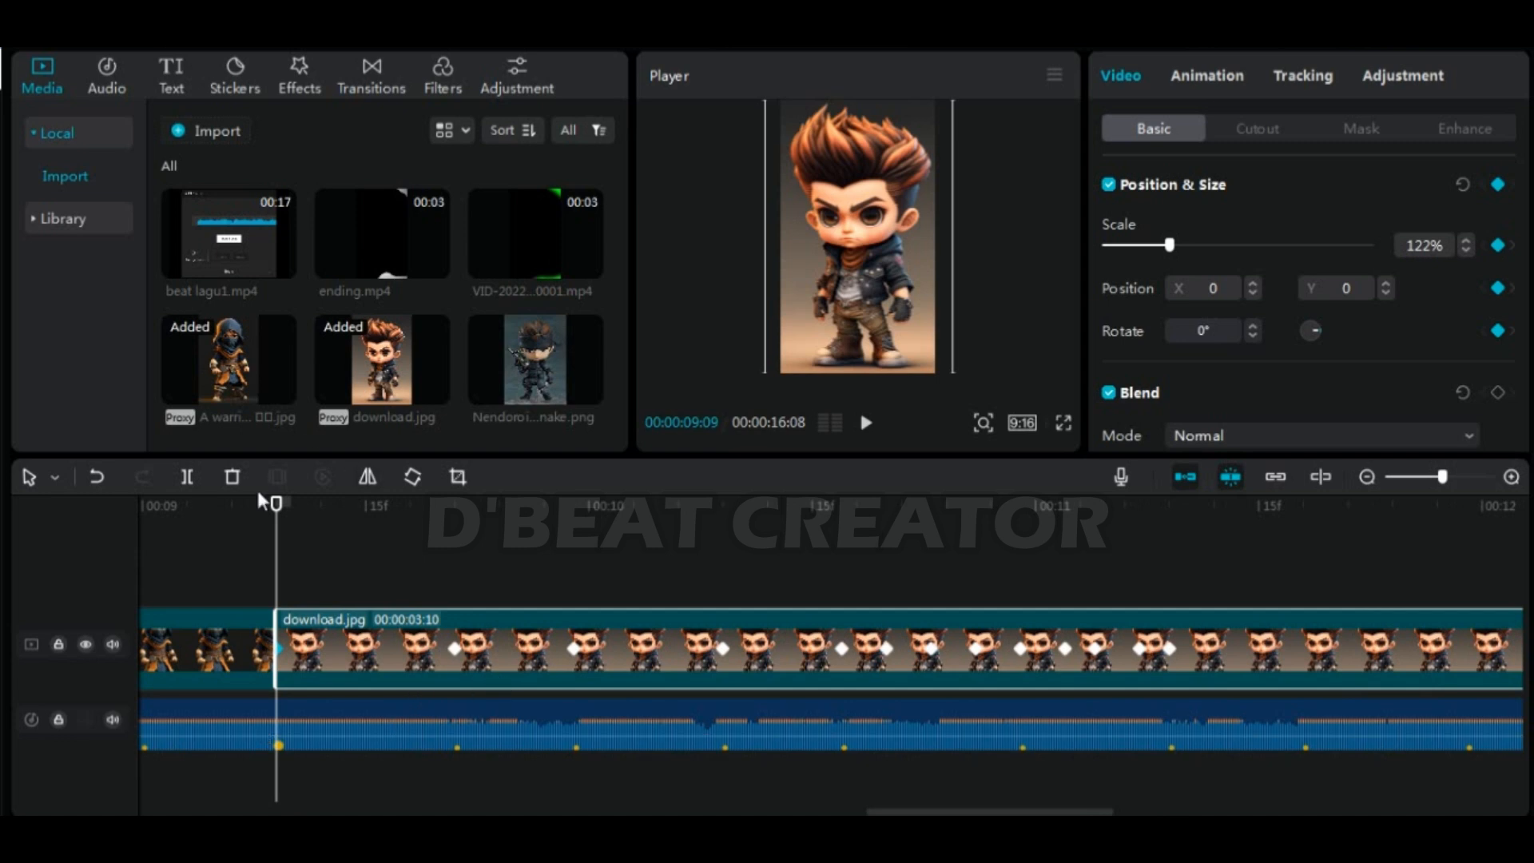
pyautogui.moveTo(275, 507); pyautogui.dragTo(418, 555)
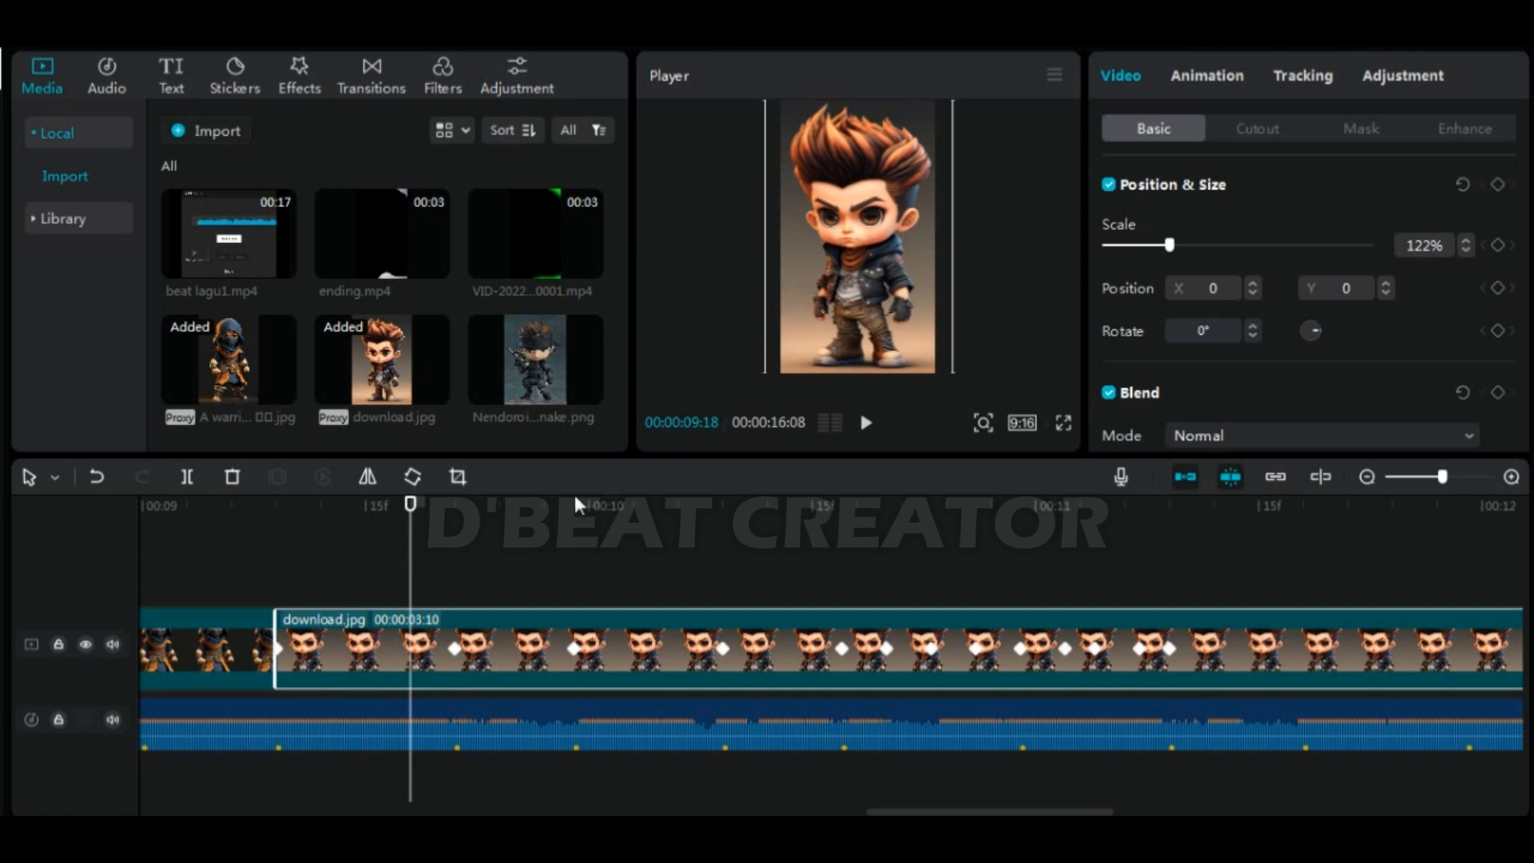
pyautogui.click(1497, 185)
pyautogui.moveTo(860, 268); pyautogui.dragTo(866, 276)
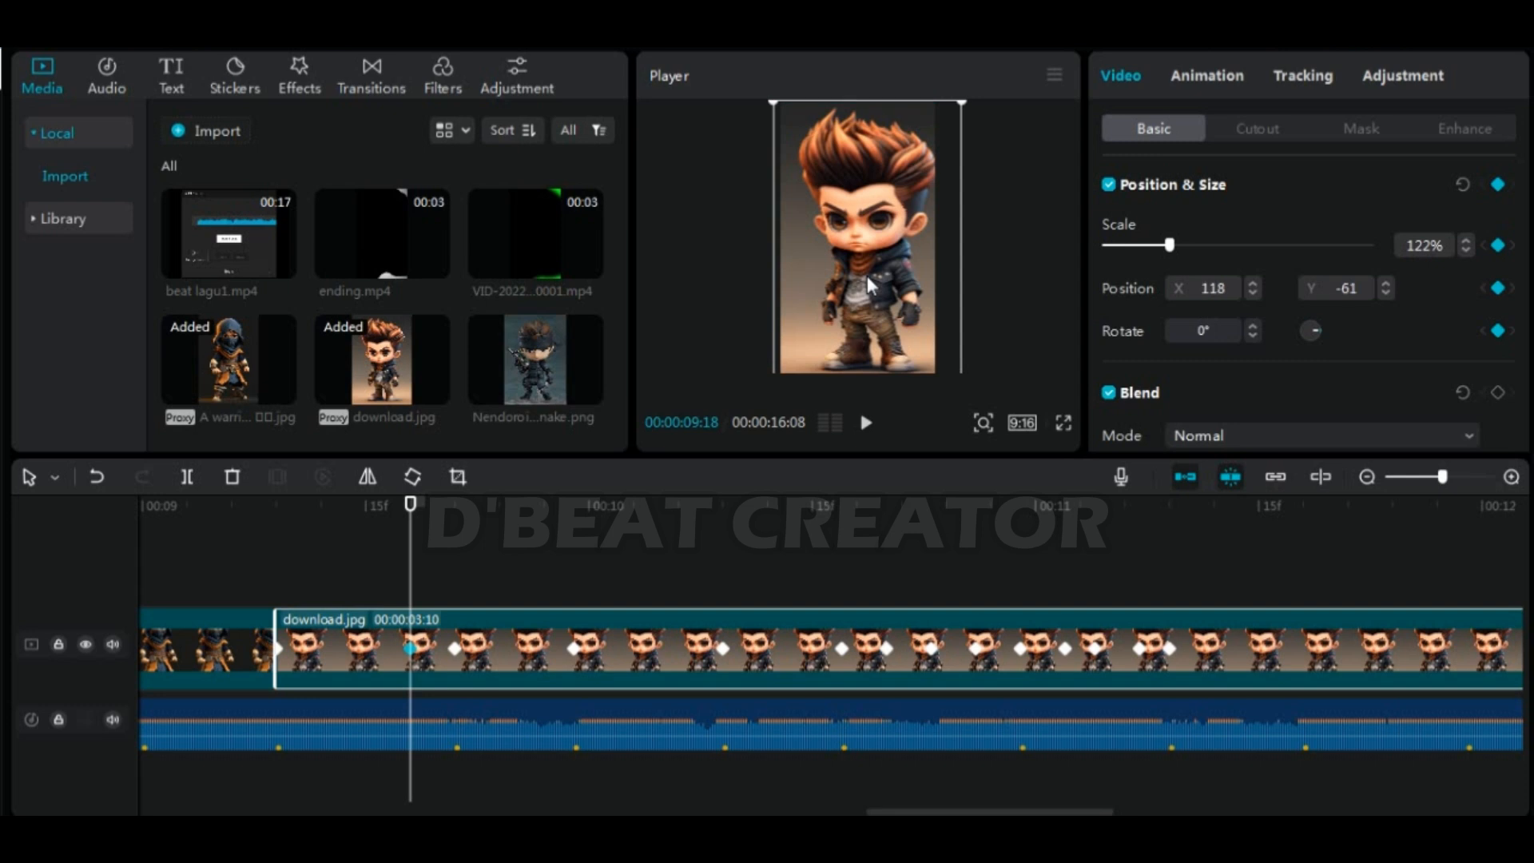
pyautogui.moveTo(410, 507); pyautogui.dragTo(332, 524)
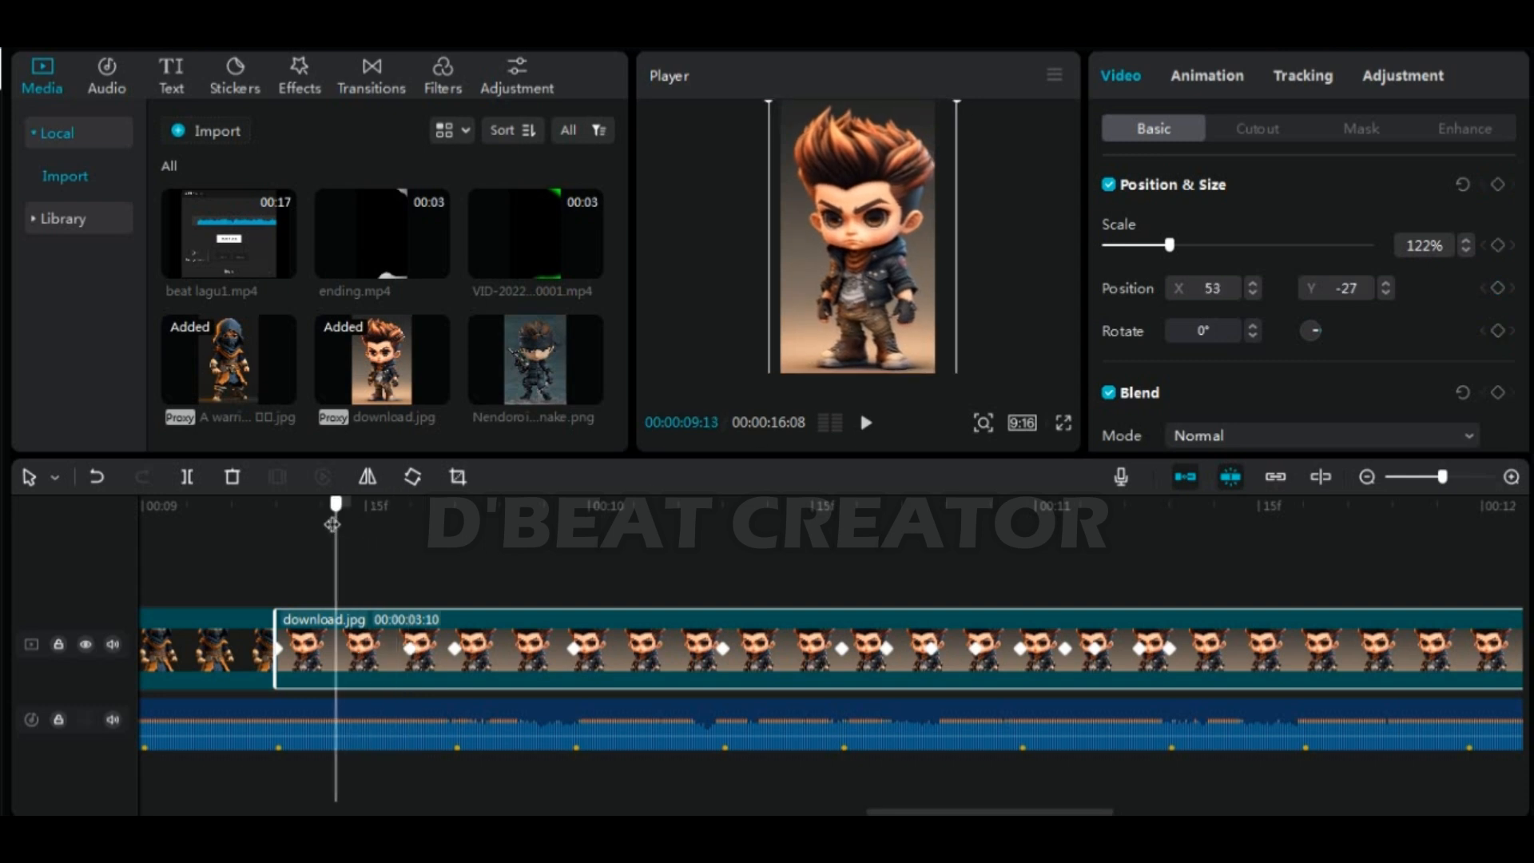
pyautogui.click(1498, 185)
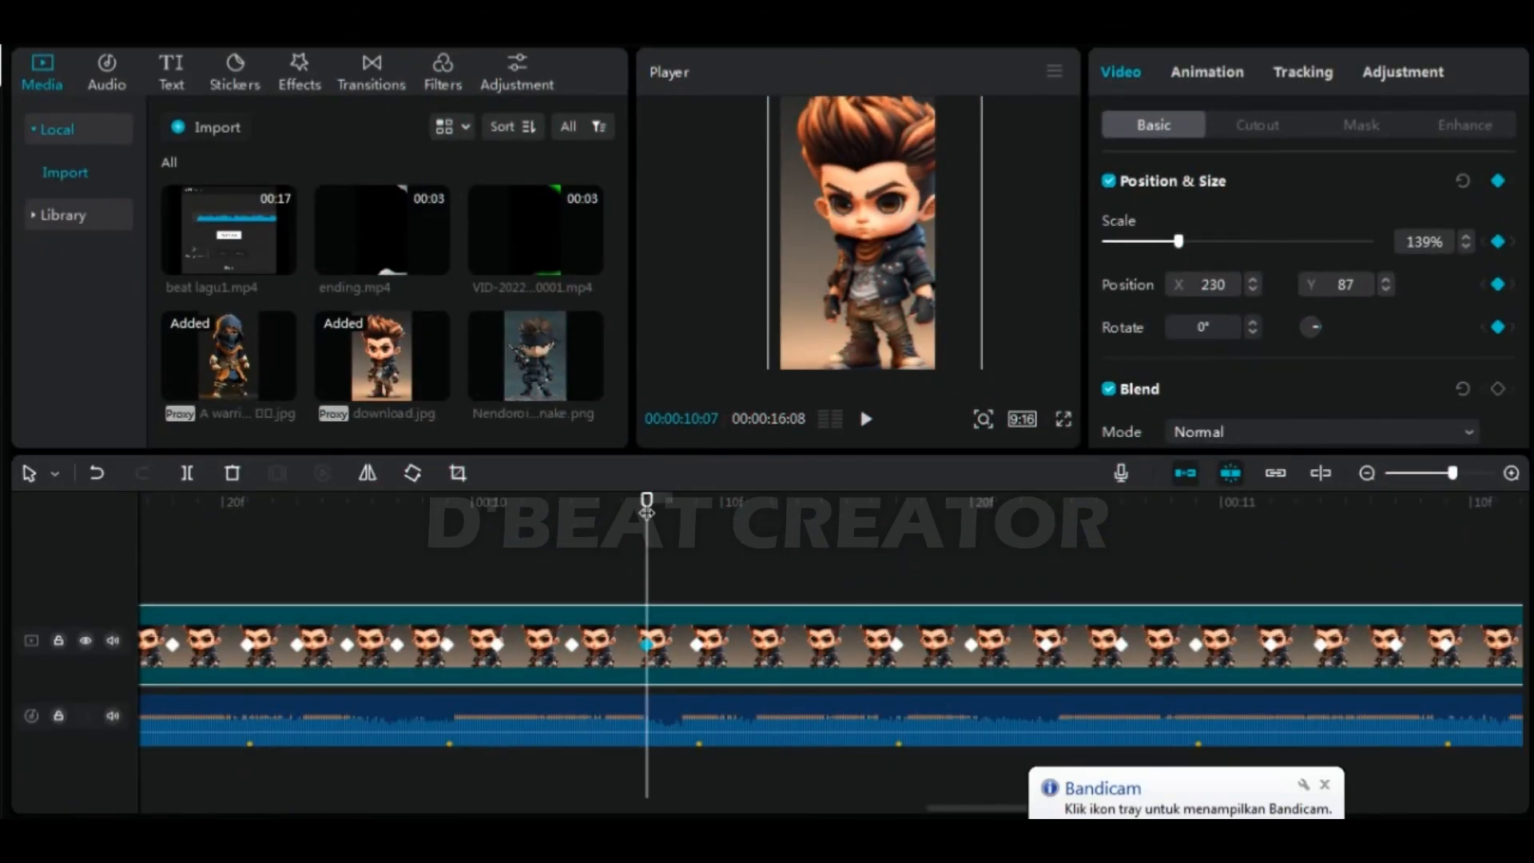
# Re-create the in-between keyframes leading up to the 00:00:10:09 beat on download.jpg and delete the helper keyframes
pyautogui.click(1498, 182)
pyautogui.moveTo(625, 500); pyautogui.dragTo(473, 516)
pyautogui.click(1499, 183)
pyautogui.doubleClick(1499, 185)
pyautogui.click(1498, 183)
# Shift the image several times for the stretch between 00:00:10:09 and 00:00:10:17, adding an in-between position keyframe each time
pyautogui.click(845, 614)
pyautogui.scroll(1, 845, 612)
pyautogui.moveTo(809, 233); pyautogui.dragTo(829, 258)
pyautogui.moveTo(847, 501)
pyautogui.mouseDown()
pyautogui.moveTo(739, 523)
pyautogui.moveTo(848, 508)
pyautogui.mouseUp()
pyautogui.click(1499, 184)
pyautogui.moveTo(871, 349); pyautogui.dragTo(871, 325)
pyautogui.moveTo(847, 501)
pyautogui.mouseDown()
pyautogui.moveTo(792, 512)
pyautogui.moveTo(847, 508)
pyautogui.mouseUp()
pyautogui.click(1500, 187)
pyautogui.moveTo(832, 323)
pyautogui.mouseDown()
pyautogui.moveTo(833, 287)
pyautogui.moveTo(830, 320)
pyautogui.mouseUp()
# Re-create the in-between keyframes before the 00:00:10:17 beat using helper keyframes, and delete the helpers
pyautogui.moveTo(847, 503); pyautogui.dragTo(776, 582)
pyautogui.click(1499, 186)
pyautogui.press('Left')
pyautogui.press('Left')
pyautogui.press('Left')
pyautogui.doubleClick(1500, 189)
pyautogui.click(1500, 189)
pyautogui.click(1500, 189)
pyautogui.doubleClick(1500, 187)
pyautogui.click(1500, 188)
# Add keyframes to download.jpg at 00:00:11:11, 00:00:11:13 and 00:00:11:16, shifting the image to a new position for each one
pyautogui.scroll(-3, 760, 722)
pyautogui.hscroll(4, 723, 714)
pyautogui.scroll(1, 723, 712)
pyautogui.moveTo(779, 519); pyautogui.dragTo(748, 586)
pyautogui.click(1498, 185)
pyautogui.scroll(1, 755, 675)
pyautogui.moveTo(749, 507)
pyautogui.mouseDown()
pyautogui.moveTo(730, 525)
pyautogui.moveTo(748, 520)
pyautogui.mouseUp()
pyautogui.click(1498, 187)
pyautogui.moveTo(866, 234); pyautogui.dragTo(880, 242)
pyautogui.moveTo(749, 503)
pyautogui.mouseDown()
pyautogui.moveTo(680, 539)
pyautogui.moveTo(636, 539)
pyautogui.moveTo(748, 525)
pyautogui.mouseUp()
pyautogui.click(1498, 183)
pyautogui.moveTo(847, 320); pyautogui.dragTo(847, 311)
pyautogui.moveTo(749, 507)
pyautogui.mouseDown()
pyautogui.moveTo(692, 534)
pyautogui.moveTo(743, 535)
pyautogui.mouseUp()
pyautogui.click(1498, 184)
pyautogui.moveTo(910, 324); pyautogui.dragTo(910, 315)
pyautogui.click(1499, 184)
# Re-create the in-between keyframes before the 00:00:11:18 beat, clearing their helper keyframes, and add a keyframe at 00:00:11:27
pyautogui.moveTo(749, 511); pyautogui.dragTo(993, 559)
pyautogui.click(1498, 184)
pyautogui.click(1499, 183)
pyautogui.click(1498, 183)
pyautogui.click(1499, 184)
pyautogui.click(1498, 184)
pyautogui.click(1498, 184)
pyautogui.click(1498, 183)
pyautogui.click(1499, 183)
pyautogui.click(1499, 184)
pyautogui.click(1498, 183)
# Undo the last change, shift the image for the 00:00:11:27 keyframe, and re-create the 00:00:11:24 keyframe with a helper beside it
pyautogui.moveTo(998, 505)
pyautogui.mouseDown()
pyautogui.moveTo(930, 511)
pyautogui.moveTo(996, 529)
pyautogui.moveTo(882, 546)
pyautogui.moveTo(839, 535)
pyautogui.moveTo(998, 519)
pyautogui.mouseUp()
pyautogui.hotkey('ctrl', 'z')
pyautogui.click(1498, 183)
pyautogui.moveTo(897, 264); pyautogui.dragTo(925, 286)
pyautogui.click(927, 519)
pyautogui.moveTo(936, 498)
pyautogui.mouseDown()
pyautogui.moveTo(998, 510)
pyautogui.moveTo(909, 512)
pyautogui.mouseUp()
pyautogui.press('Left')
pyautogui.click(1499, 183)
pyautogui.click(1499, 183)
pyautogui.click(1498, 183)
pyautogui.click(1498, 183)
# Re-create the 00:00:11:20 keyframe using a helper keyframe at 00:00:11:19, and delete the helper
pyautogui.press('Left')
pyautogui.press('Left')
pyautogui.press('Left')
pyautogui.press('Left')
pyautogui.click(1499, 183)
pyautogui.press('Right')
pyautogui.click(1498, 183)
pyautogui.click(1498, 183)
pyautogui.press('Left')
pyautogui.click(1498, 183)
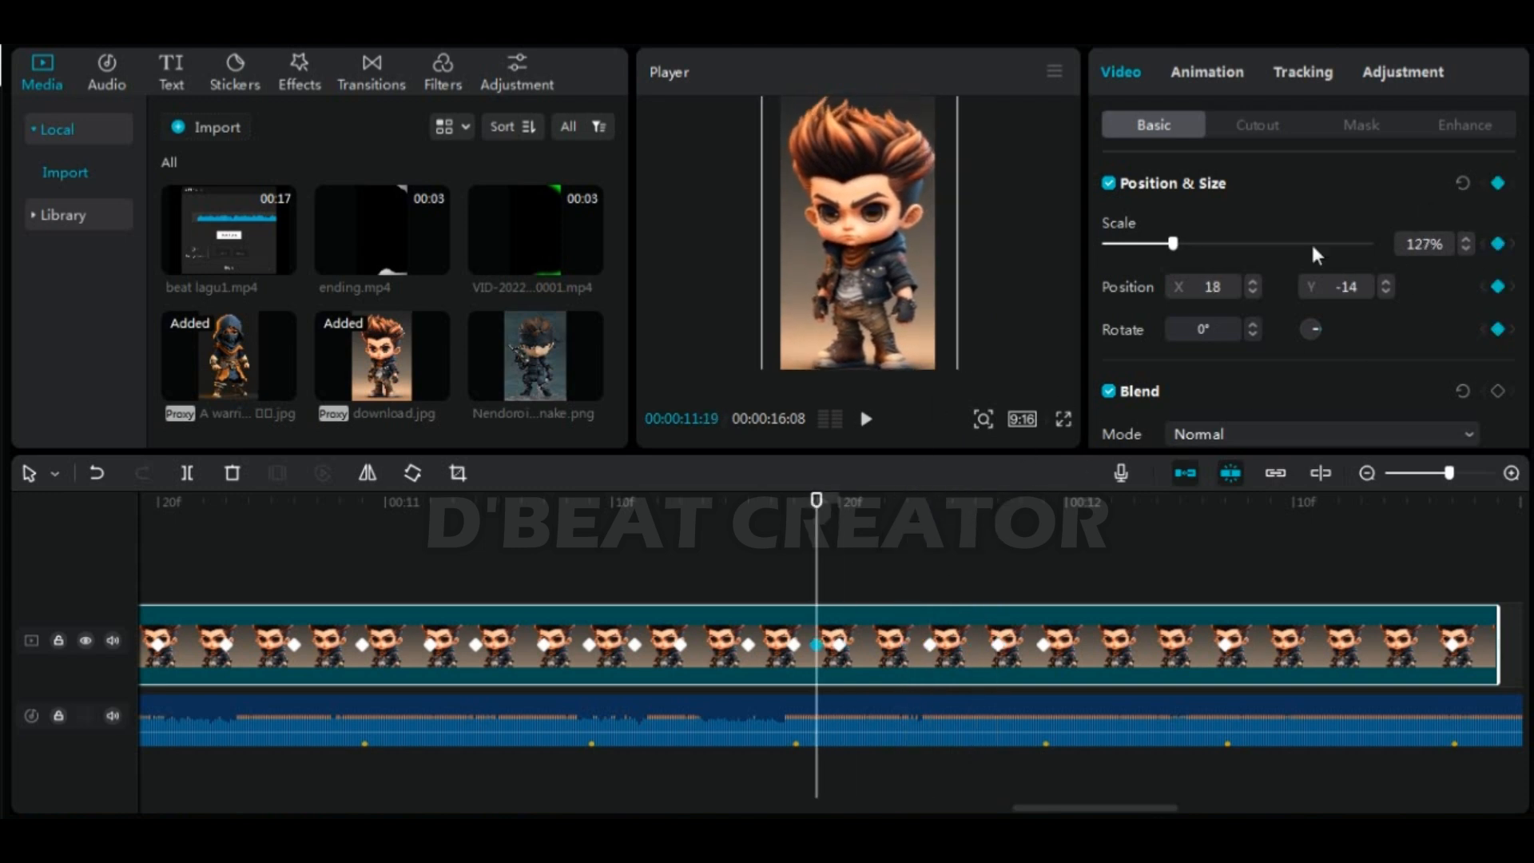
# Move the image to position X 189, Y -174 at 00:00:12:06 and add an in-between keyframe at 00:00:12:01
pyautogui.moveTo(1057, 808); pyautogui.dragTo(1104, 810)
pyautogui.click(741, 619)
pyautogui.press('Right')
pyautogui.press('Right')
pyautogui.press('Right')
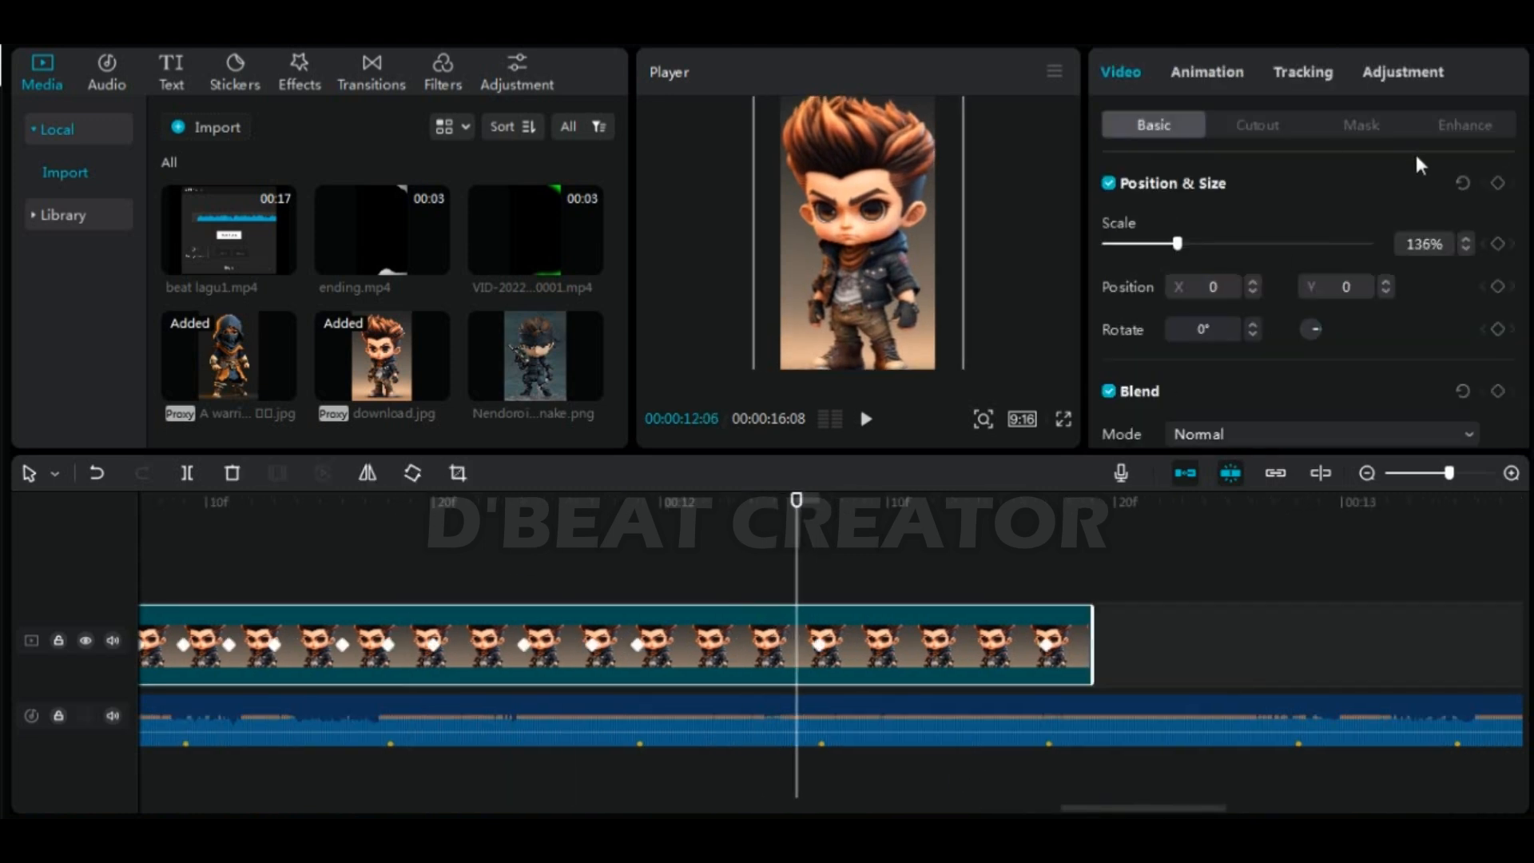
pyautogui.moveTo(877, 284); pyautogui.dragTo(891, 297)
pyautogui.moveTo(802, 532)
pyautogui.mouseDown()
pyautogui.moveTo(687, 531)
pyautogui.moveTo(803, 540)
pyautogui.mouseUp()
pyautogui.click(1499, 183)
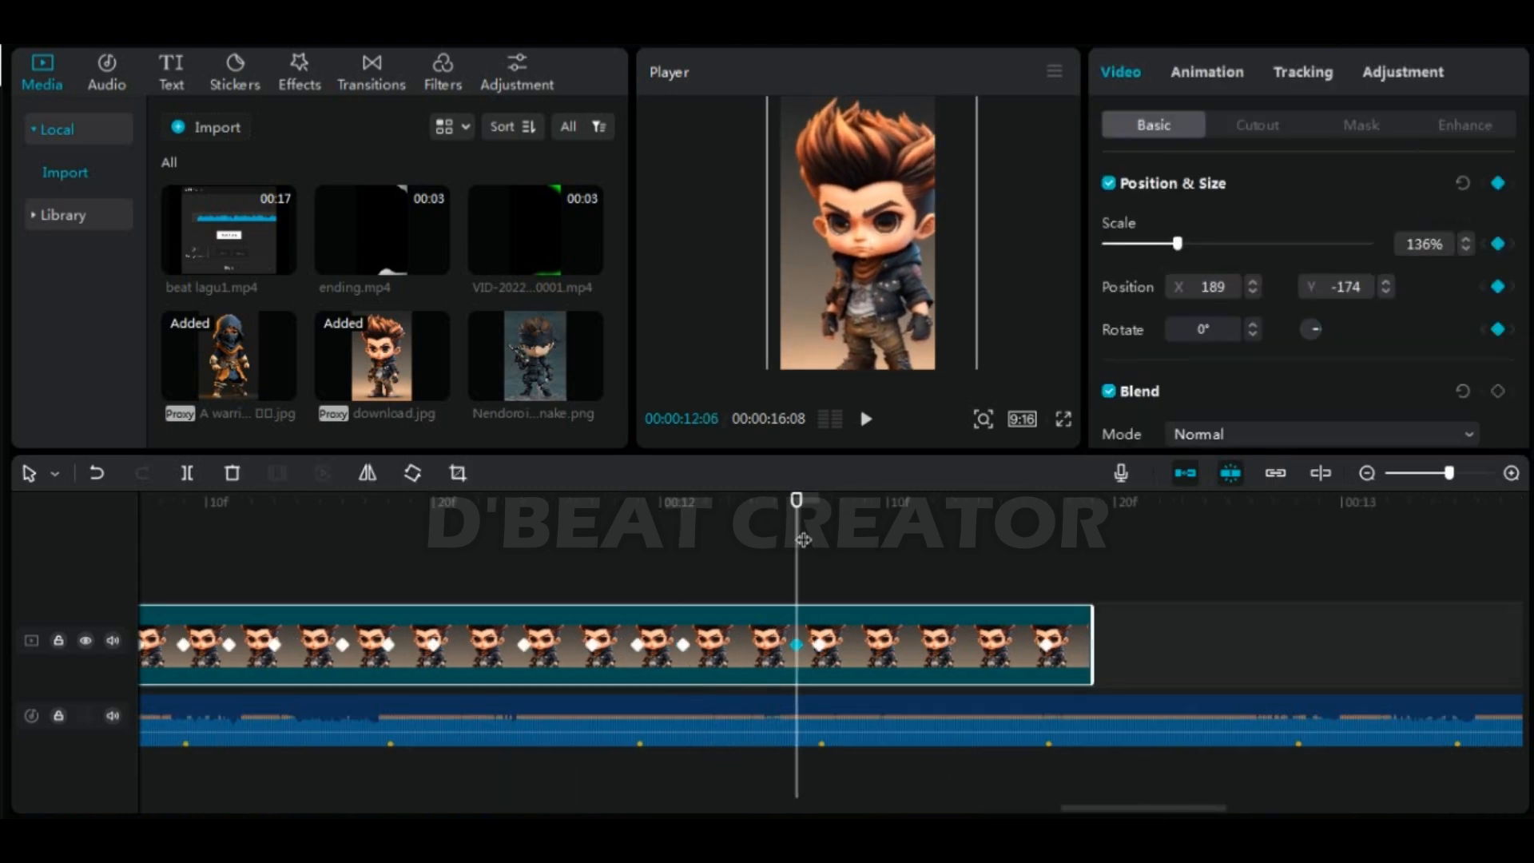
# Move the image to position X 158, Y 0 at 00:00:12:06, add a keyframe at 00:00:12:03, and shift the image up again
pyautogui.moveTo(873, 294); pyautogui.dragTo(869, 270)
pyautogui.moveTo(799, 527)
pyautogui.mouseDown()
pyautogui.moveTo(731, 528)
pyautogui.moveTo(799, 528)
pyautogui.mouseUp()
pyautogui.click(1499, 183)
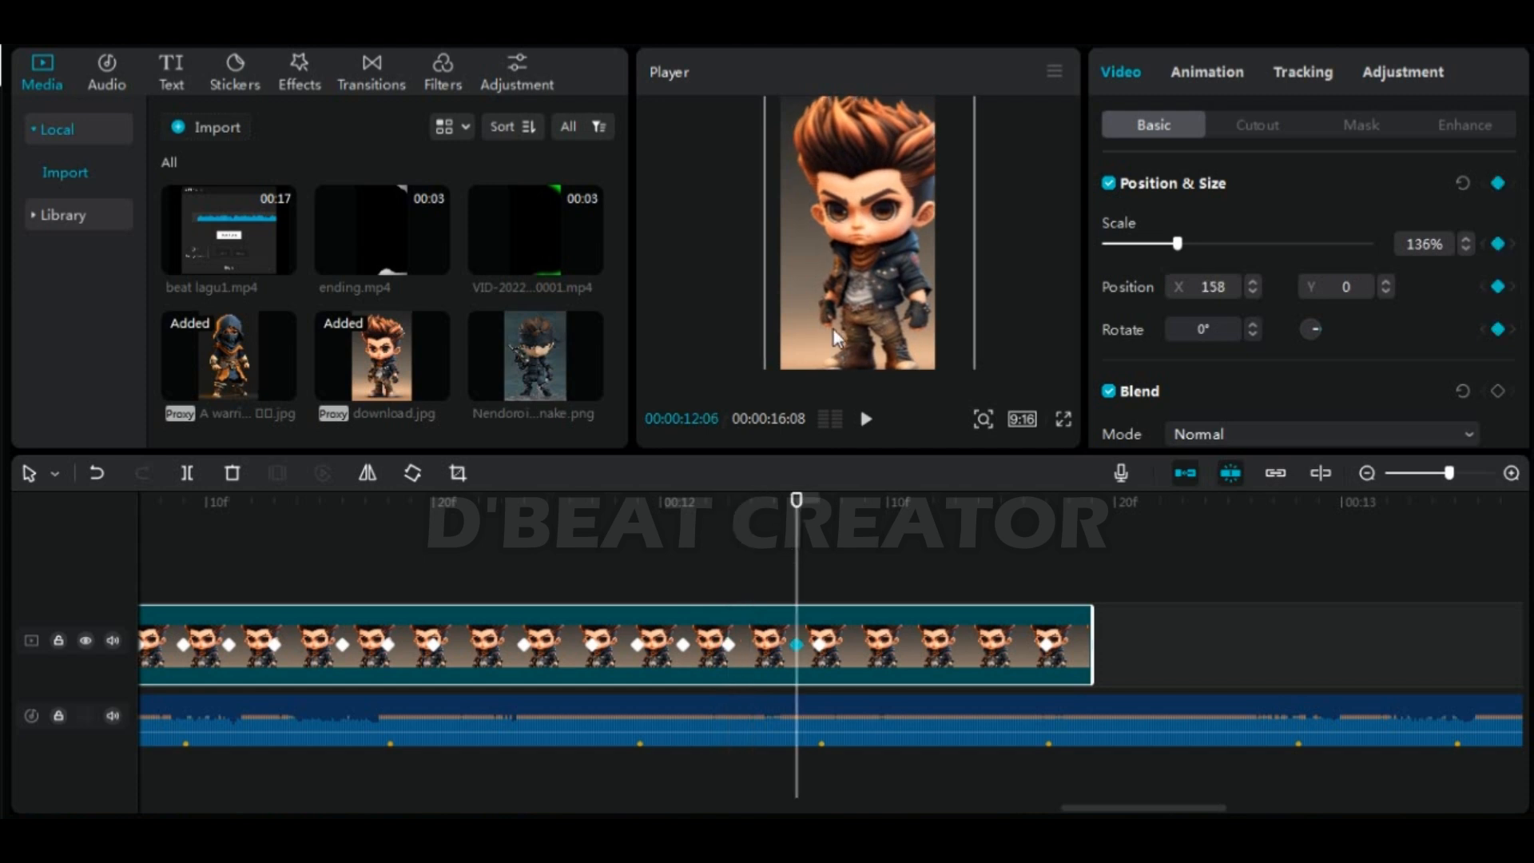
pyautogui.moveTo(858, 320); pyautogui.dragTo(856, 278)
pyautogui.click(1499, 183)
# Re-create the in-between keyframes before the 00:00:12:07 beat, clearing their helpers, and add a keyframe at 00:00:12:15
pyautogui.moveTo(798, 520); pyautogui.dragTo(1002, 593)
pyautogui.click(1499, 184)
pyautogui.click(1499, 185)
pyautogui.click(1498, 183)
pyautogui.click(1499, 185)
pyautogui.click(1498, 185)
pyautogui.click(1499, 184)
pyautogui.click(1498, 184)
pyautogui.click(1499, 184)
pyautogui.click(1498, 185)
pyautogui.click(1498, 184)
pyautogui.click(1498, 184)
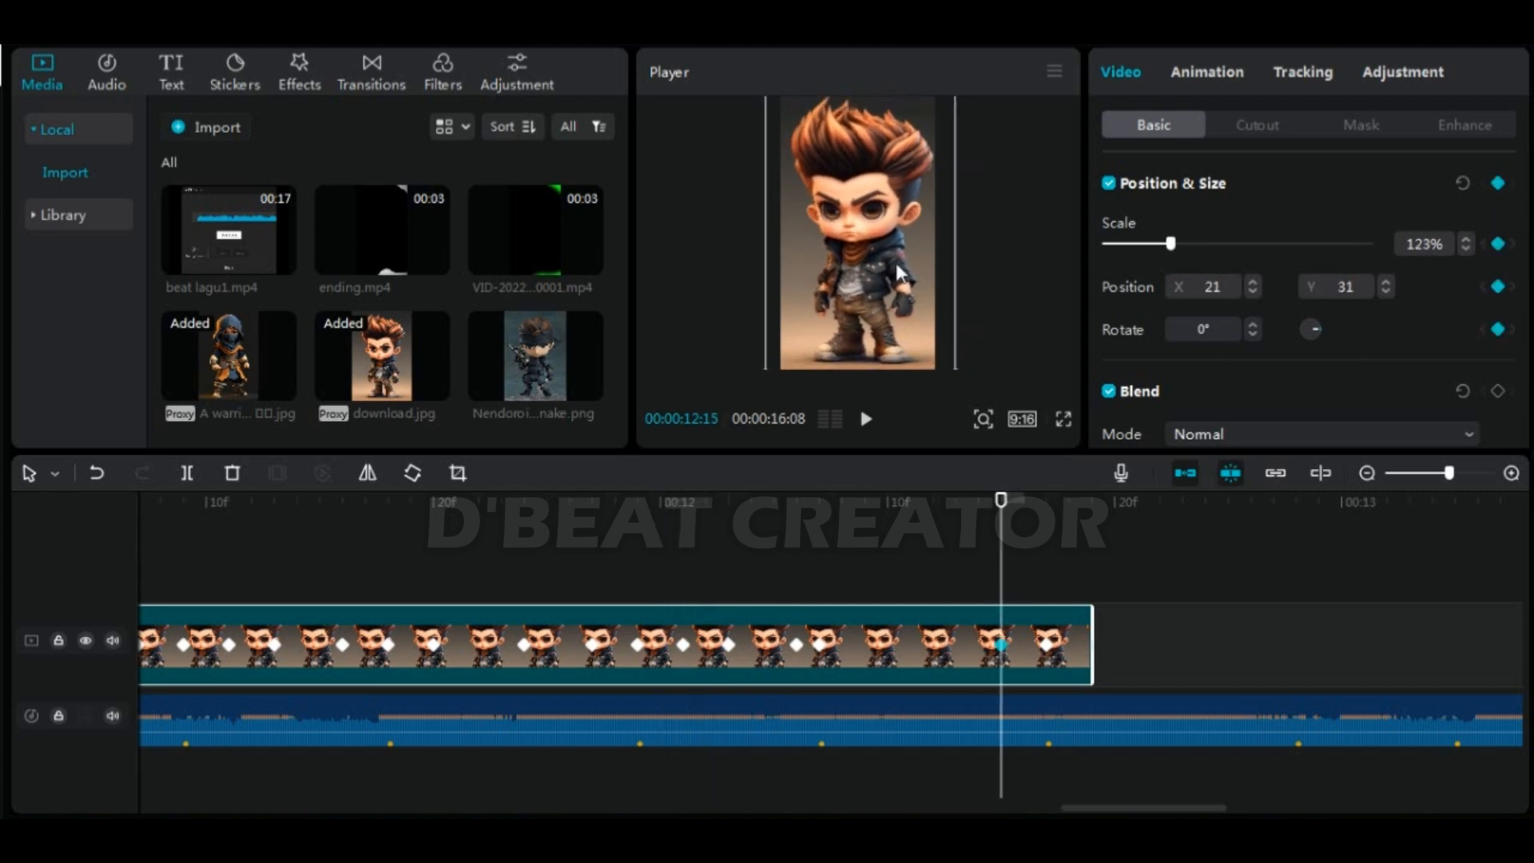
# Shift the image in stages to position X 155, Y 84 at 00:00:12:15, adding in-between keyframes at 00:00:12:09 and 00:00:12:12
pyautogui.moveTo(928, 326); pyautogui.dragTo(937, 335)
pyautogui.moveTo(1001, 516)
pyautogui.mouseDown()
pyautogui.moveTo(865, 520)
pyautogui.moveTo(922, 505)
pyautogui.moveTo(1002, 515)
pyautogui.mouseUp()
pyautogui.click(1498, 183)
pyautogui.moveTo(897, 283); pyautogui.dragTo(899, 277)
pyautogui.moveTo(1001, 519)
pyautogui.mouseDown()
pyautogui.moveTo(934, 523)
pyautogui.moveTo(1001, 515)
pyautogui.mouseUp()
pyautogui.click(1498, 184)
pyautogui.moveTo(890, 301); pyautogui.dragTo(888, 291)
pyautogui.moveTo(1001, 516); pyautogui.dragTo(987, 521)
# Re-create the 00:00:12:15 keyframe with position X 155, Y 84 and delete the helper keyframe at 00:00:12:14
pyautogui.click(1011, 509)
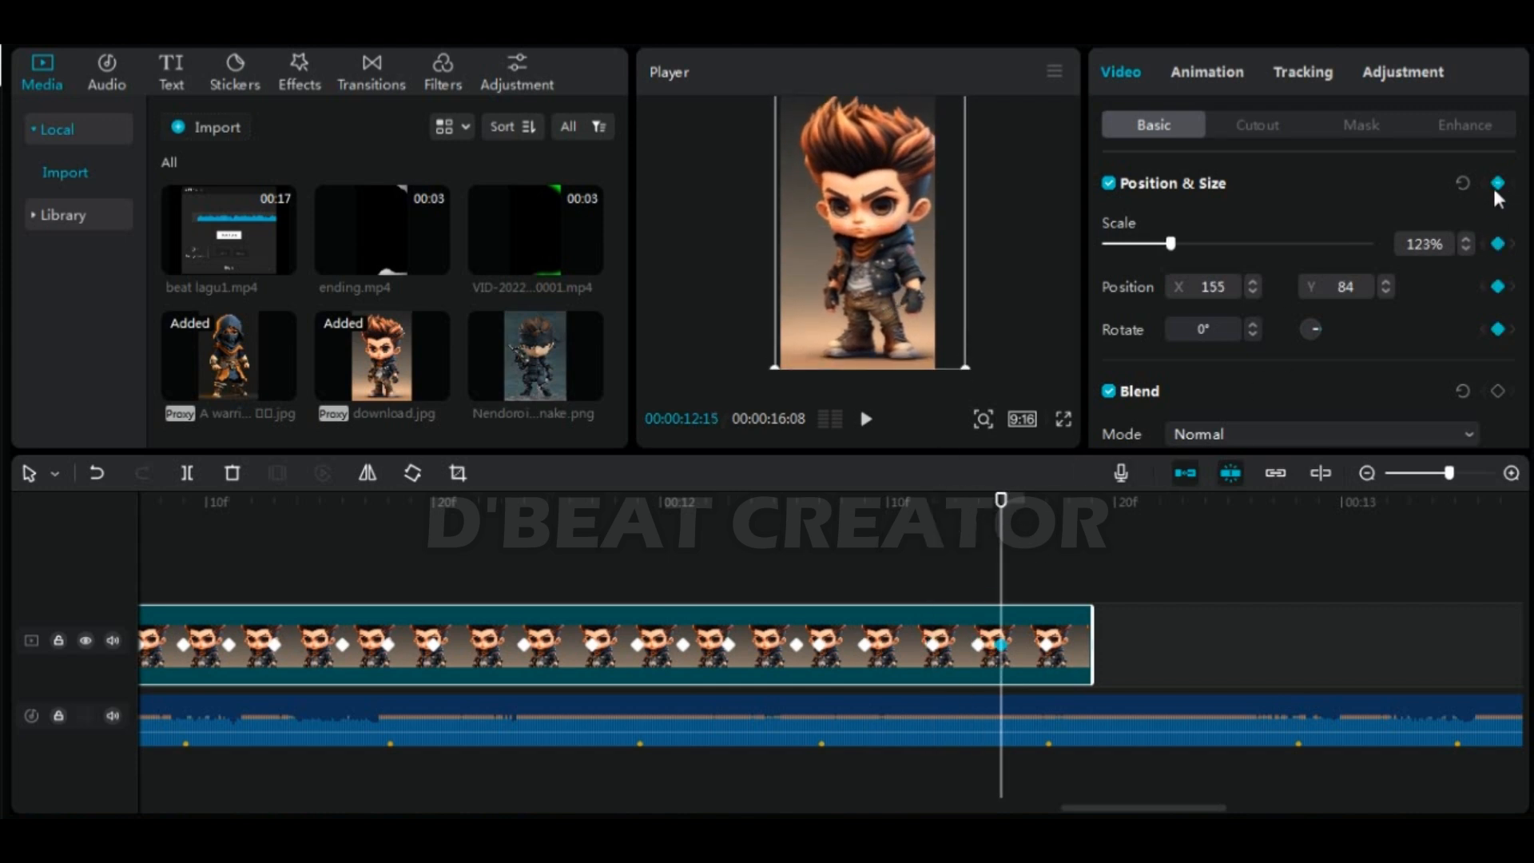
pyautogui.click(1498, 184)
pyautogui.click(1498, 184)
pyautogui.click(993, 509)
pyautogui.click(1498, 184)
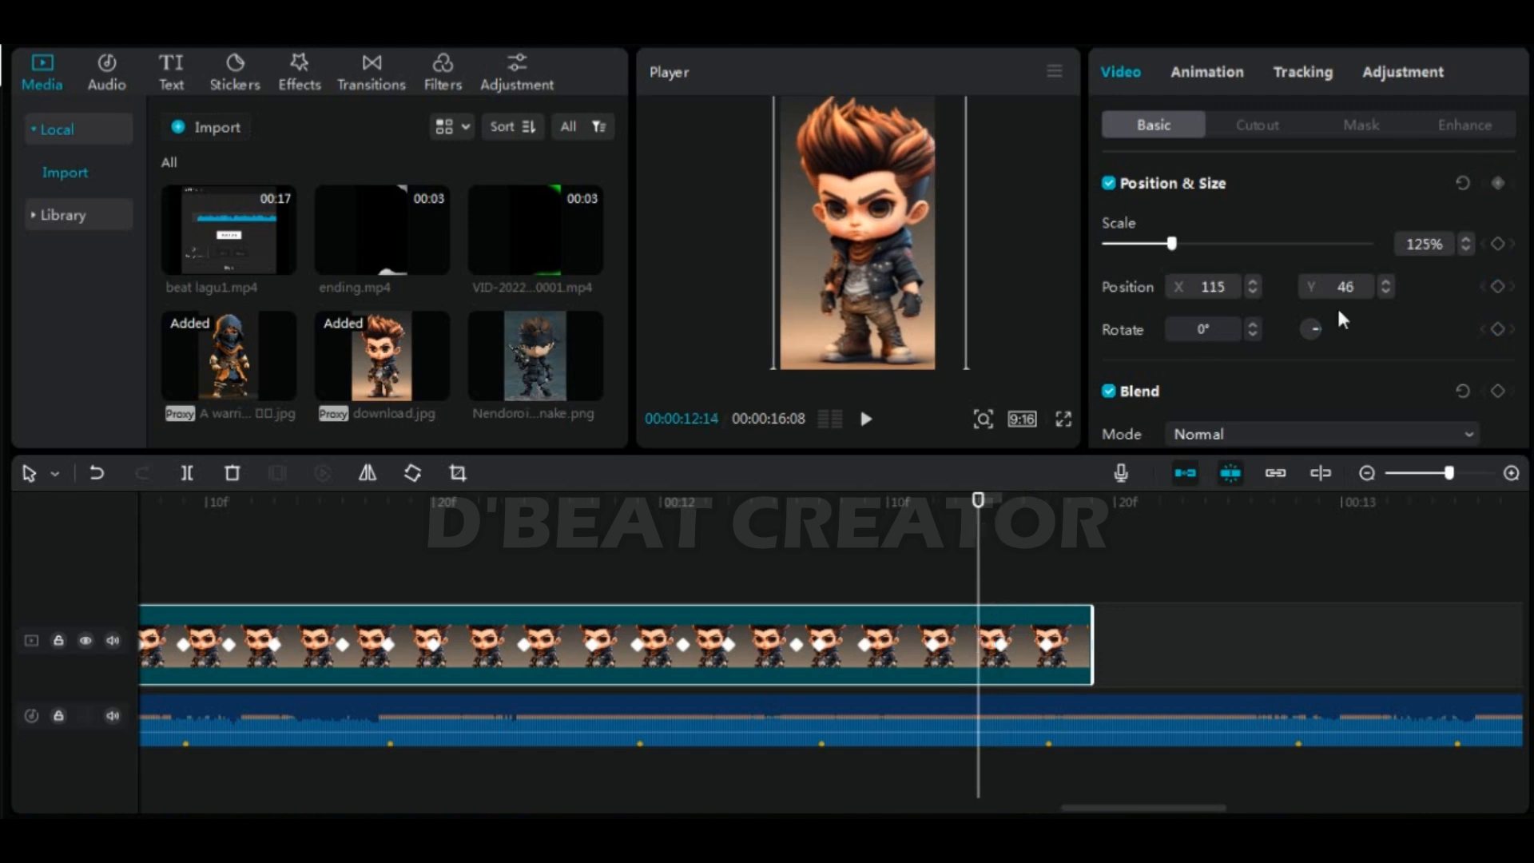
# Re-create the 00:00:12:12 keyframe with scale 128%, position X 128, Y 55 using a helper at 00:00:12:11, and delete the helper
pyautogui.press('Left')
pyautogui.press('Left')
pyautogui.press('Left')
pyautogui.click(1498, 184)
pyautogui.press('Right')
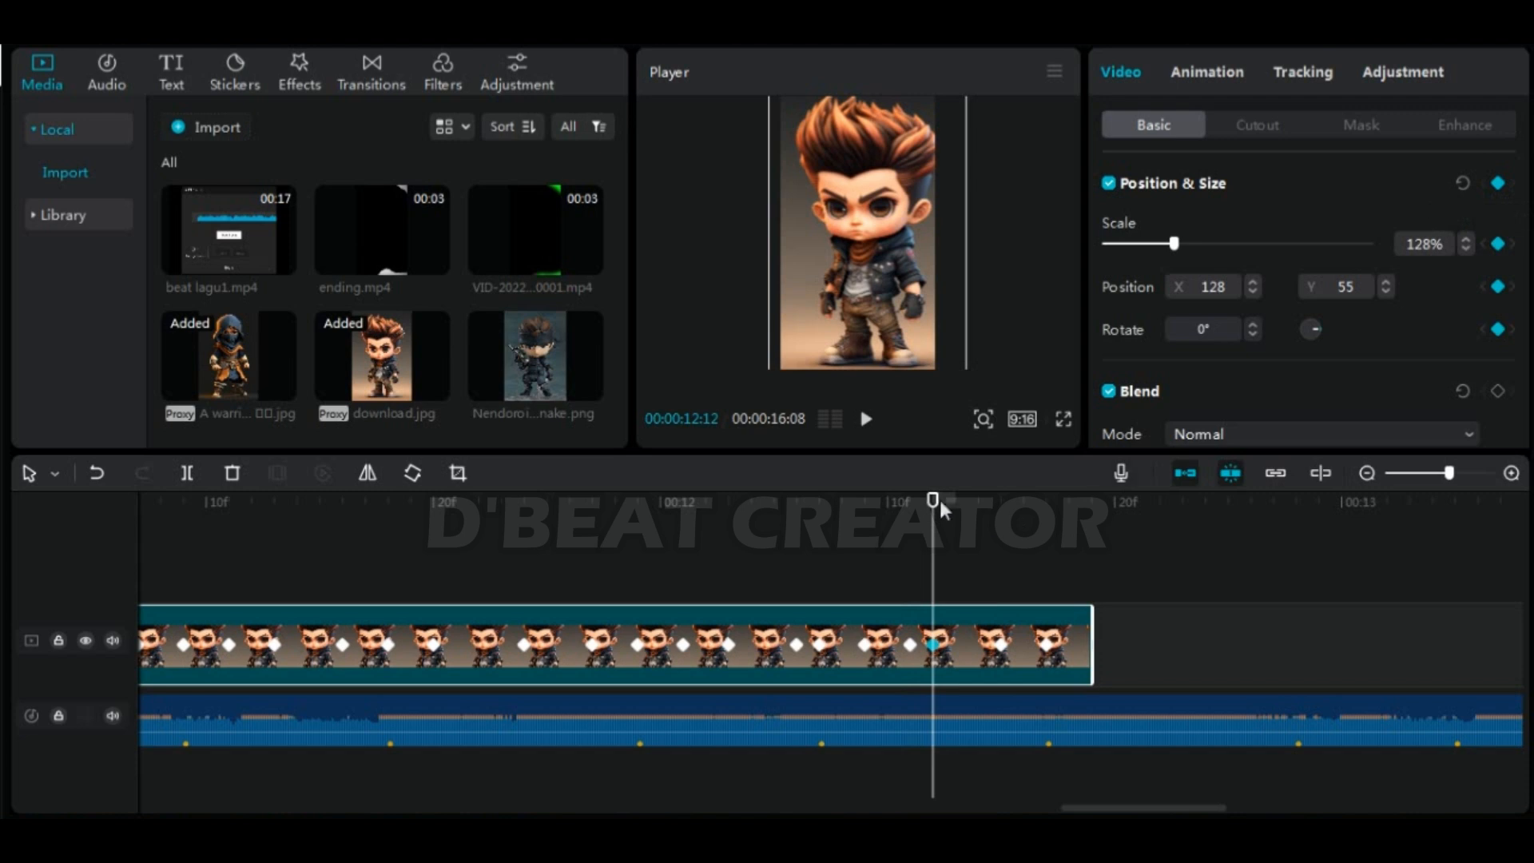
pyautogui.click(912, 511)
# Re-create the 00:00:12:09 keyframe with scale 134%, position X 123, Y 100 using a helper at 00:00:12:08, and delete the helper
pyautogui.press('Left')
pyautogui.press('Left')
pyautogui.press('Left')
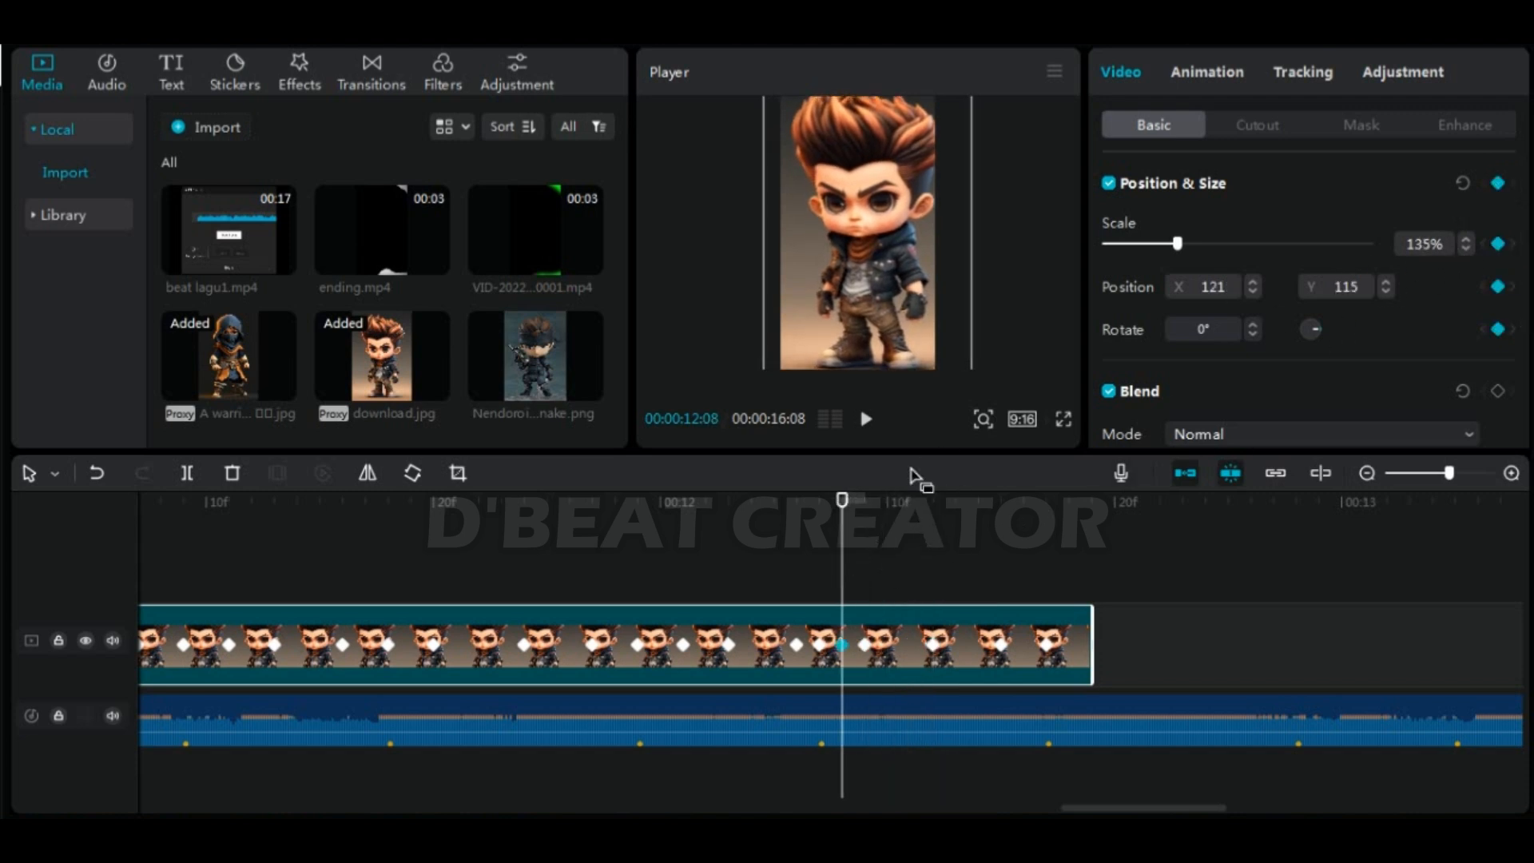
pyautogui.click(863, 504)
pyautogui.click(1498, 184)
pyautogui.click(1498, 186)
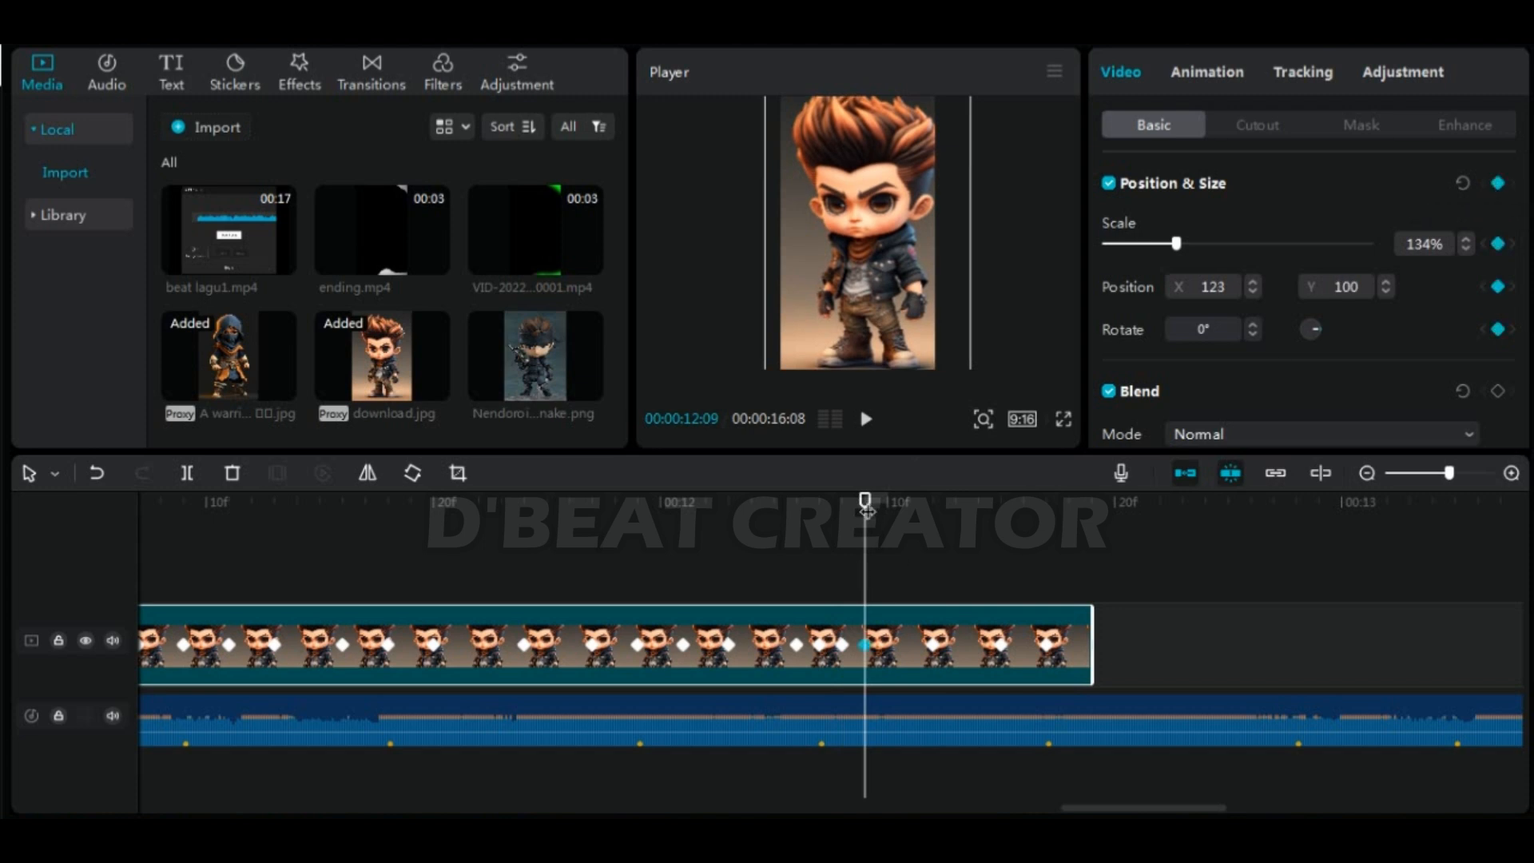
pyautogui.press('Left')
# Play back the fully keyframed download.jpg clip to its end to check the shake against the beats
pyautogui.scroll(-2, 842, 594)
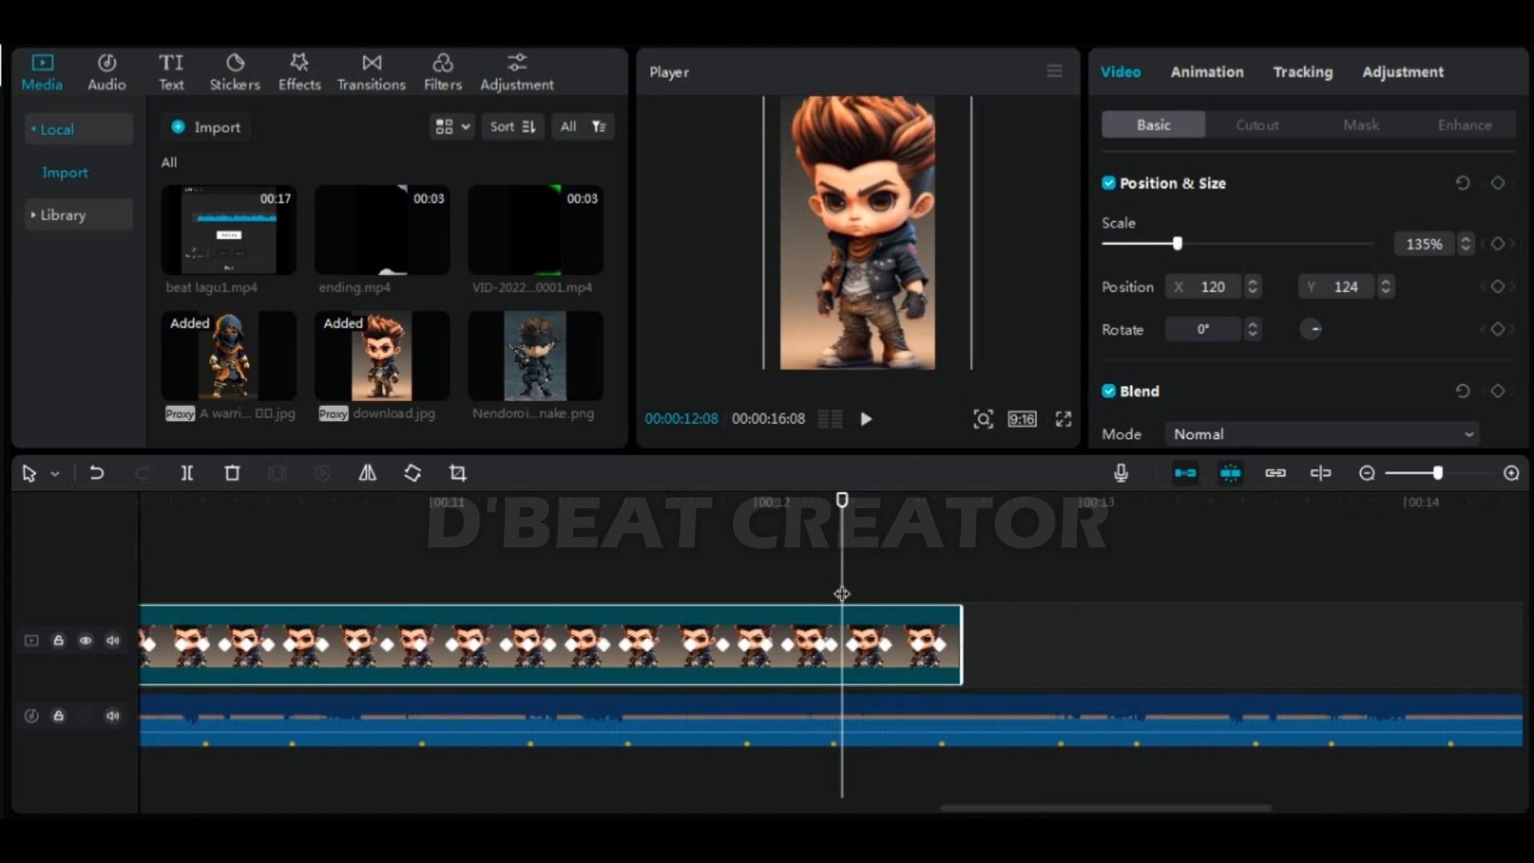
pyautogui.scroll(-2, 843, 593)
pyautogui.click(1038, 650)
pyautogui.click(871, 645)
pyautogui.moveTo(1040, 543); pyautogui.dragTo(537, 595)
pyautogui.press('space')
pyautogui.press('space')
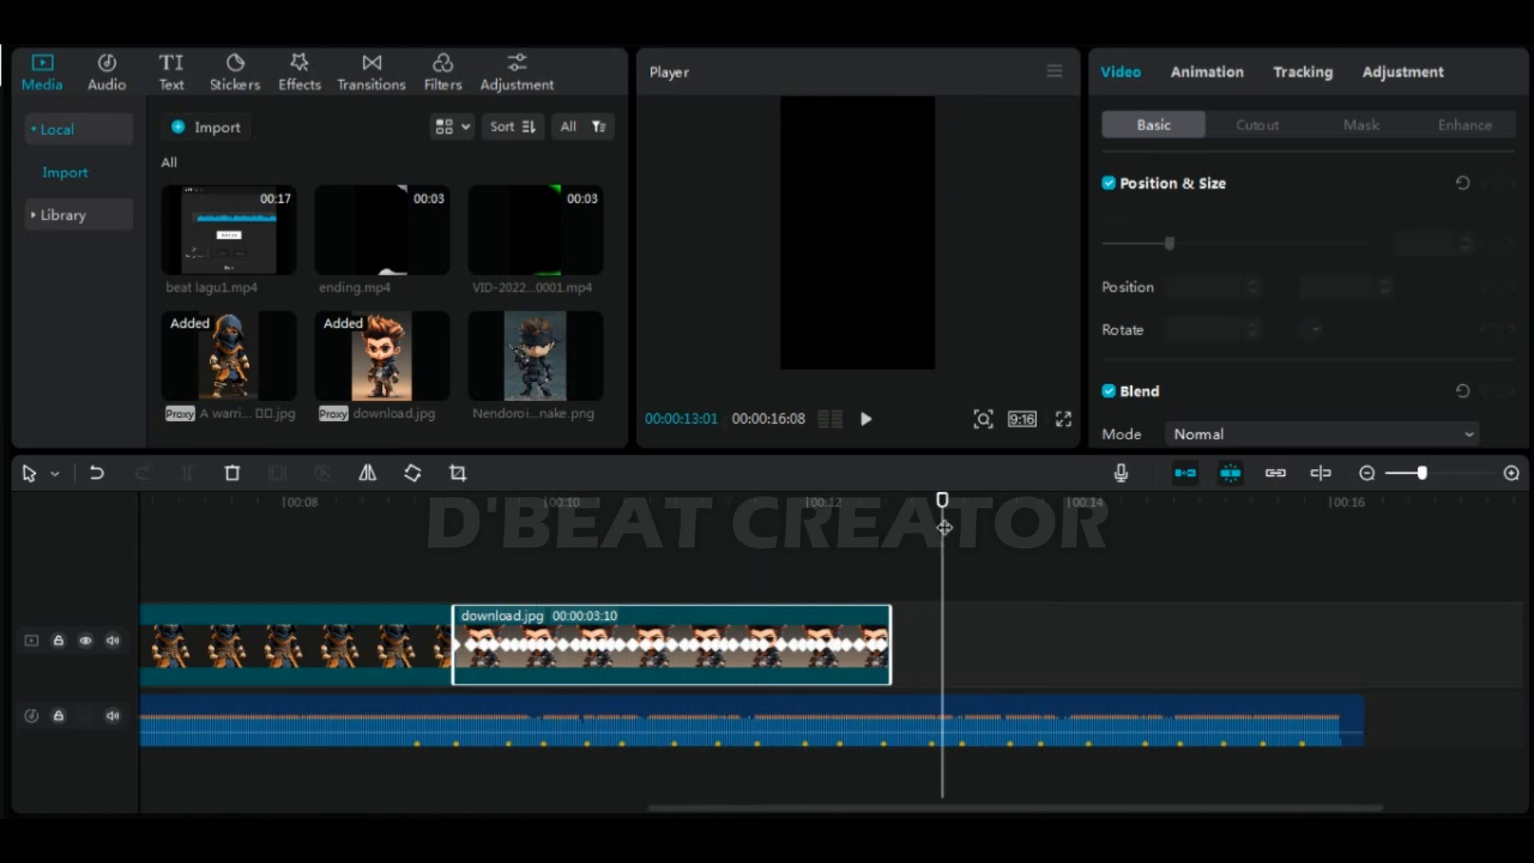
# Copy the keyframed download.jpg clip and paste the duplicate directly after it at 00:00:12:19
pyautogui.moveTo(945, 530); pyautogui.dragTo(803, 601)
pyautogui.rightClick(803, 601)
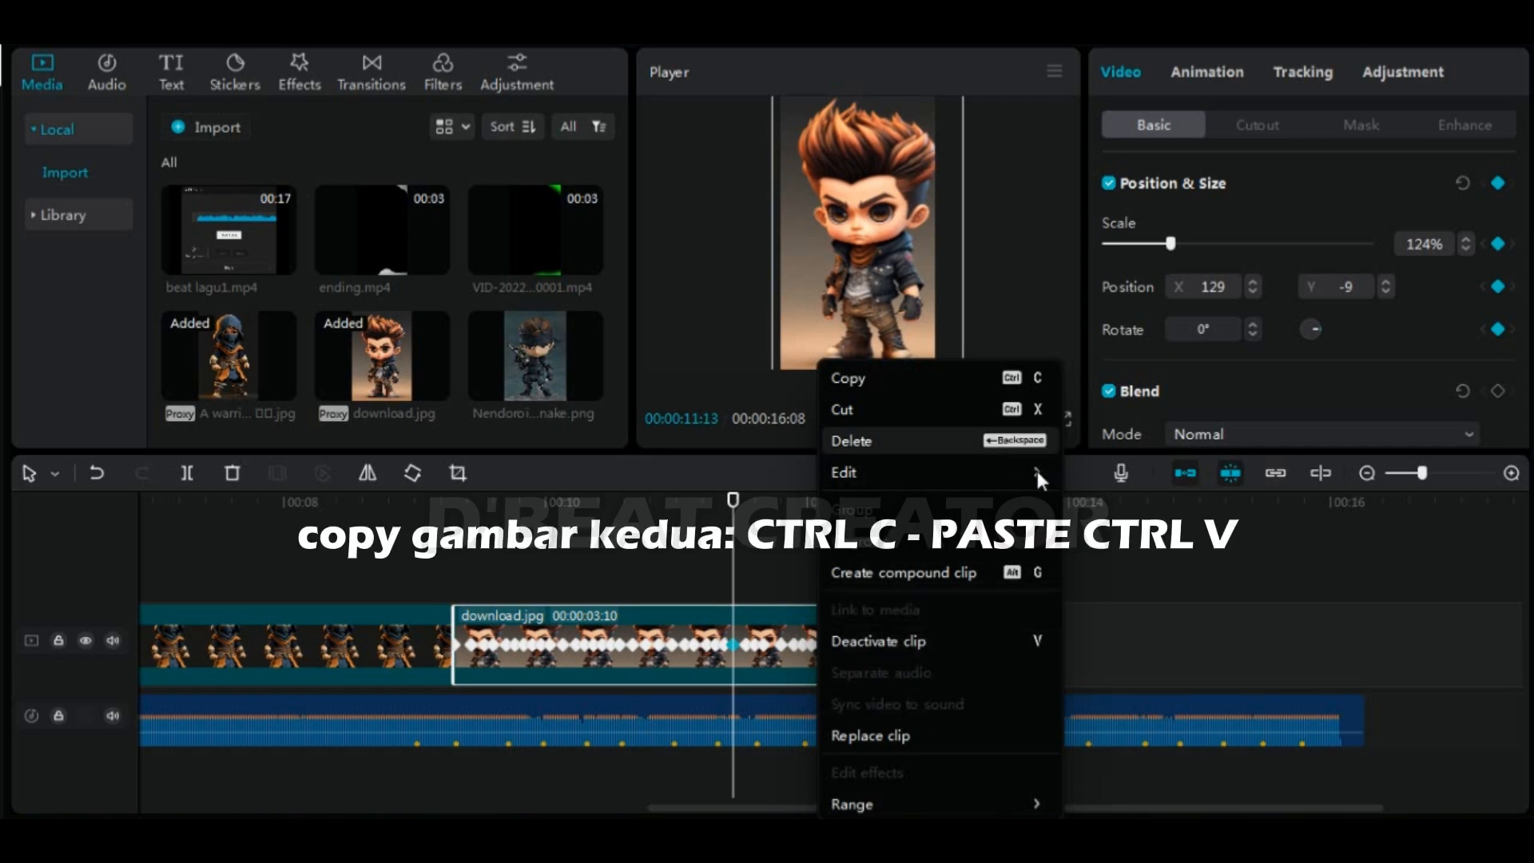
pyautogui.click(766, 527)
pyautogui.moveTo(732, 504); pyautogui.dragTo(889, 556)
pyautogui.hotkey('ctrl', 'c')
pyautogui.hotkey('ctrl', 'v')
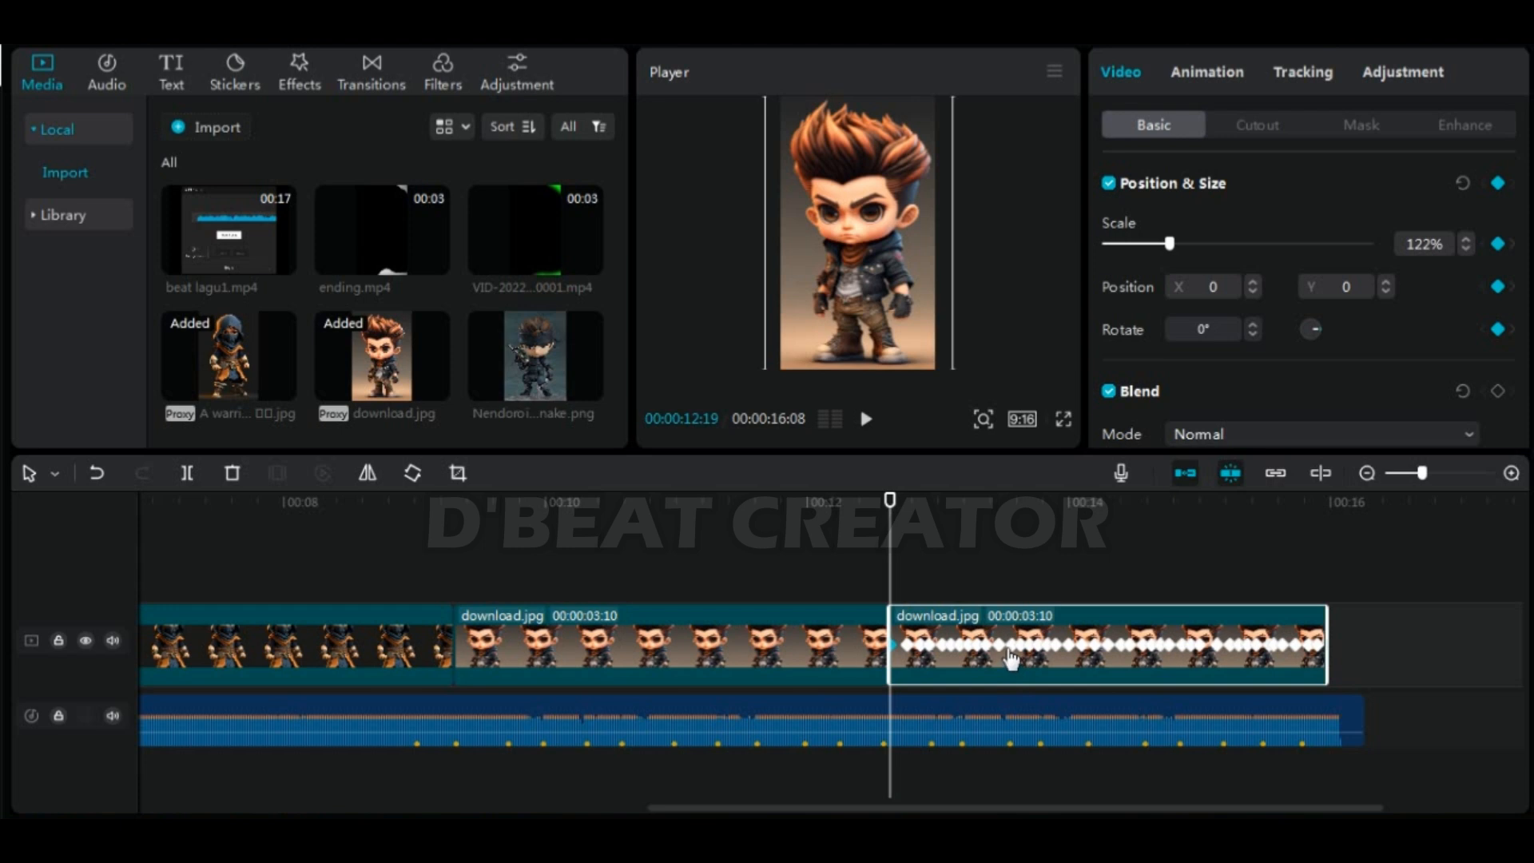
# Play back the pasted download.jpg copy, and the whole video from the start, to check the beat sync
pyautogui.moveTo(891, 524); pyautogui.dragTo(946, 552)
pyautogui.press('space')
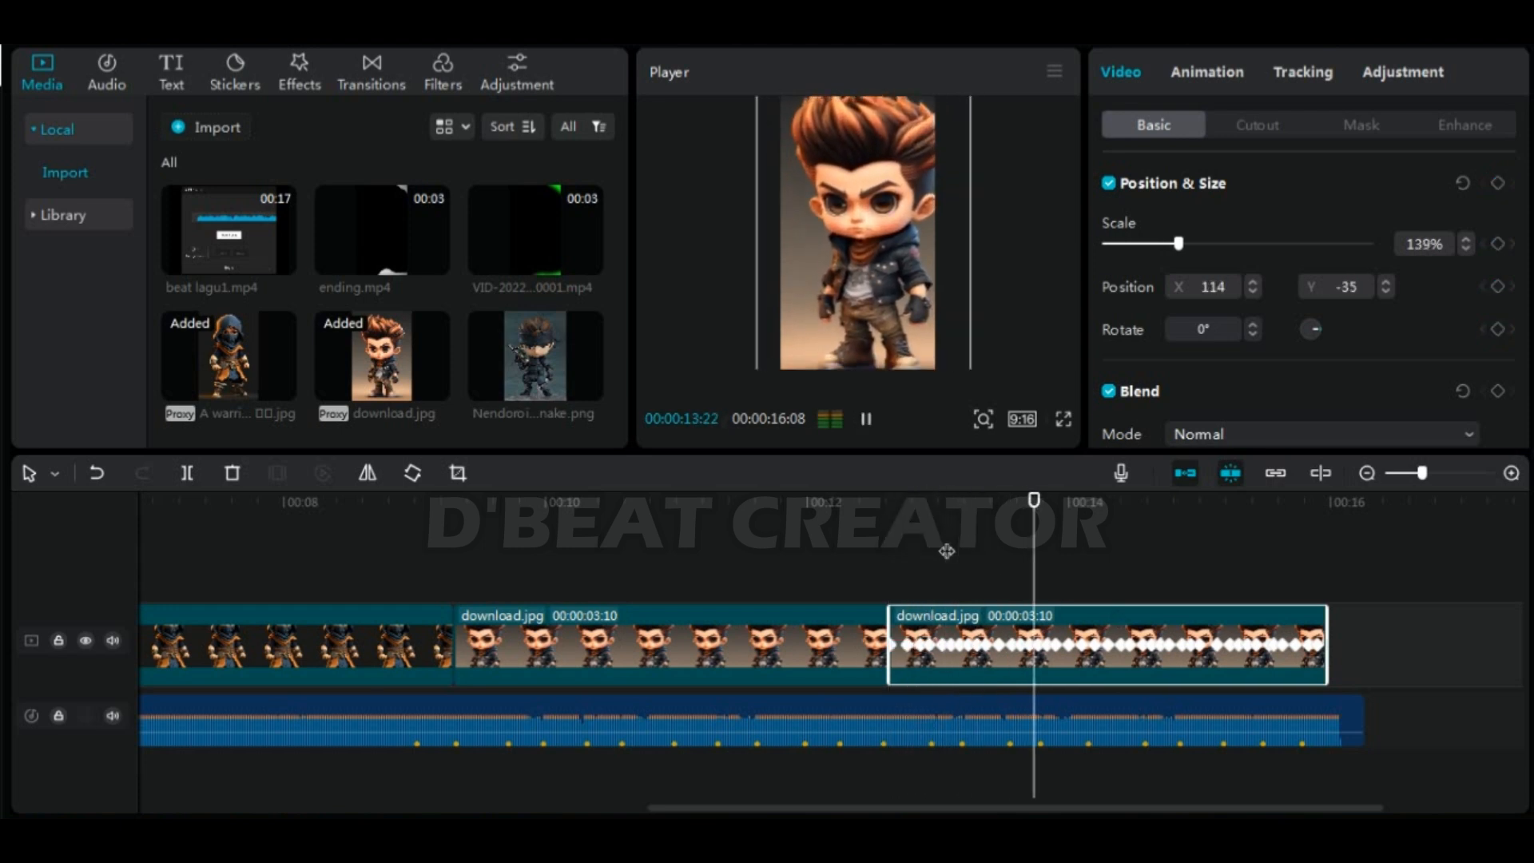
pyautogui.moveTo(1361, 506); pyautogui.dragTo(6, 587)
pyautogui.scroll(-3, 492, 662)
pyautogui.press('space')
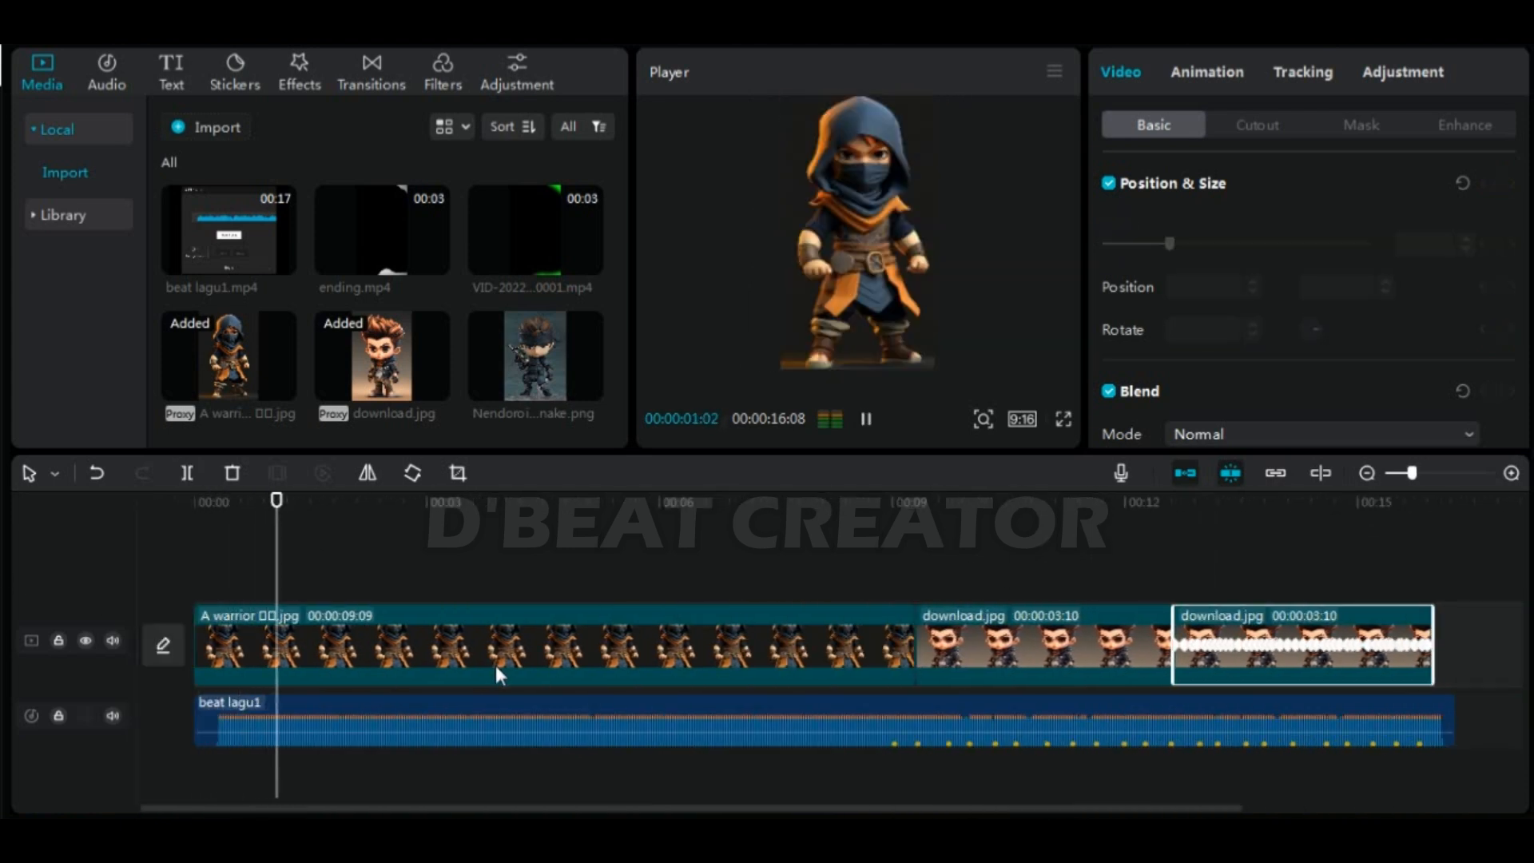
pyautogui.scroll(-1, 495, 665)
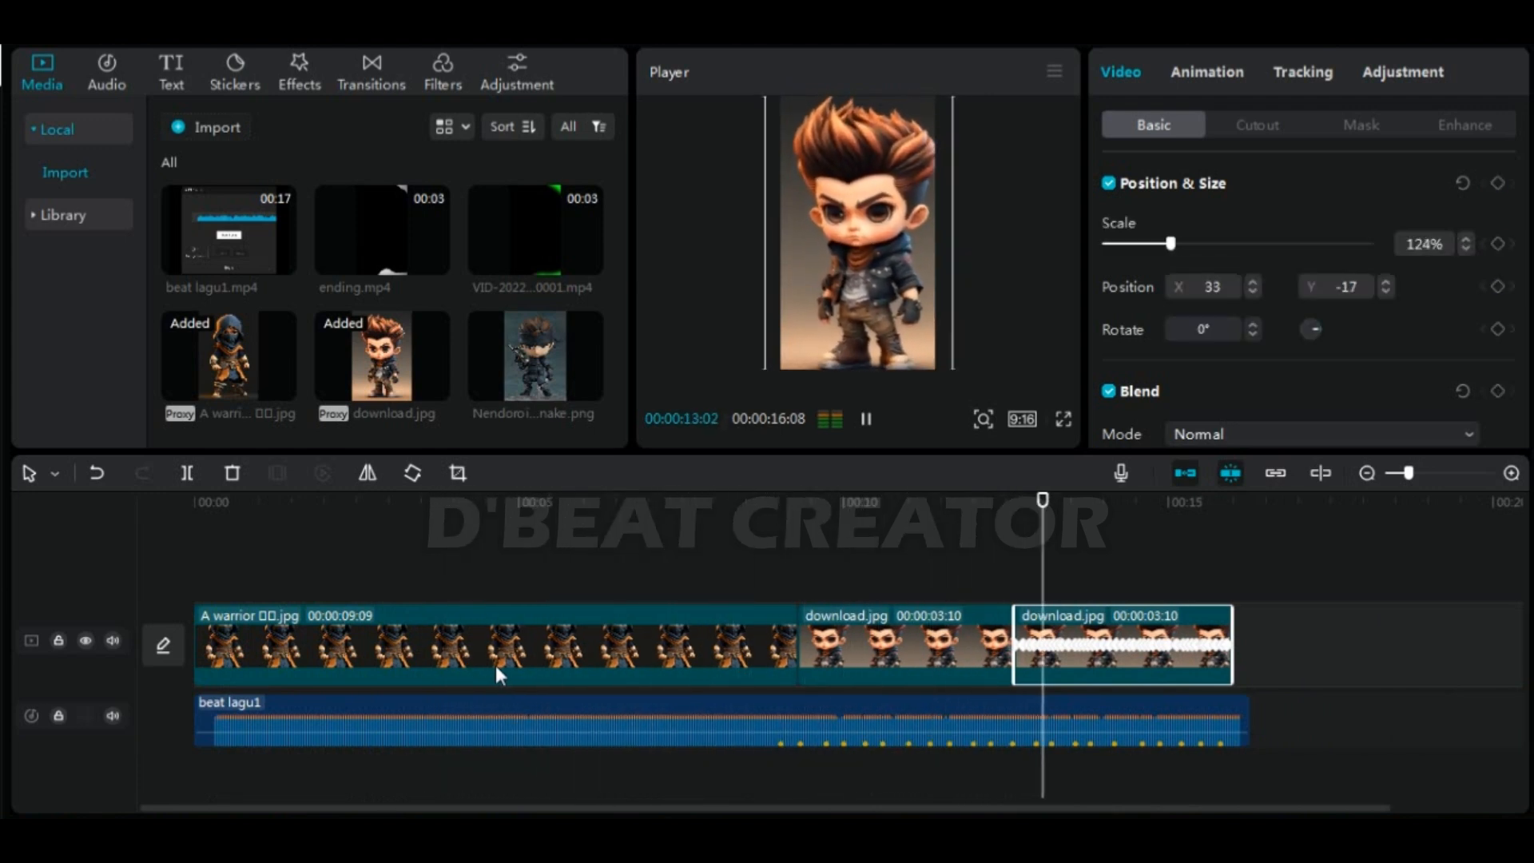
pyautogui.press('space')
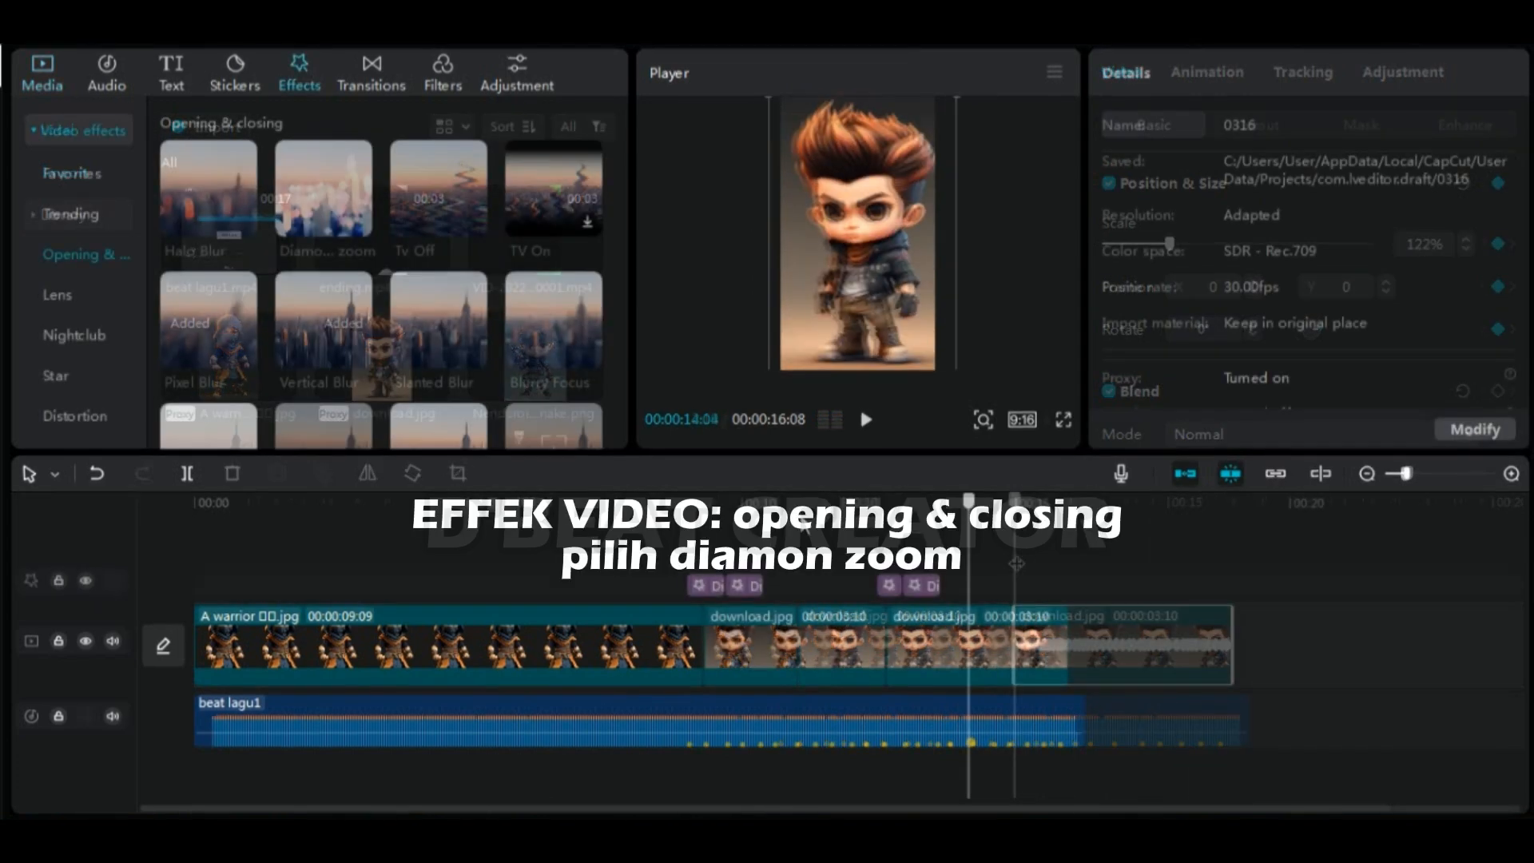
# Select the first Diamond zoom effect to view its settings, and play back the sequence with the effects from just before 00:00:09:09
pyautogui.click(708, 584)
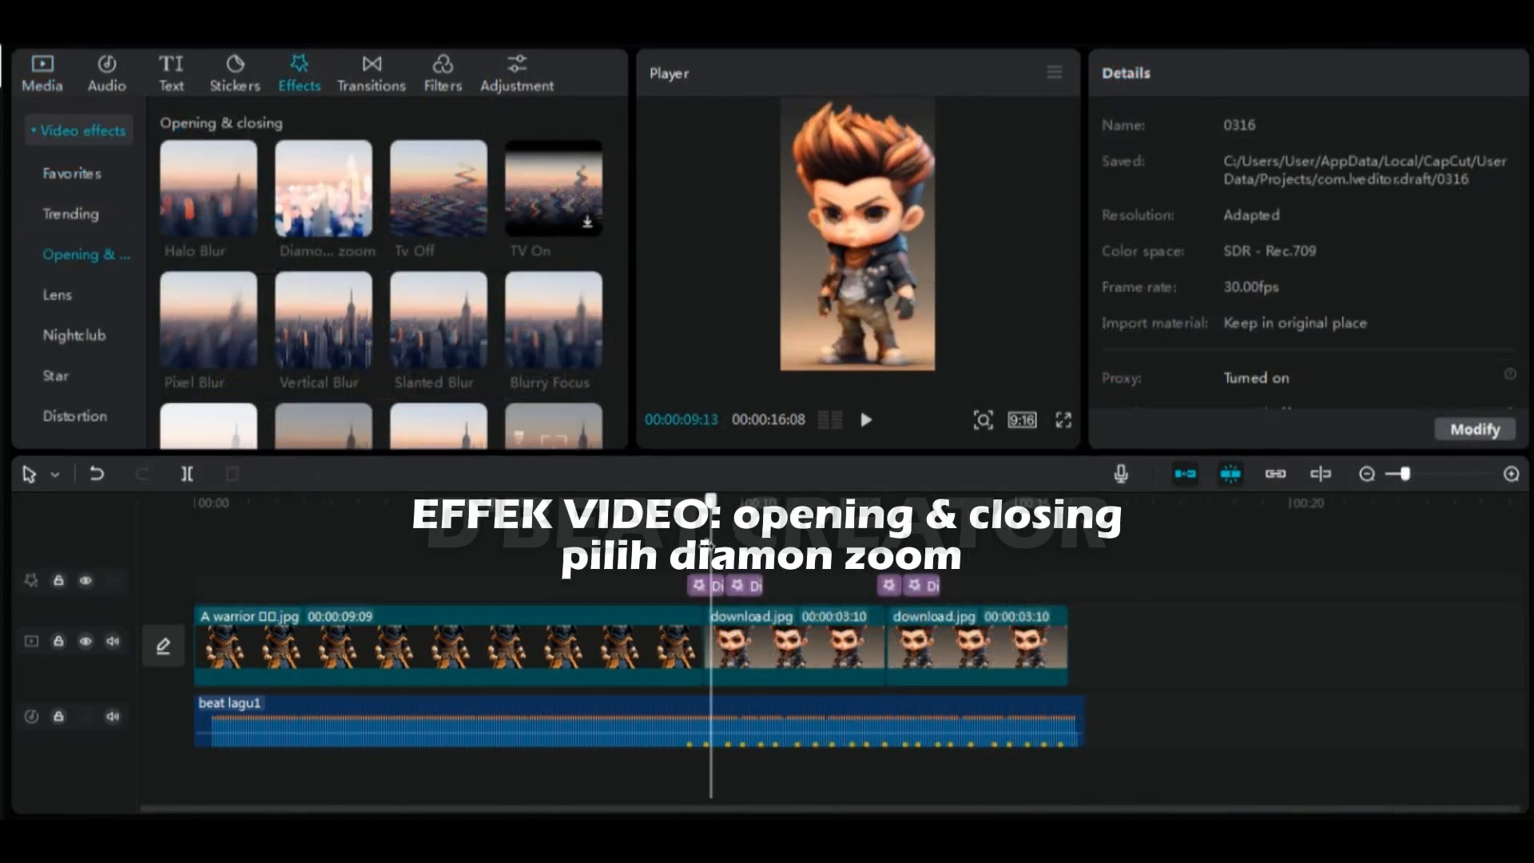
pyautogui.click(708, 583)
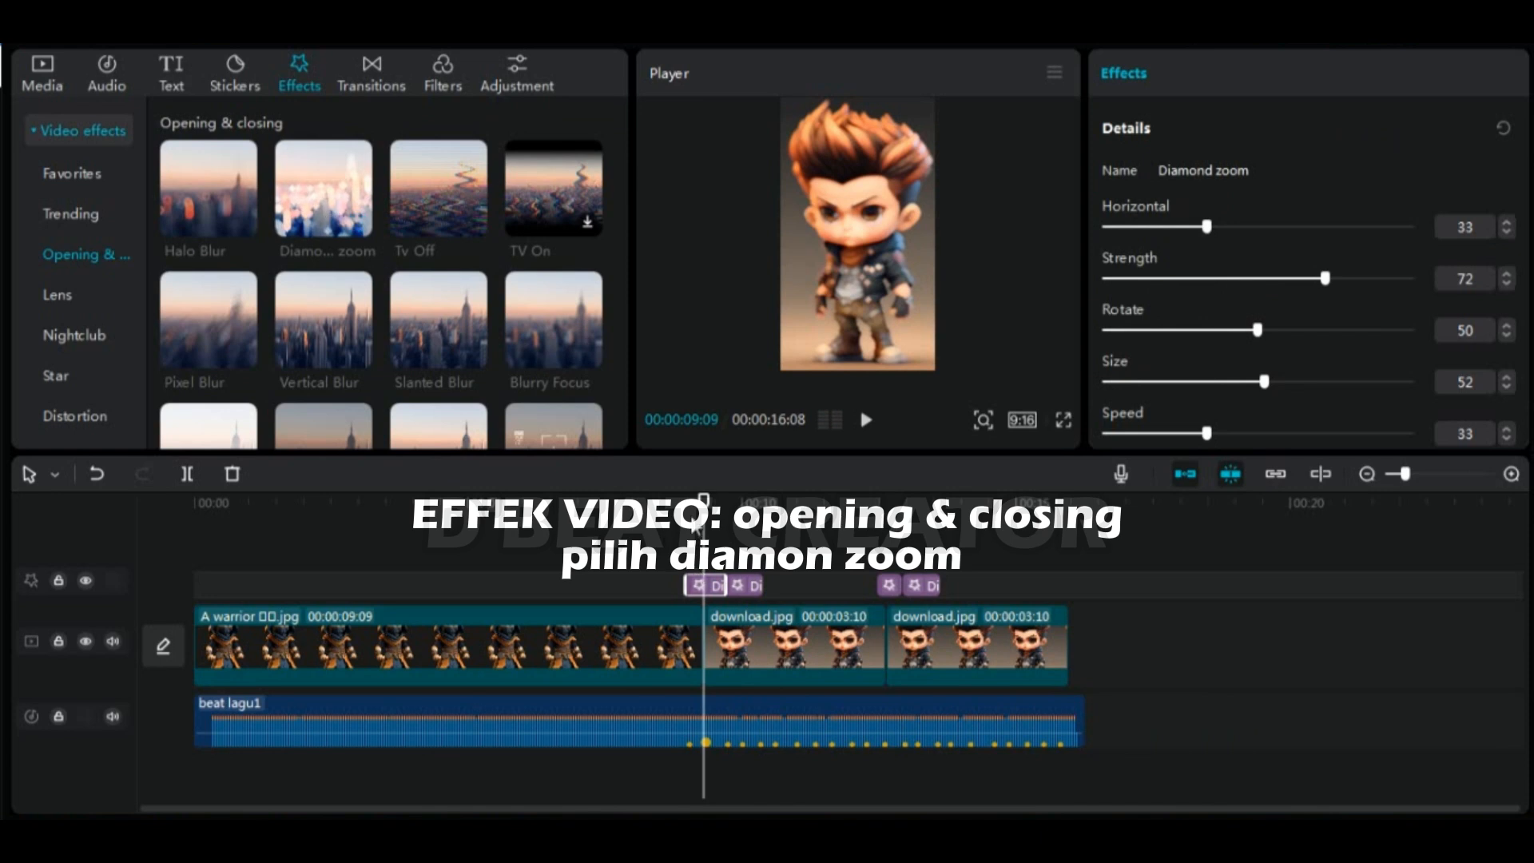
pyautogui.moveTo(704, 501); pyautogui.dragTo(687, 500)
pyautogui.press('space')
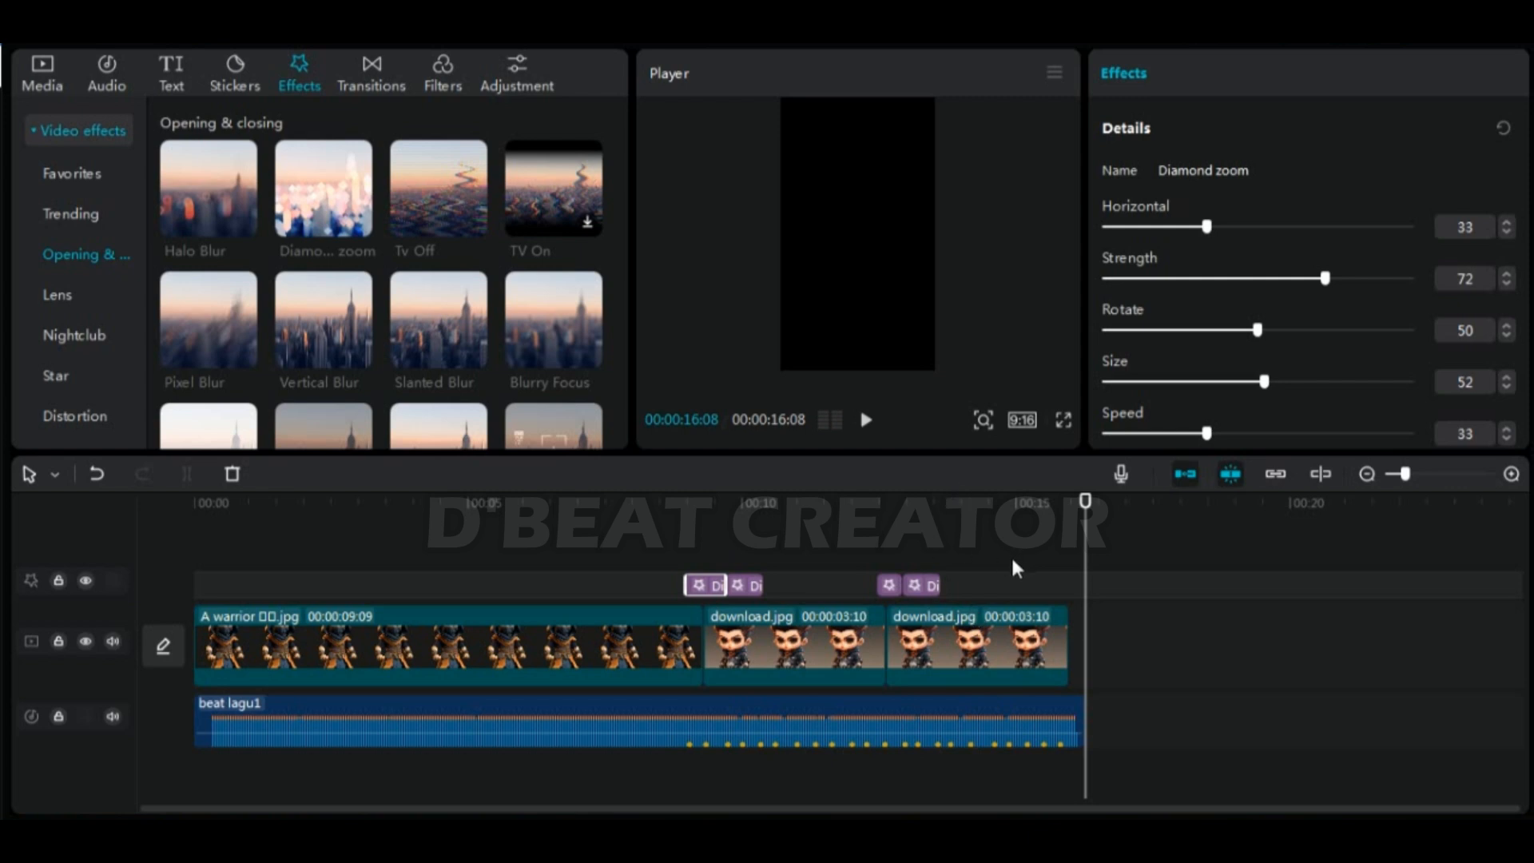
pyautogui.moveTo(1086, 512); pyautogui.dragTo(993, 555)
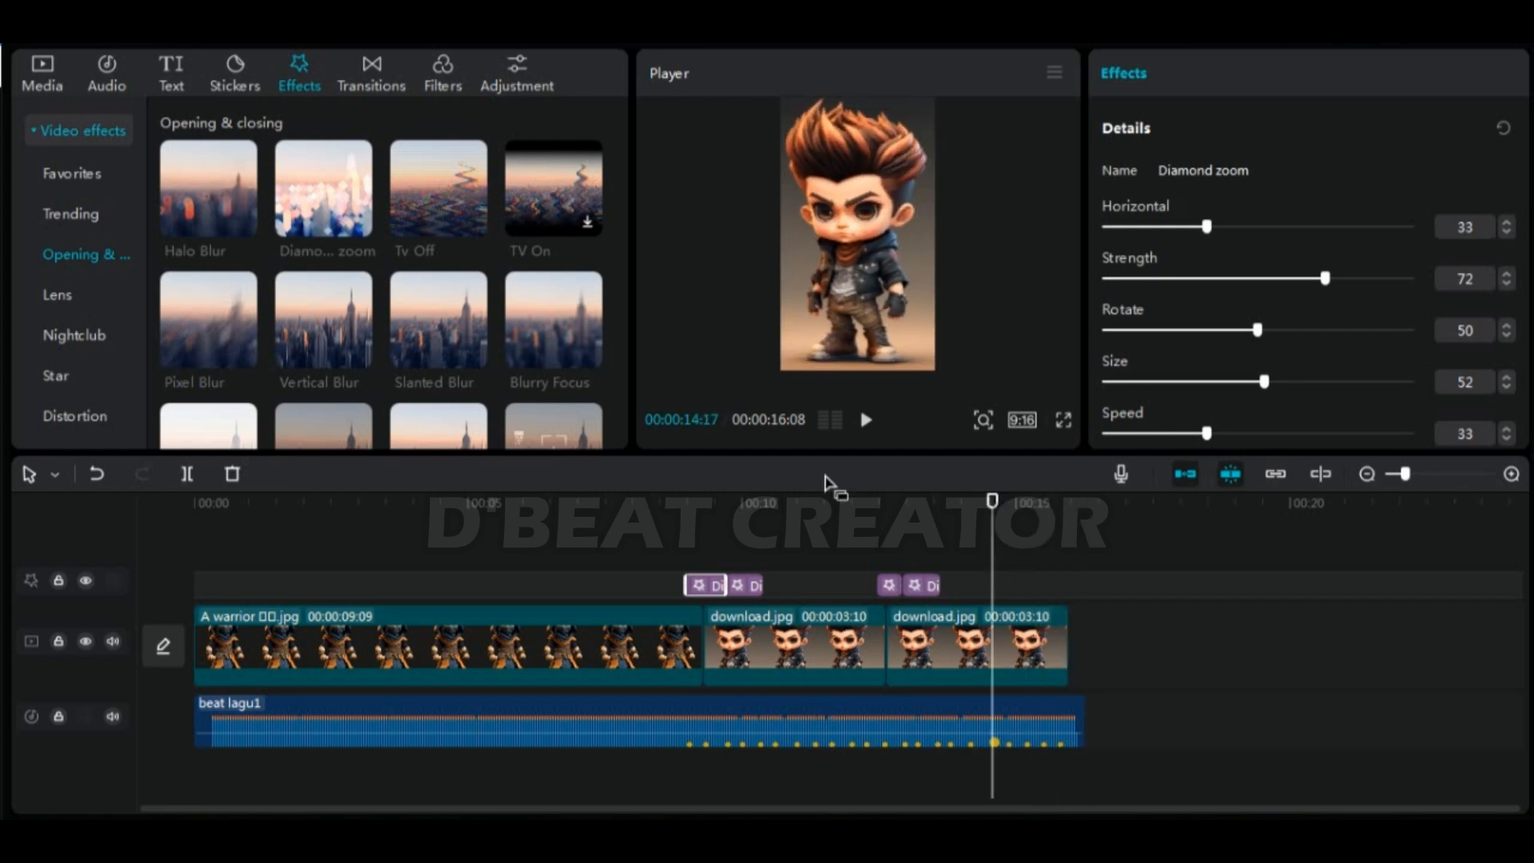
# Add the Mirror lens effect at 00:00:14:17 and trim it to a short clip ending before the next beat marker
pyautogui.click(59, 295)
pyautogui.scroll(-3, 510, 350)
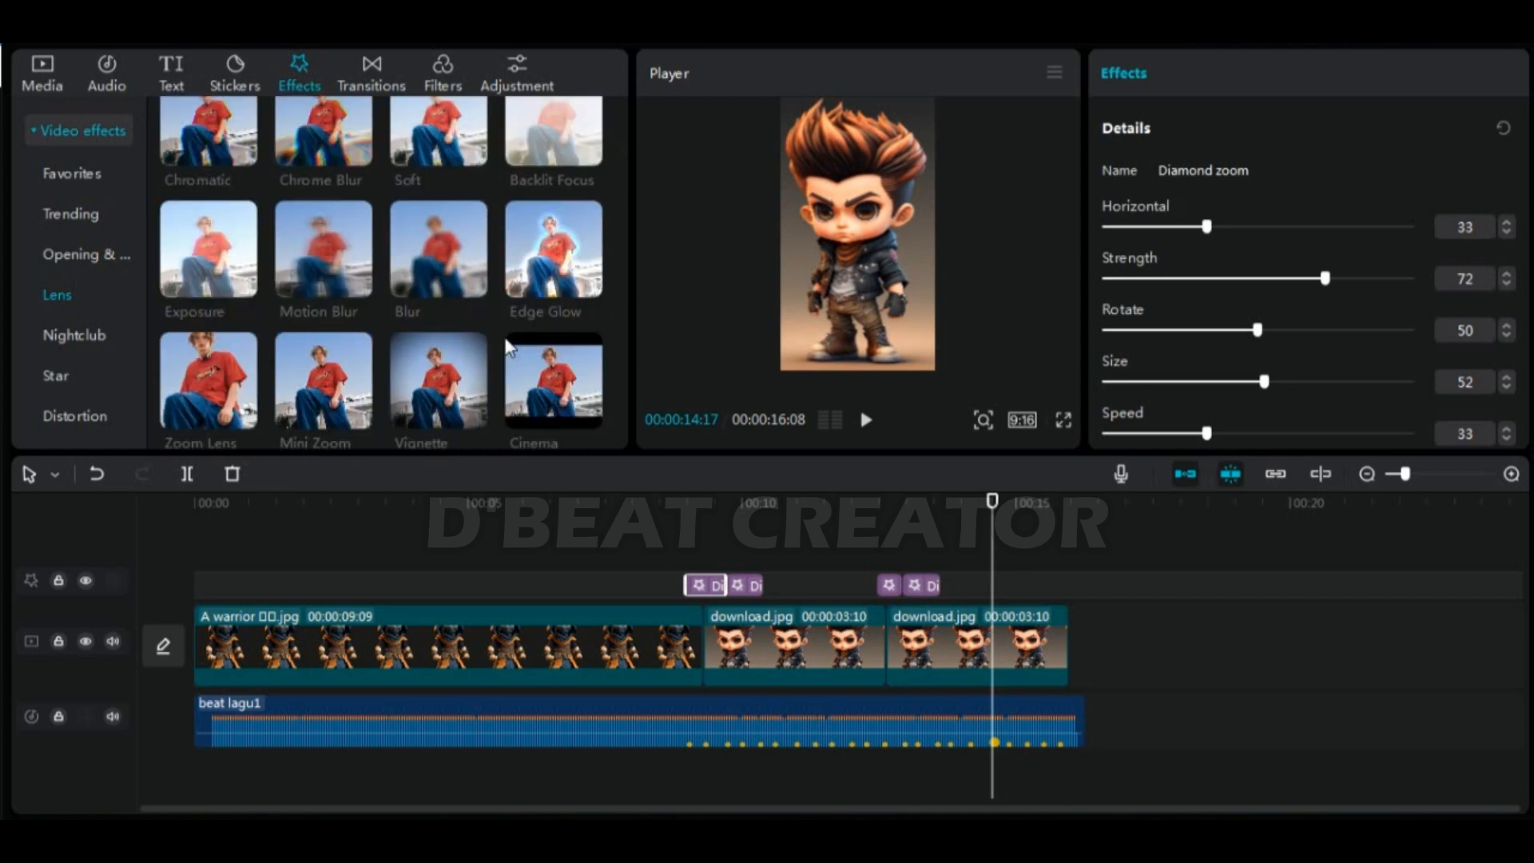
pyautogui.scroll(-5, 509, 349)
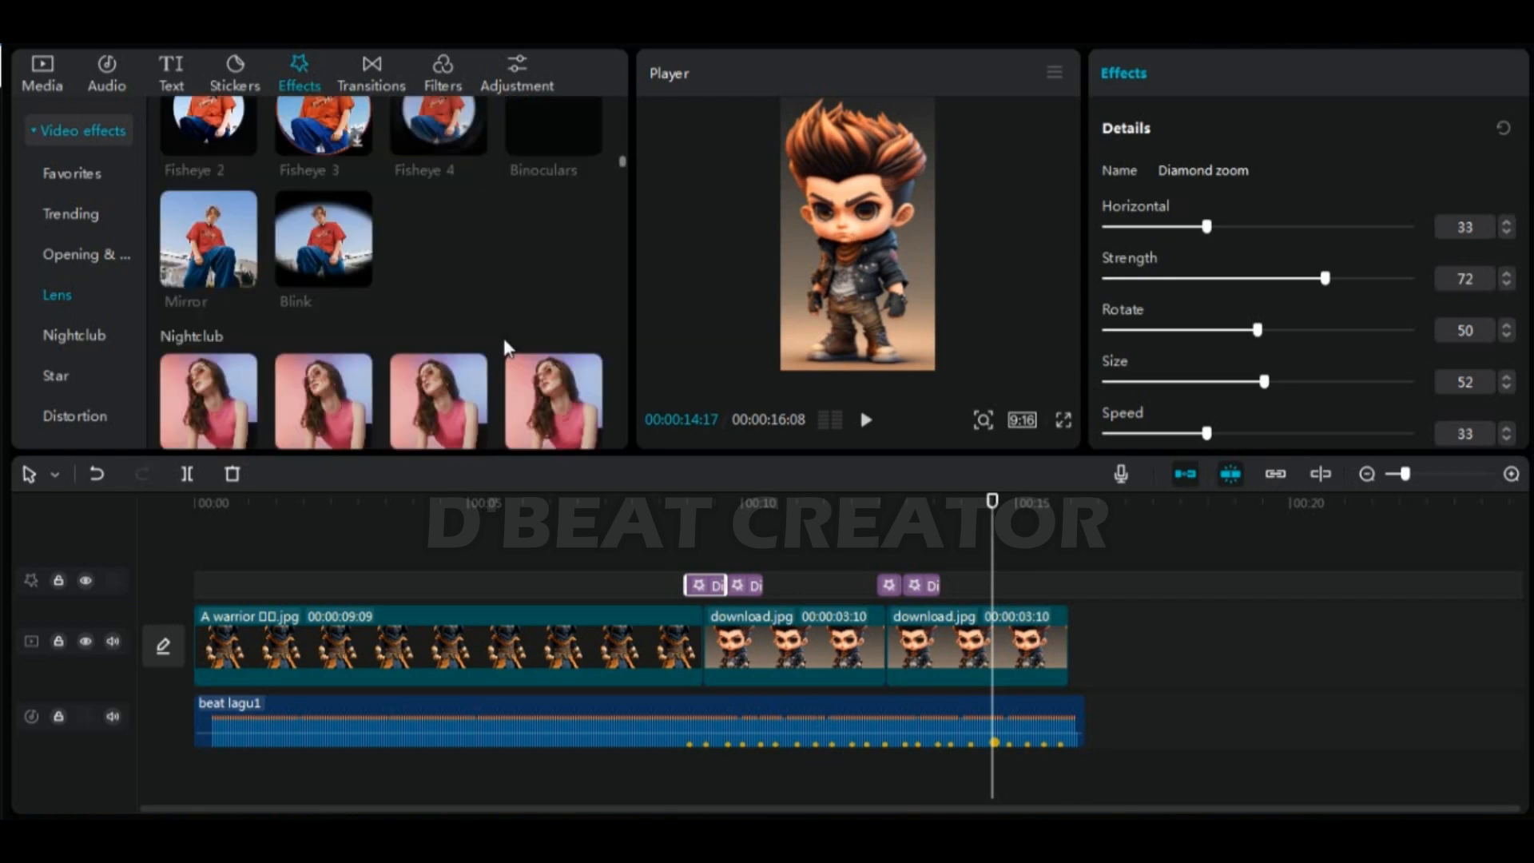
pyautogui.click(243, 273)
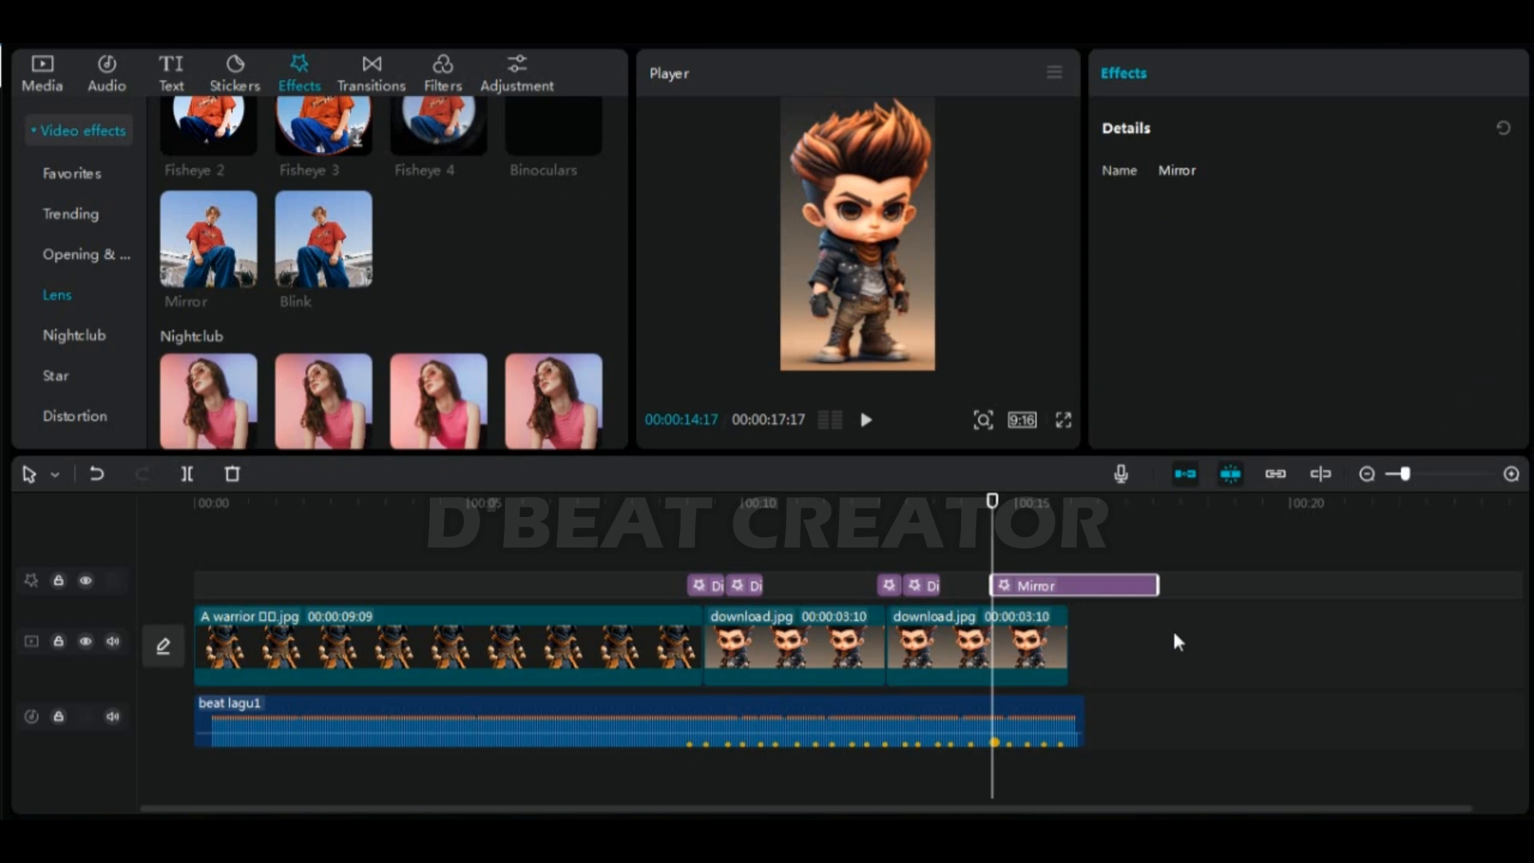
pyautogui.moveTo(1155, 588); pyautogui.dragTo(1009, 609)
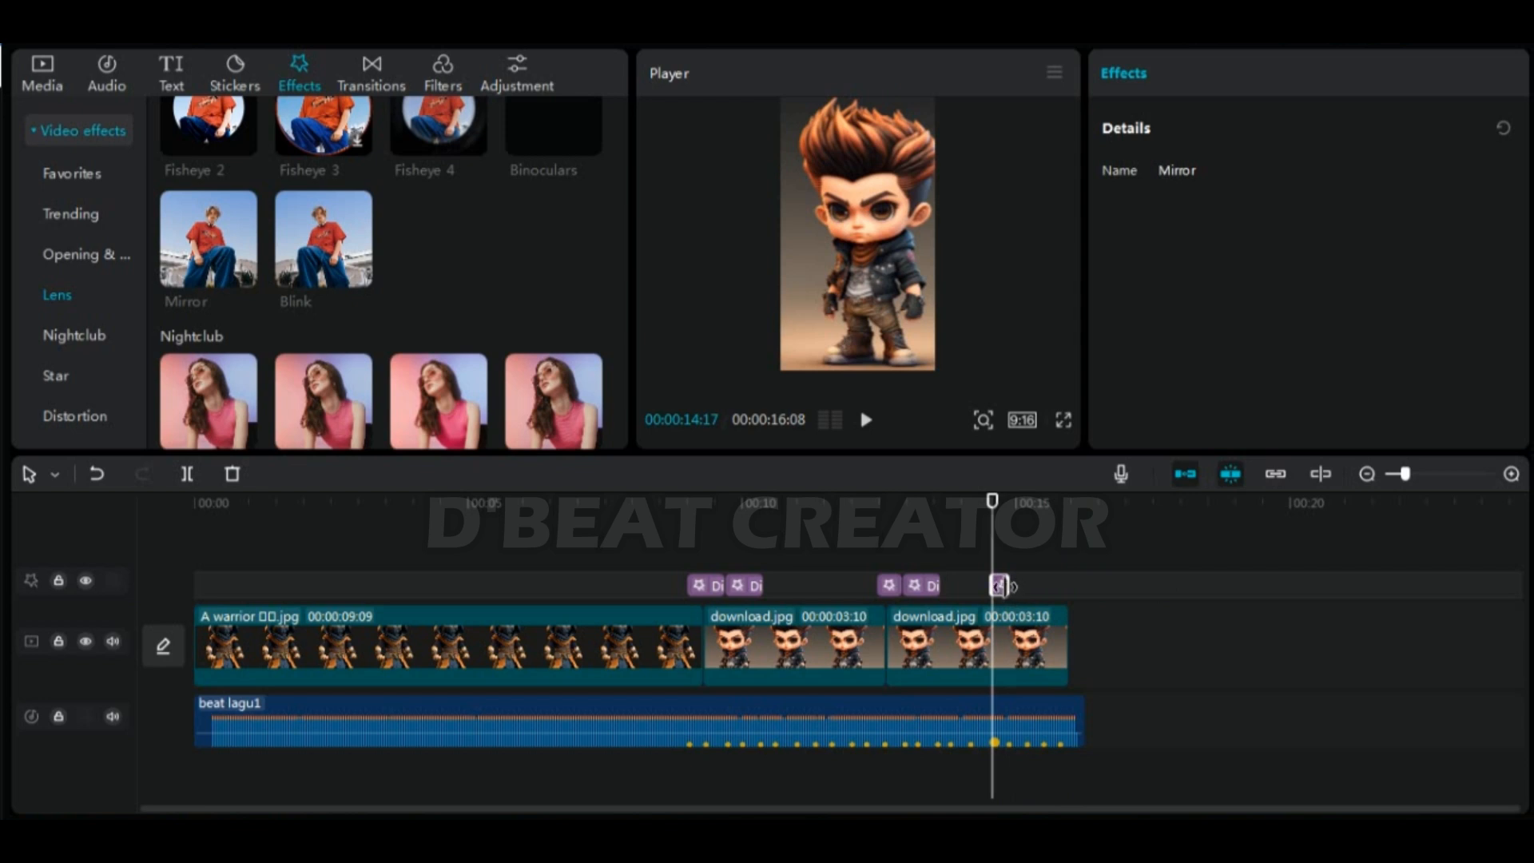
# Duplicate the short Mirror effect and place the copy at the second beat marker after 00:00:14:17
pyautogui.moveTo(1001, 586); pyautogui.dragTo(1003, 582)
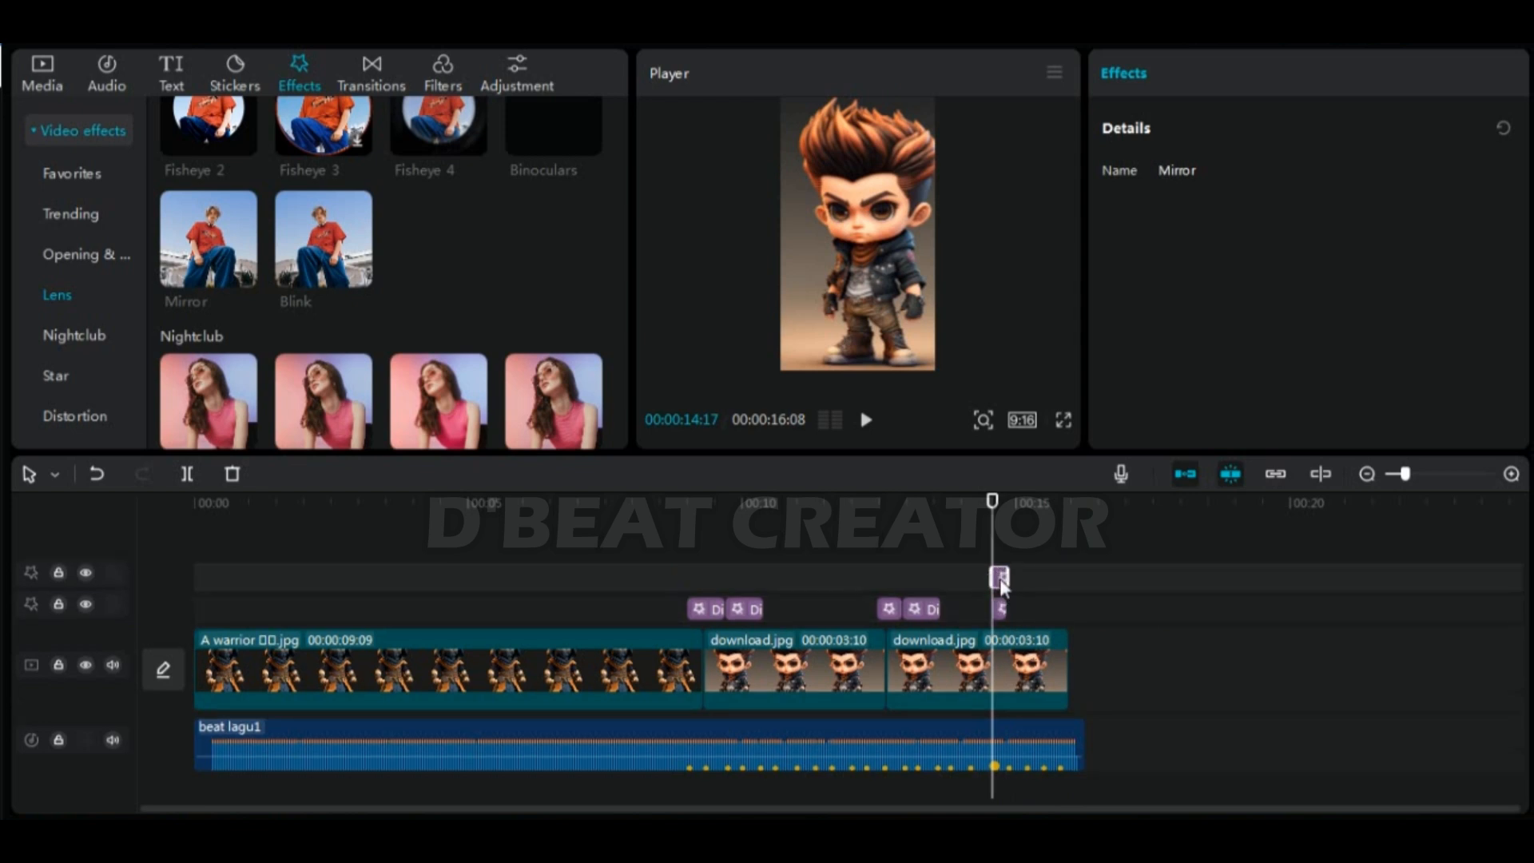
pyautogui.keyDown('ctrl'); pyautogui.scroll(5, 1049, 598); pyautogui.keyUp('ctrl')
pyautogui.moveTo(1075, 581); pyautogui.dragTo(1139, 610)
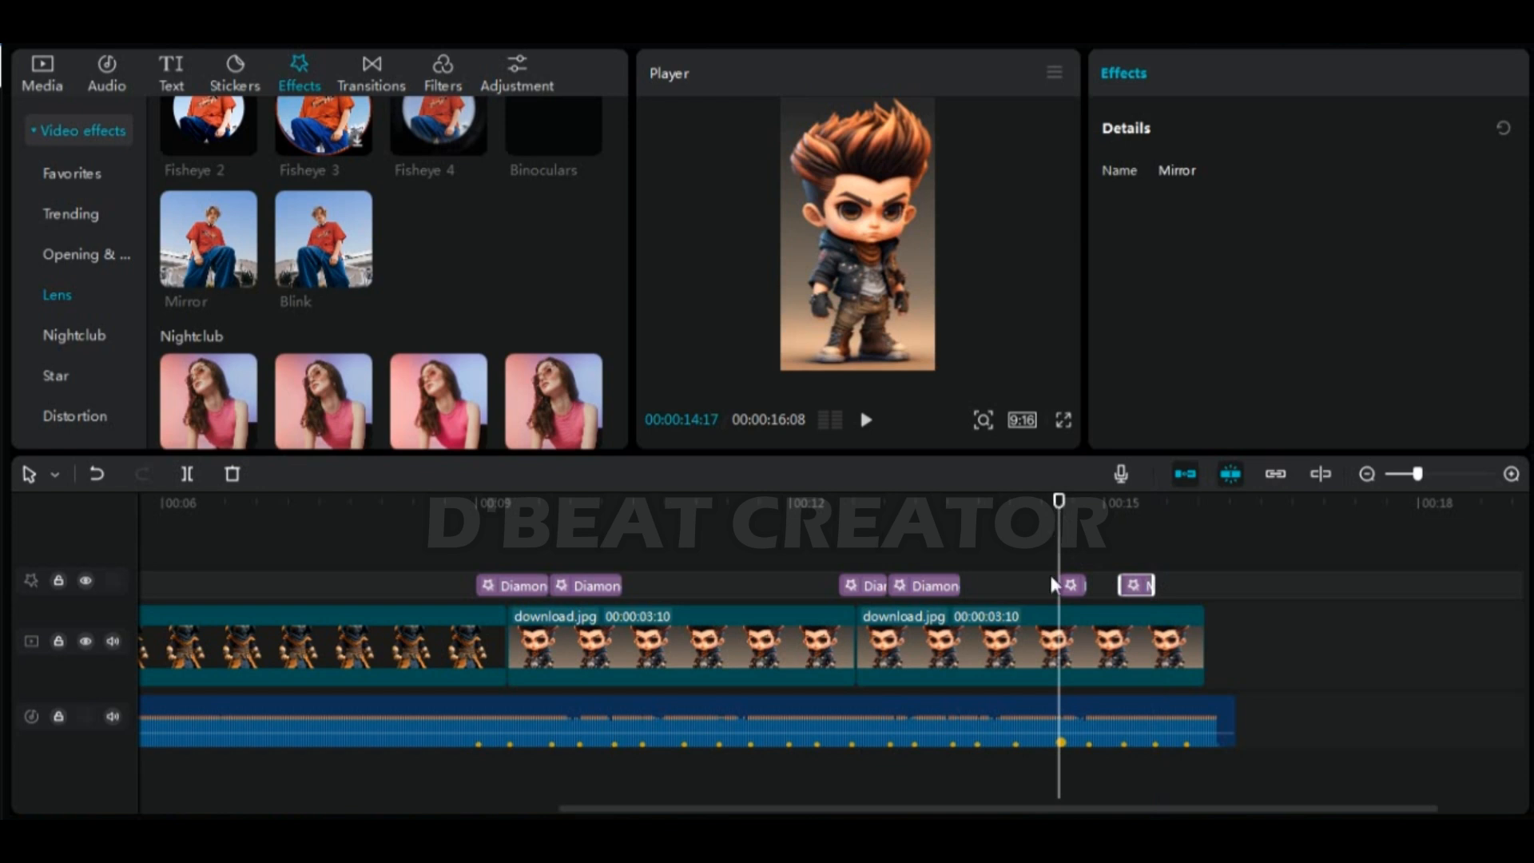
# Browse the Nightclub effects and play back the second download.jpg clip to check the Mirror effects against the beats
pyautogui.scroll(-6, 342, 377)
pyautogui.moveTo(343, 369); pyautogui.dragTo(645, 477)
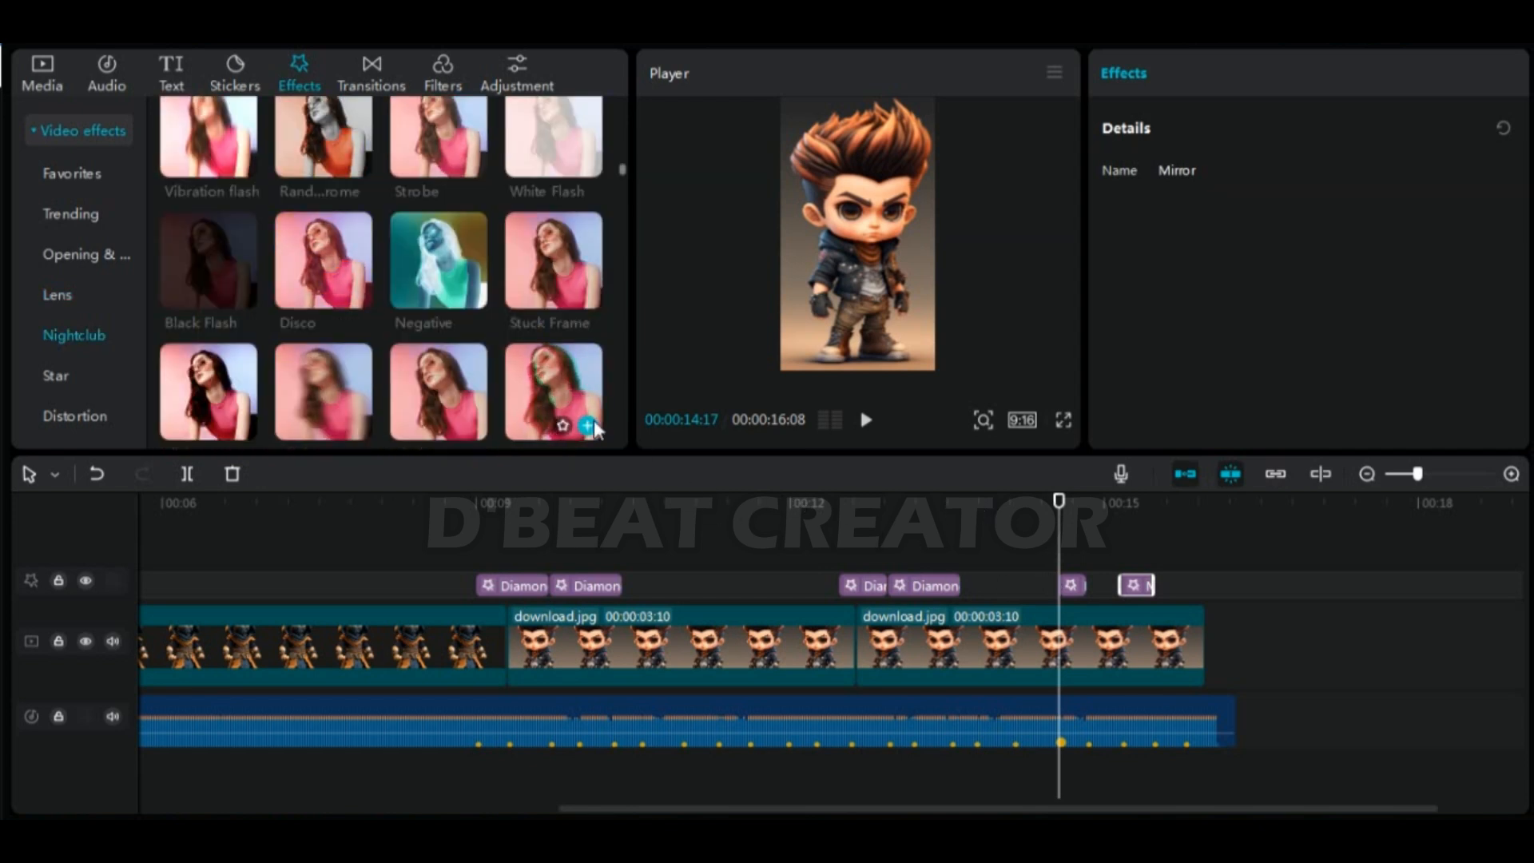
pyautogui.moveTo(1061, 501); pyautogui.dragTo(948, 520)
pyautogui.press('space')
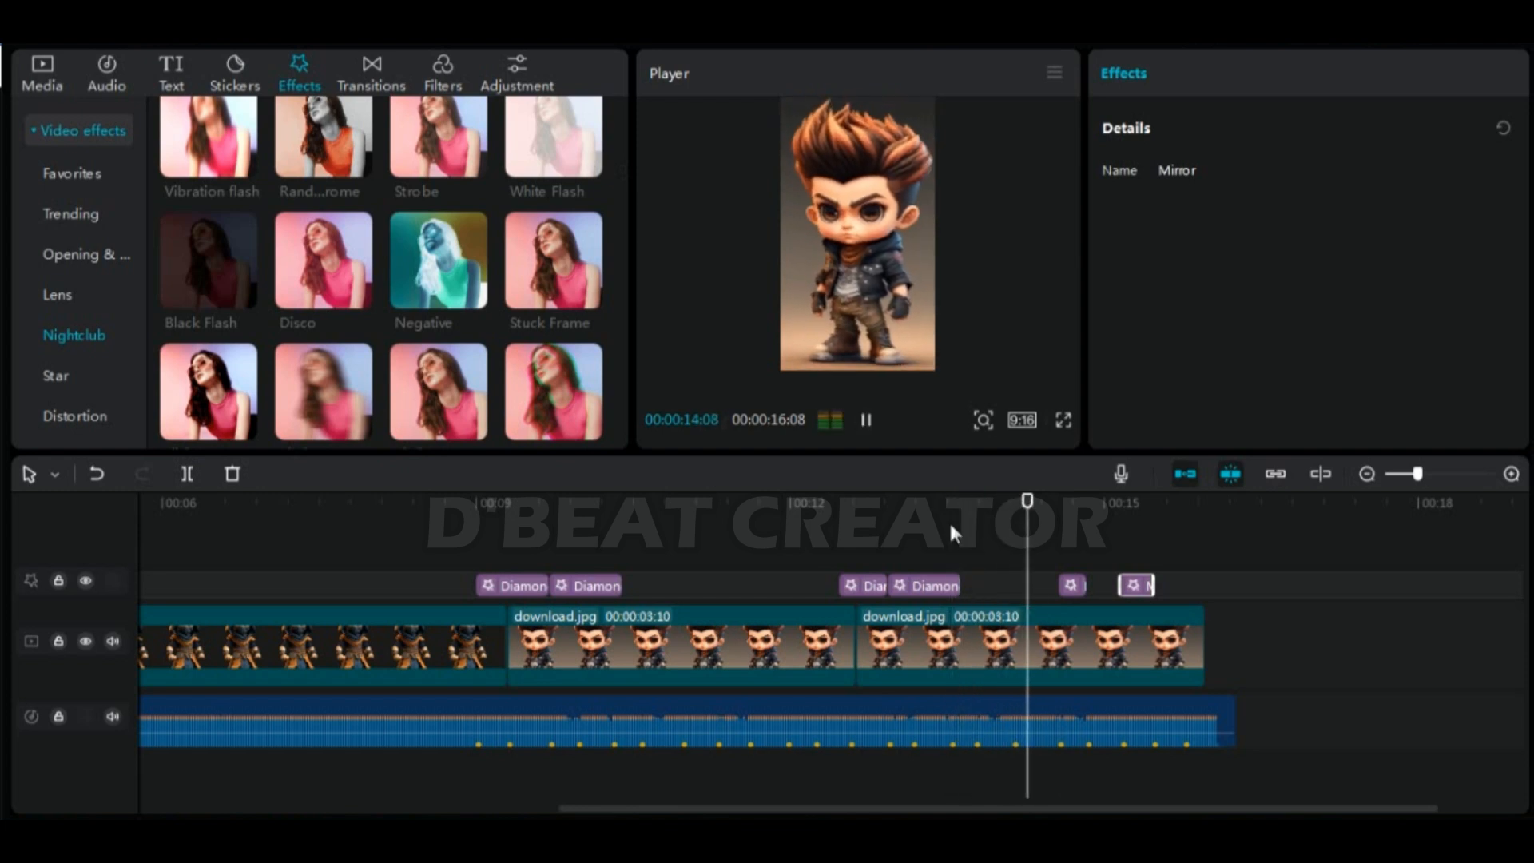
pyautogui.press('space')
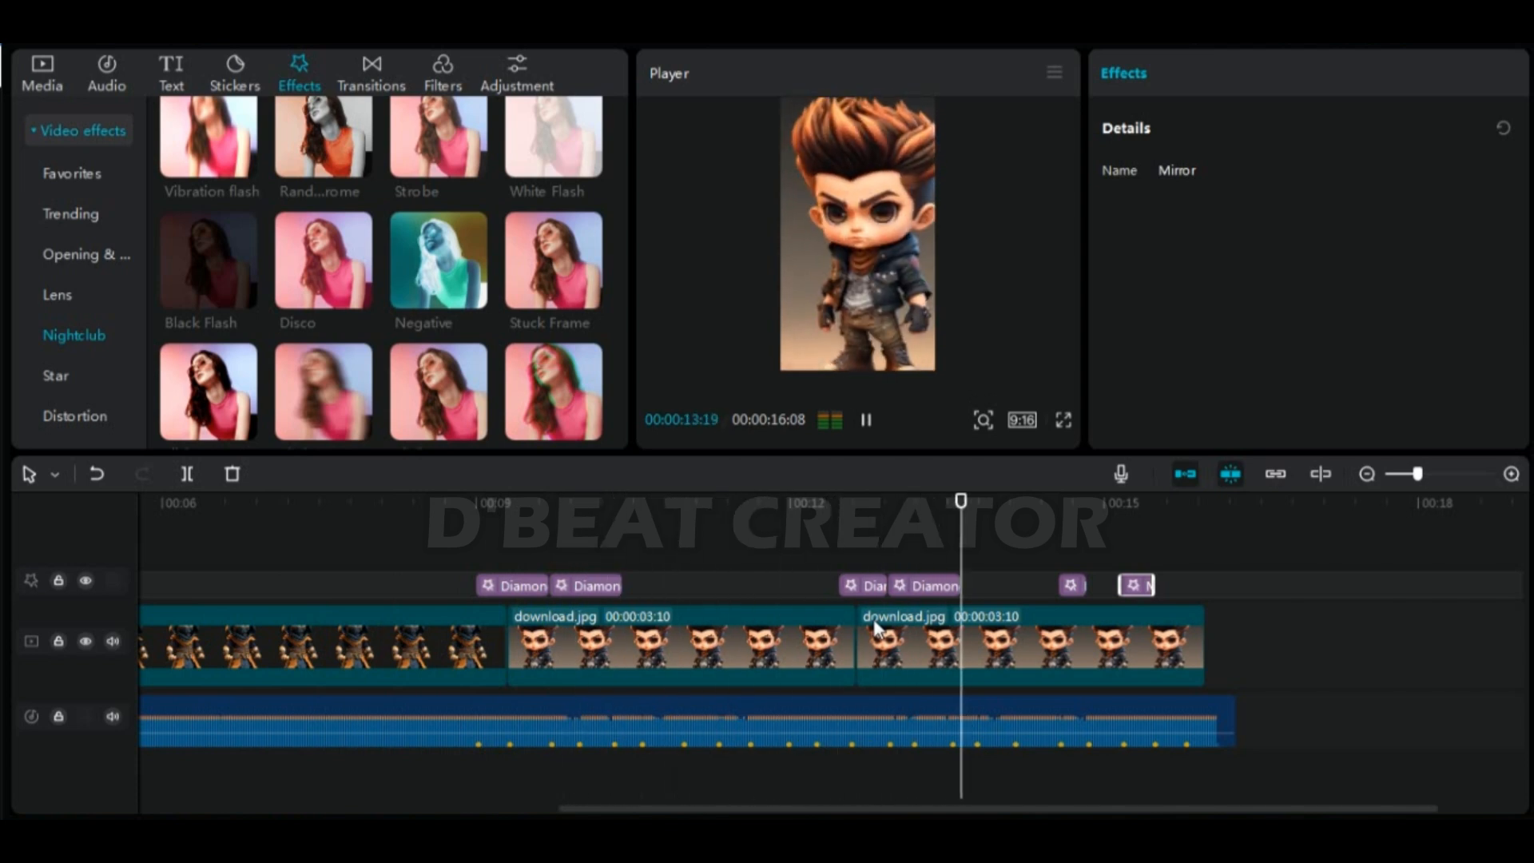
pyautogui.press('space')
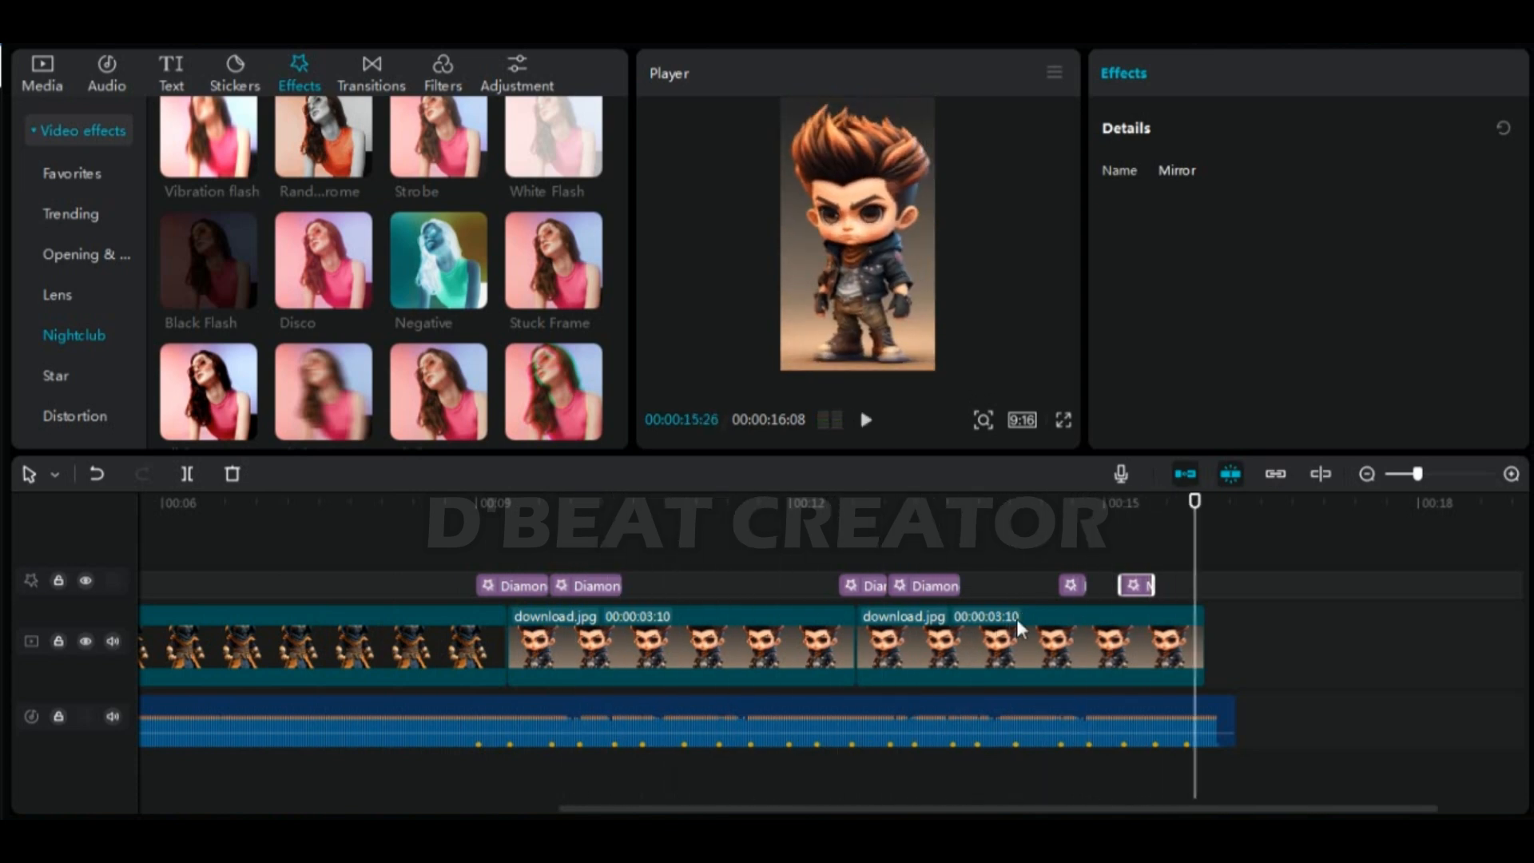
# Add the Astral nightclub effect at 00:00:14:17 and trim it to end with the second Mirror effect
pyautogui.moveTo(1184, 530); pyautogui.dragTo(1058, 536)
pyautogui.scroll(-1, 334, 372)
pyautogui.scroll(-3, 340, 359)
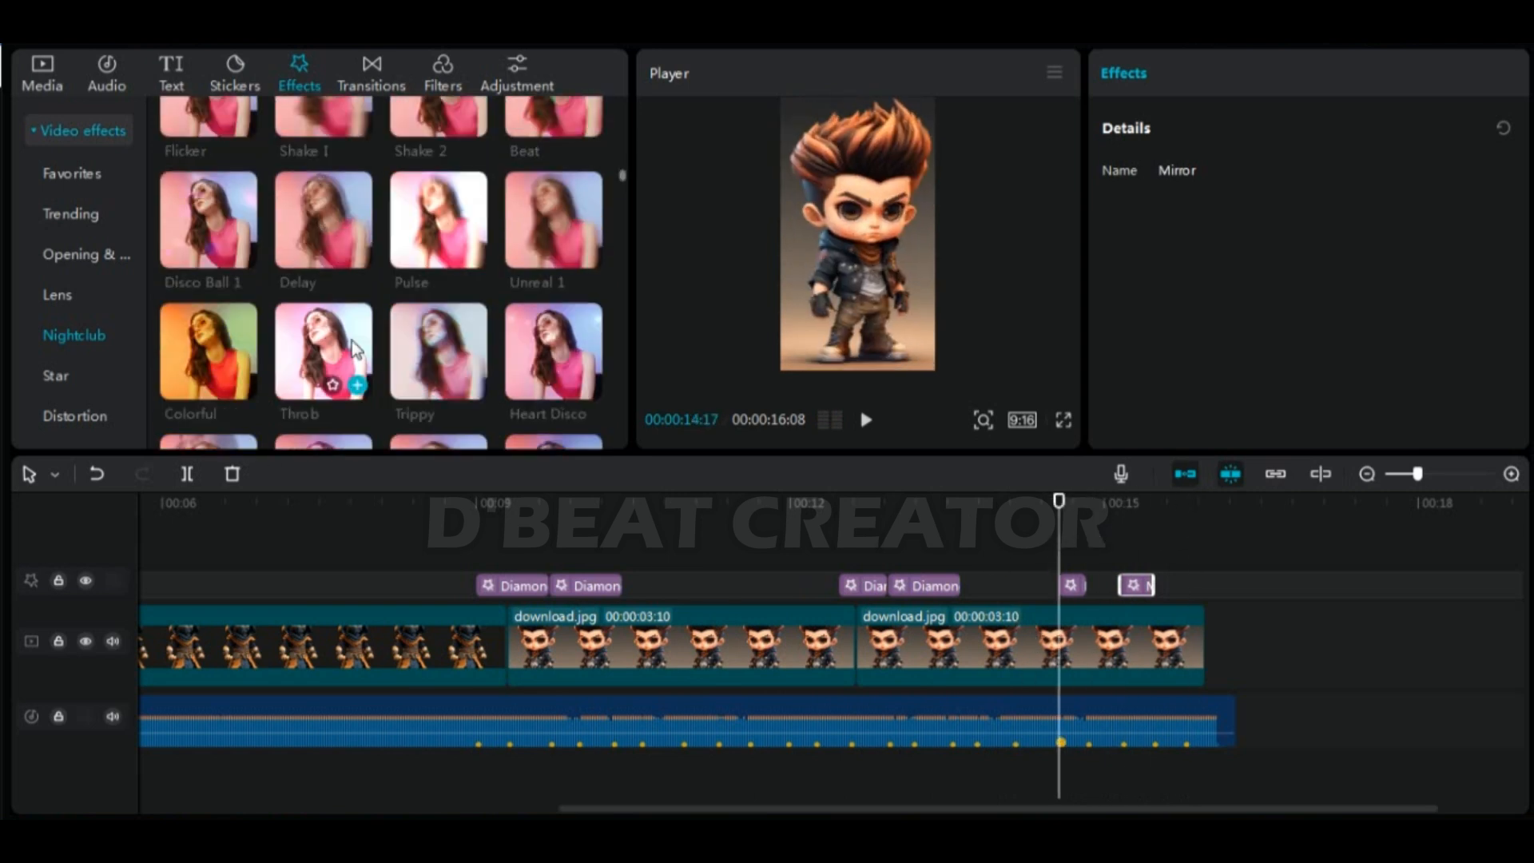
pyautogui.click(243, 314)
pyautogui.moveTo(1368, 577); pyautogui.dragTo(1151, 638)
# Copy the Astral effect and the first Mirror effect to the beat at 00:00:11:09 over the first download.jpg clip
pyautogui.moveTo(1059, 502); pyautogui.dragTo(792, 538)
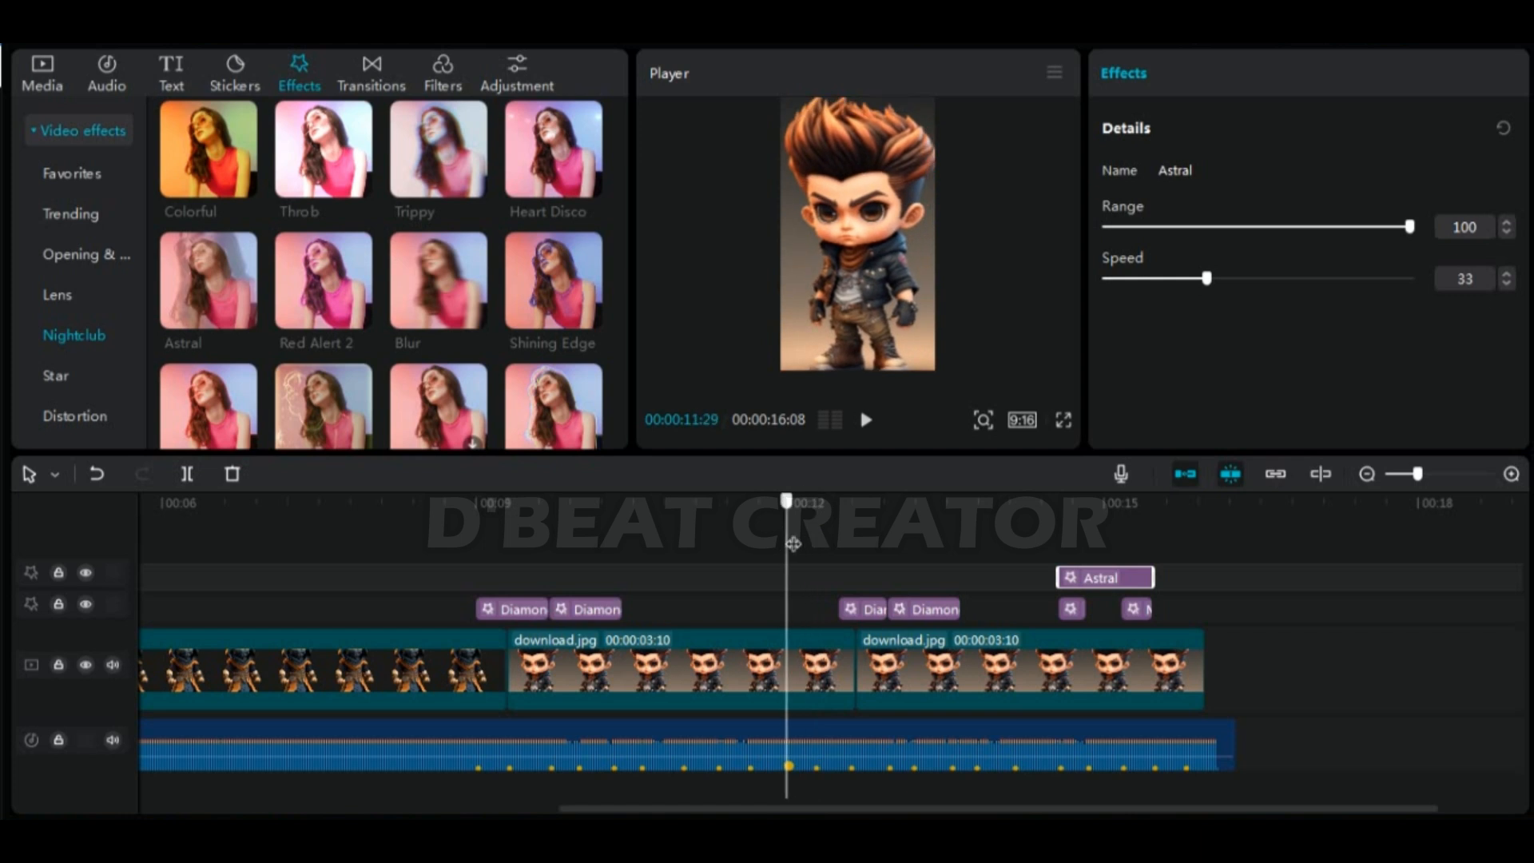
pyautogui.moveTo(794, 543); pyautogui.dragTo(720, 557)
pyautogui.hotkey('ctrl', 'v')
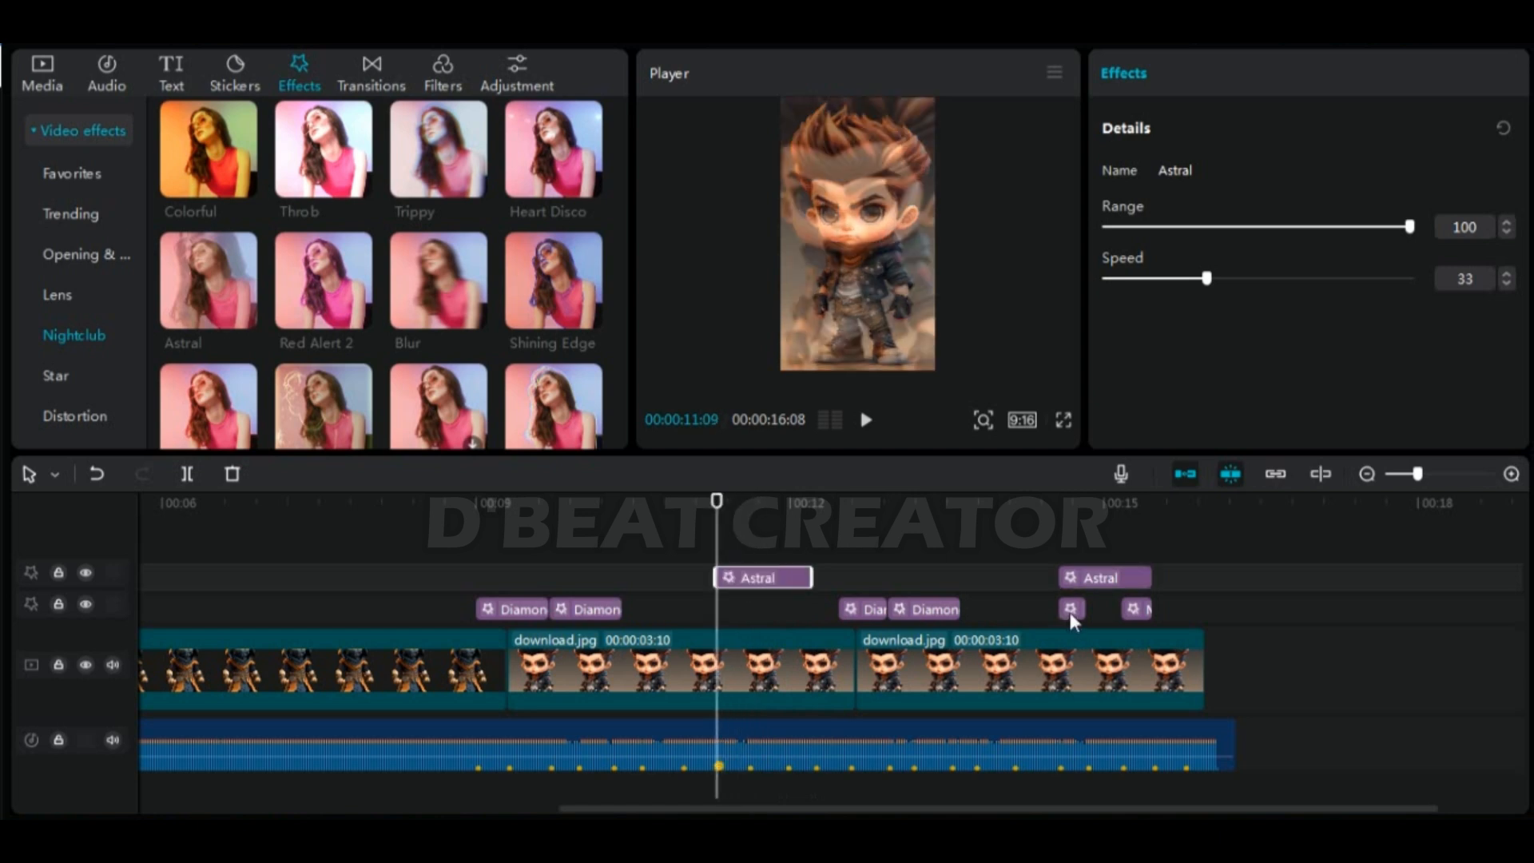
pyautogui.click(1071, 609)
pyautogui.hotkey('ctrl', 'v')
# Copy the second Mirror effect to 00:00:11:29 and extend the Astral copy's end to 00:00:12:07
pyautogui.moveTo(717, 505); pyautogui.dragTo(785, 529)
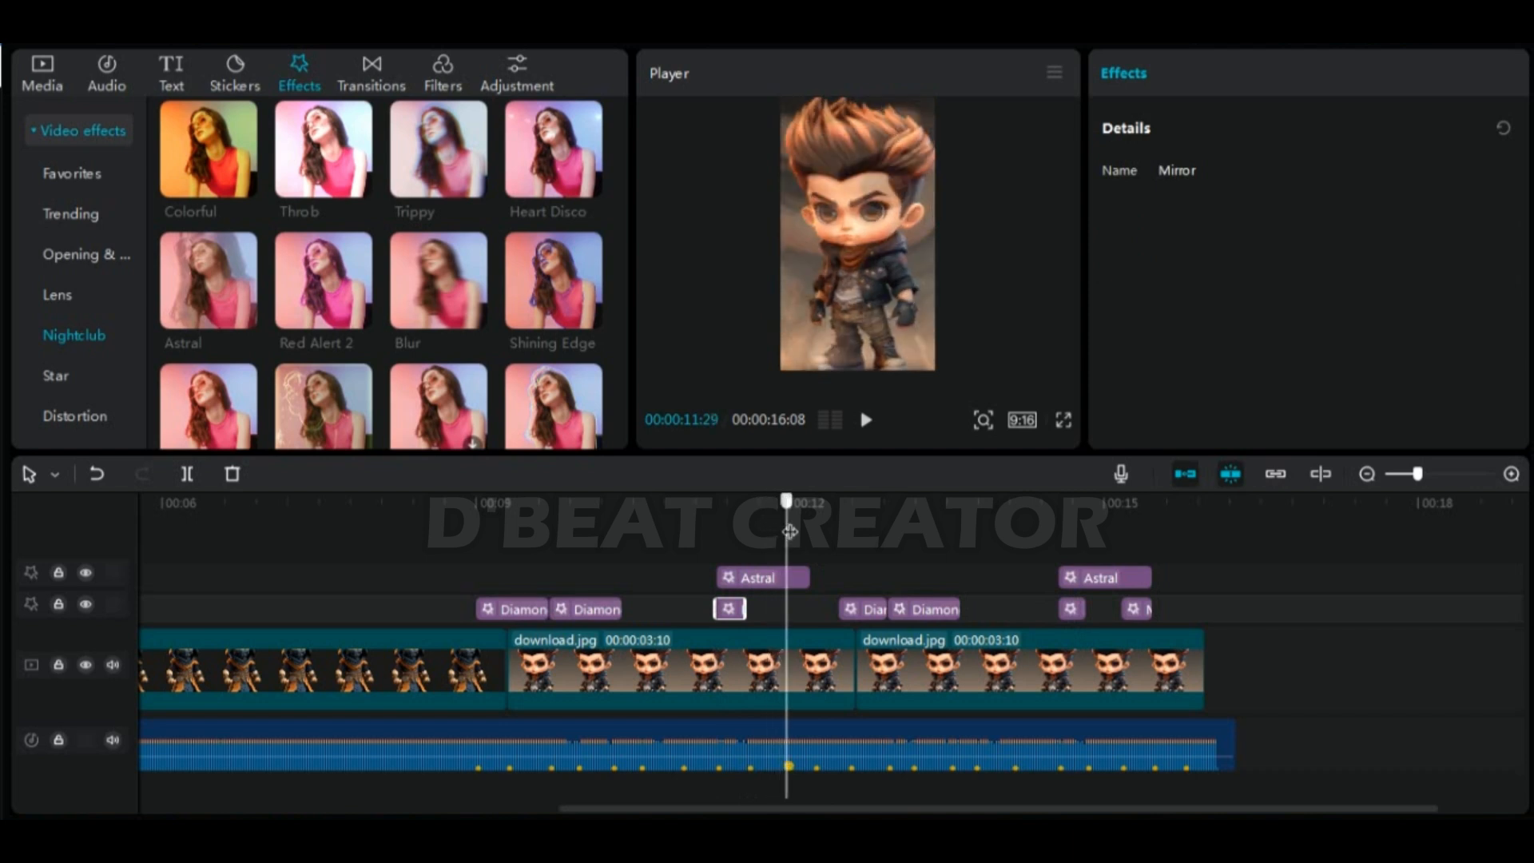
pyautogui.click(1139, 607)
pyautogui.hotkey('ctrl', 'c')
pyautogui.hotkey('ctrl', 'v')
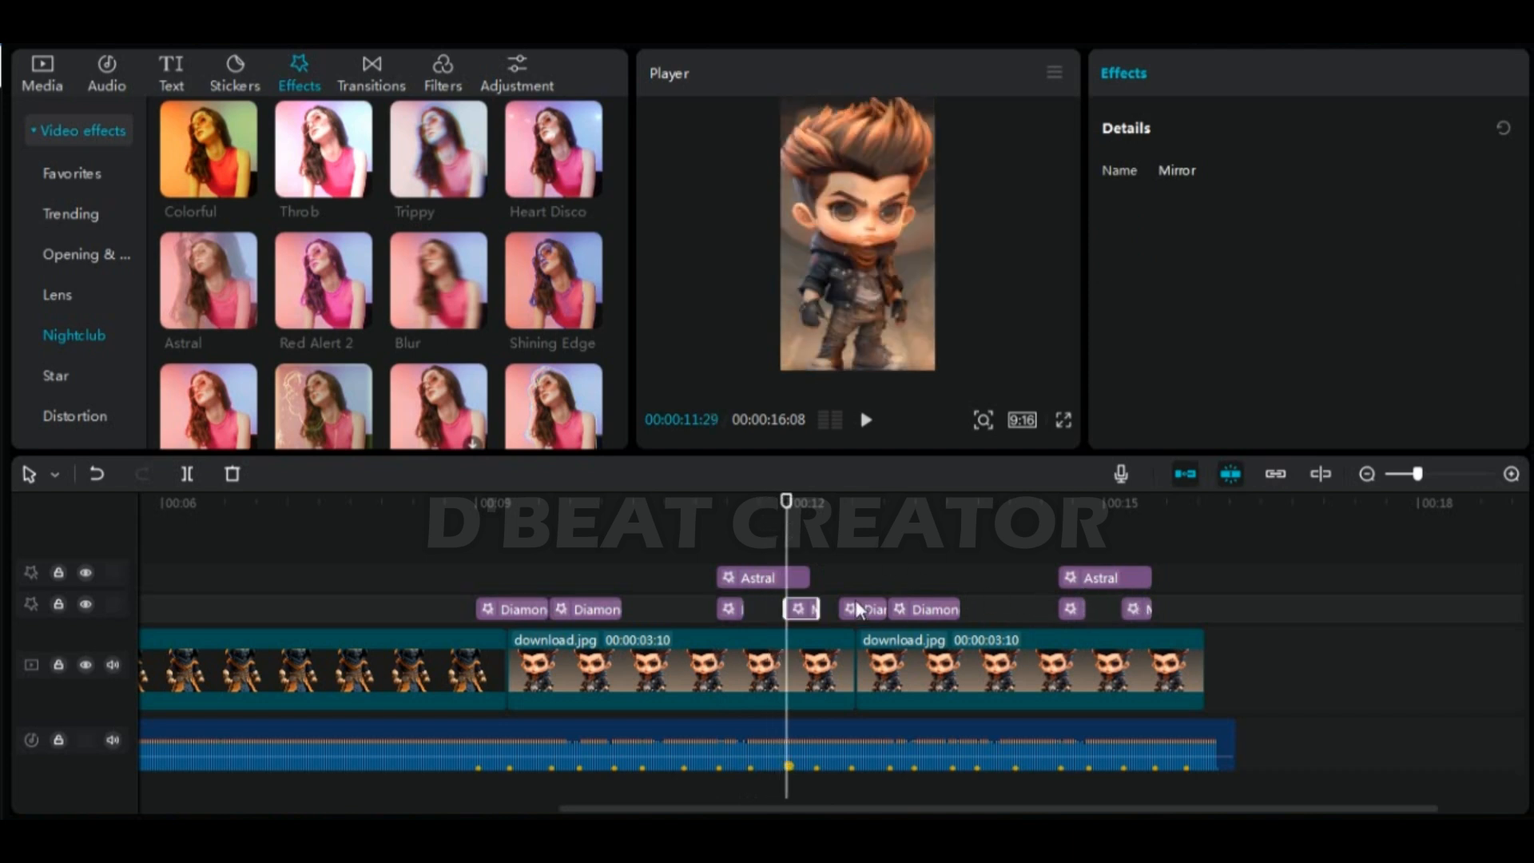
pyautogui.click(809, 577)
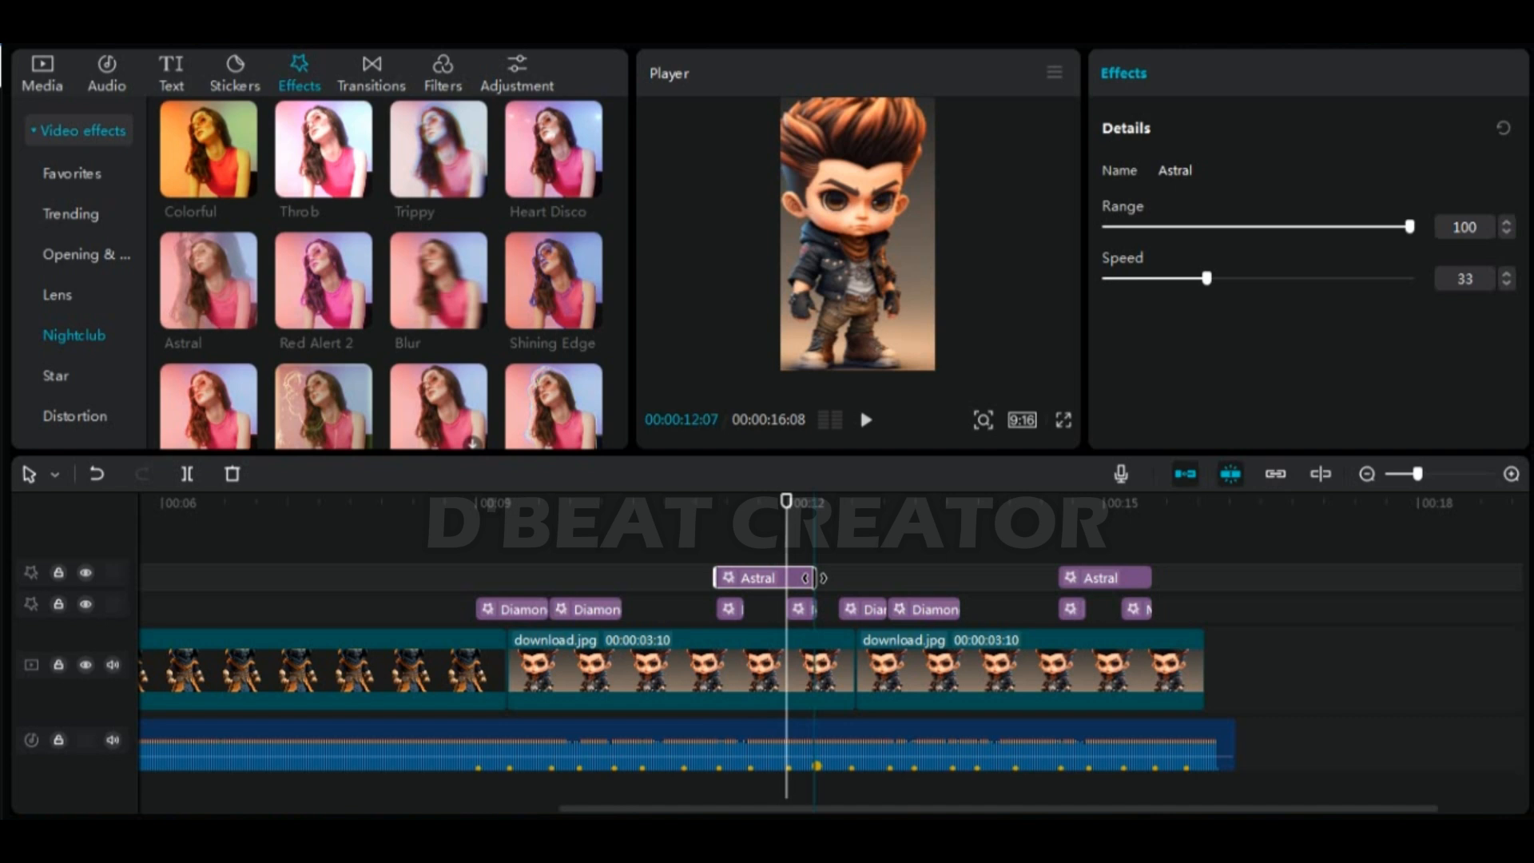
# Play back the sequence from just before the first Diamond zoom effect to the end to check all effects
pyautogui.moveTo(786, 516); pyautogui.dragTo(435, 555)
pyautogui.press('space')
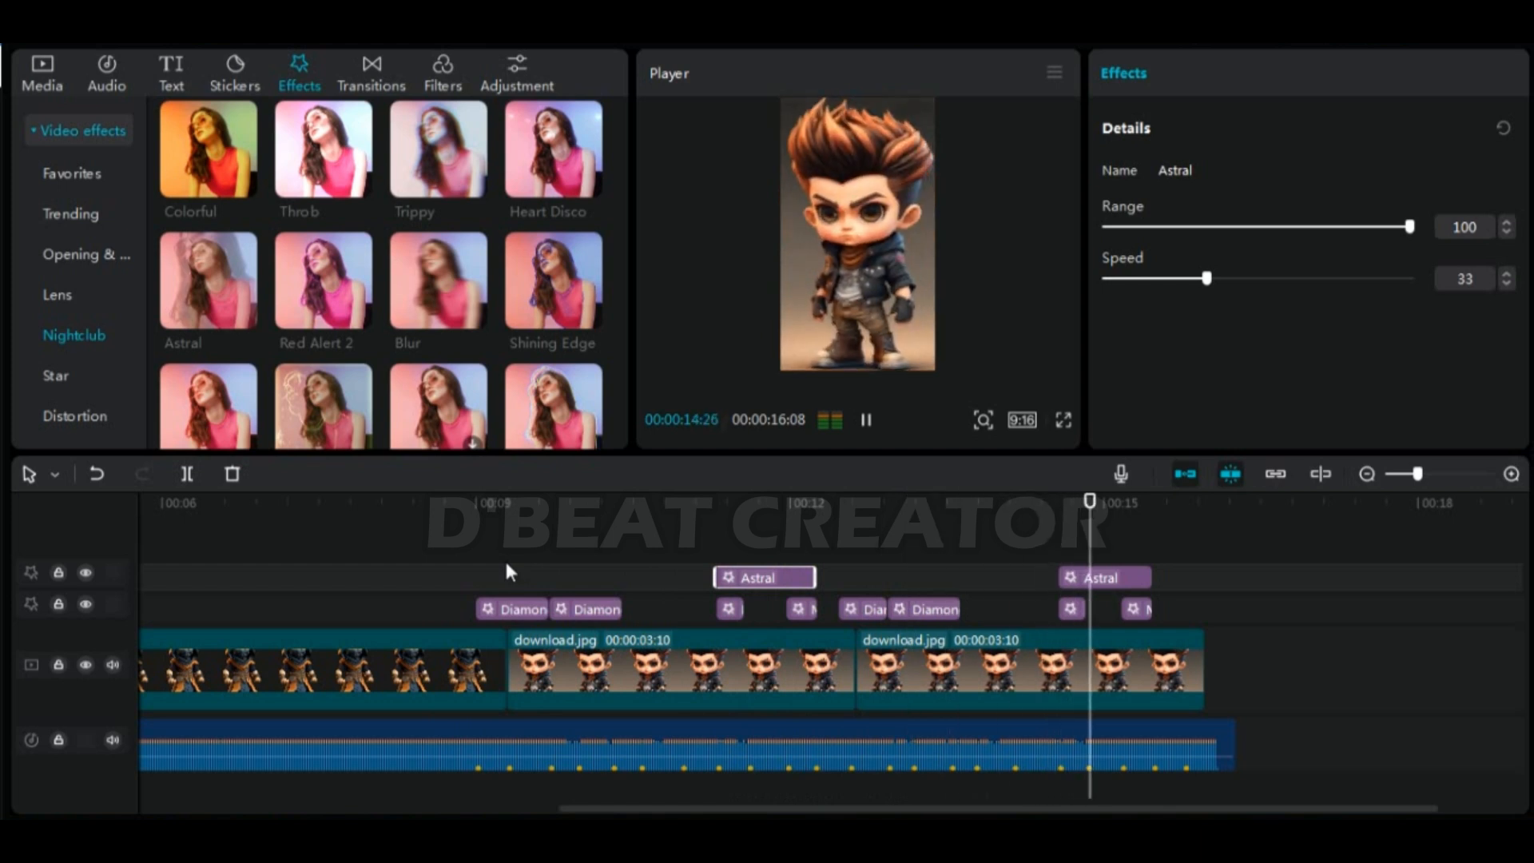
pyautogui.scroll(-1, 1001, 633)
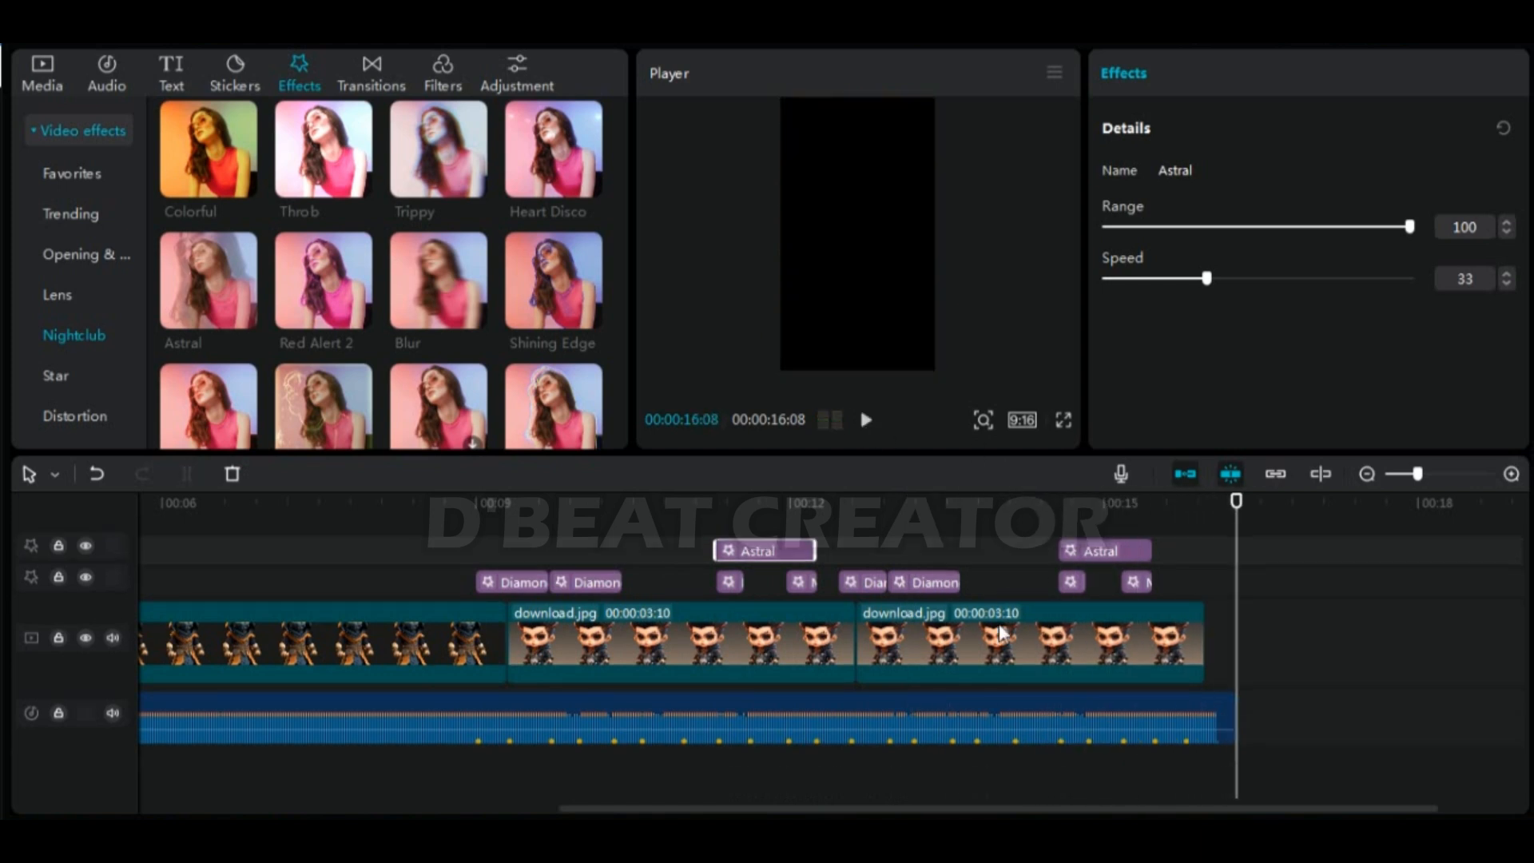
# Add the Electric Light Border effect from the Spark category at the start of the video
pyautogui.moveTo(1237, 511); pyautogui.dragTo(4, 540)
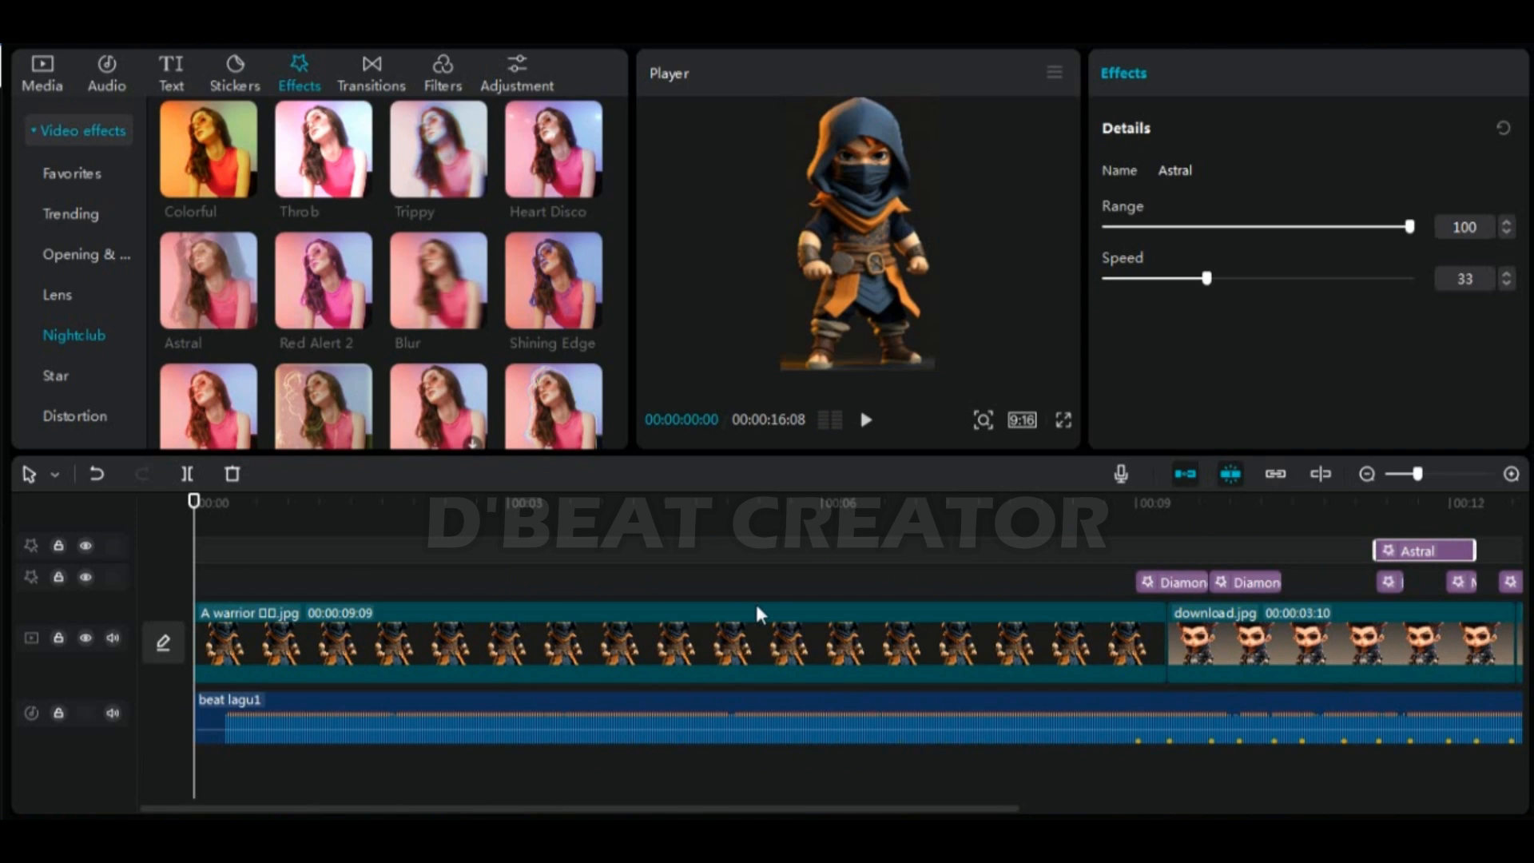
pyautogui.scroll(-2, 91, 273)
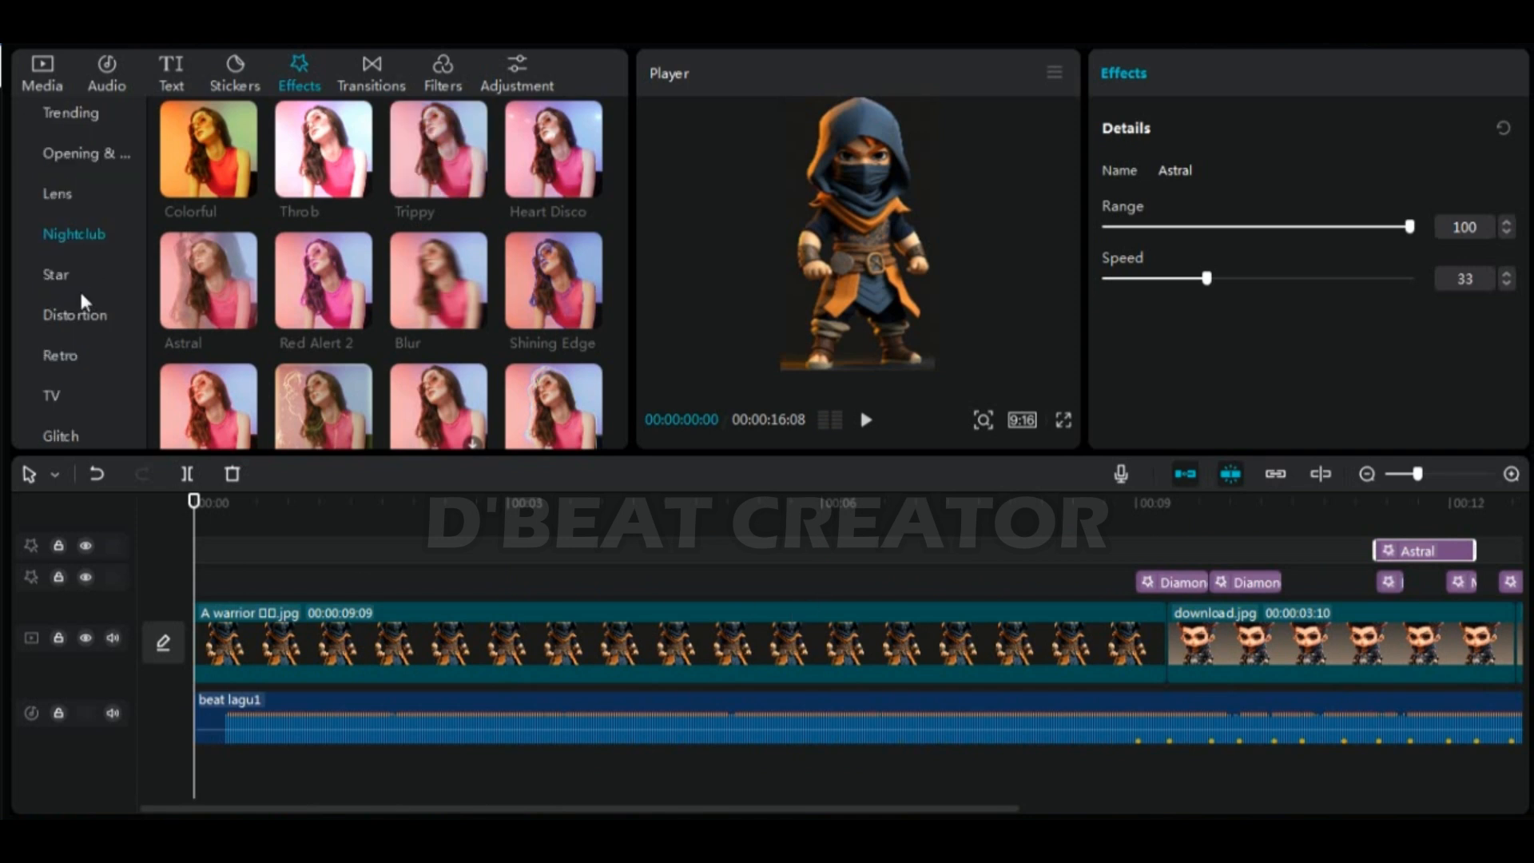
pyautogui.scroll(-4, 78, 323)
pyautogui.click(72, 271)
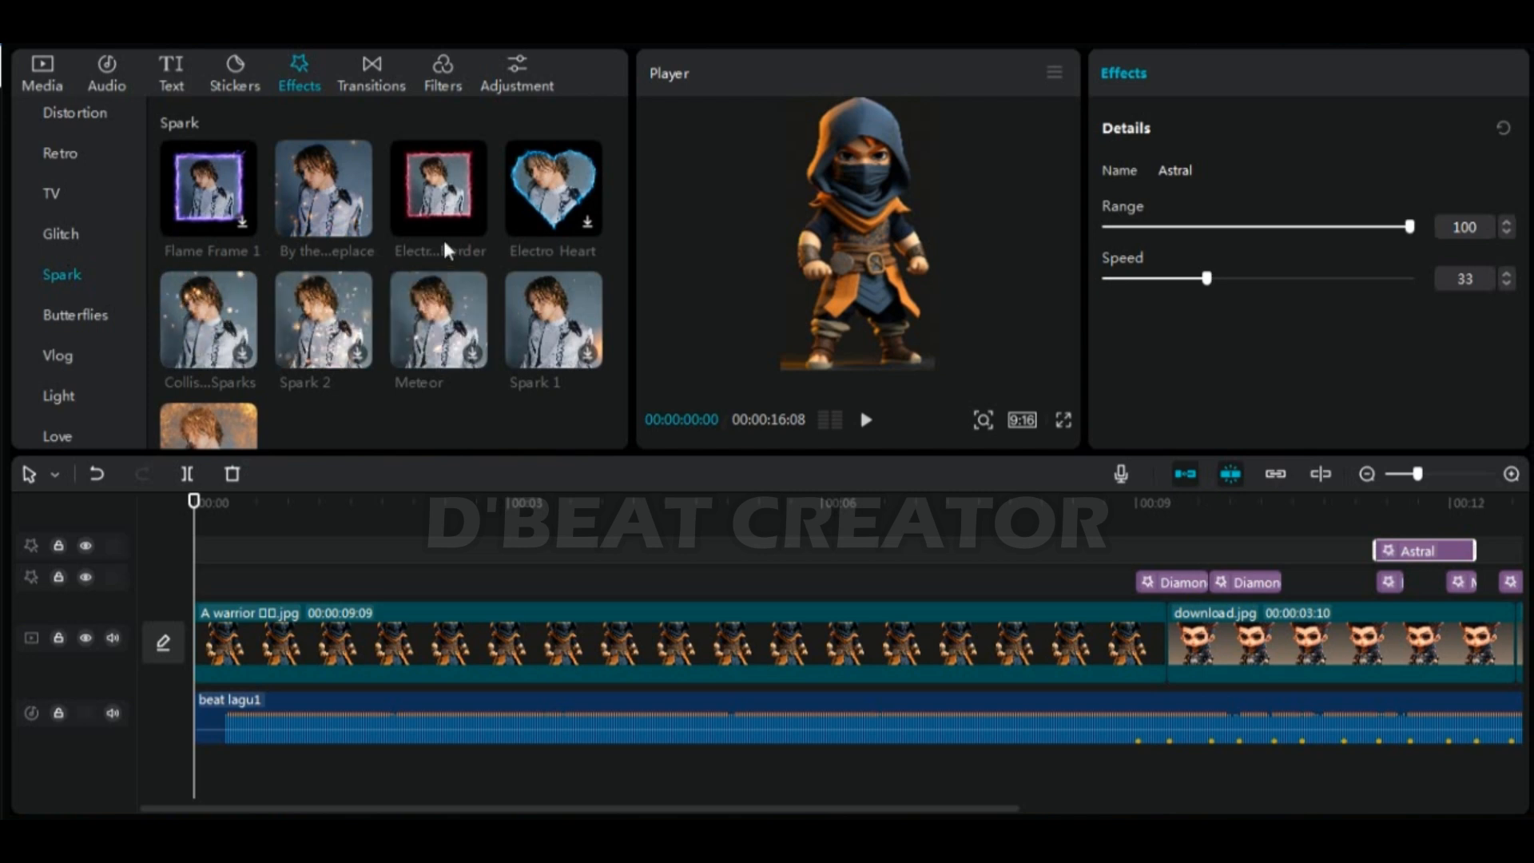
pyautogui.click(467, 224)
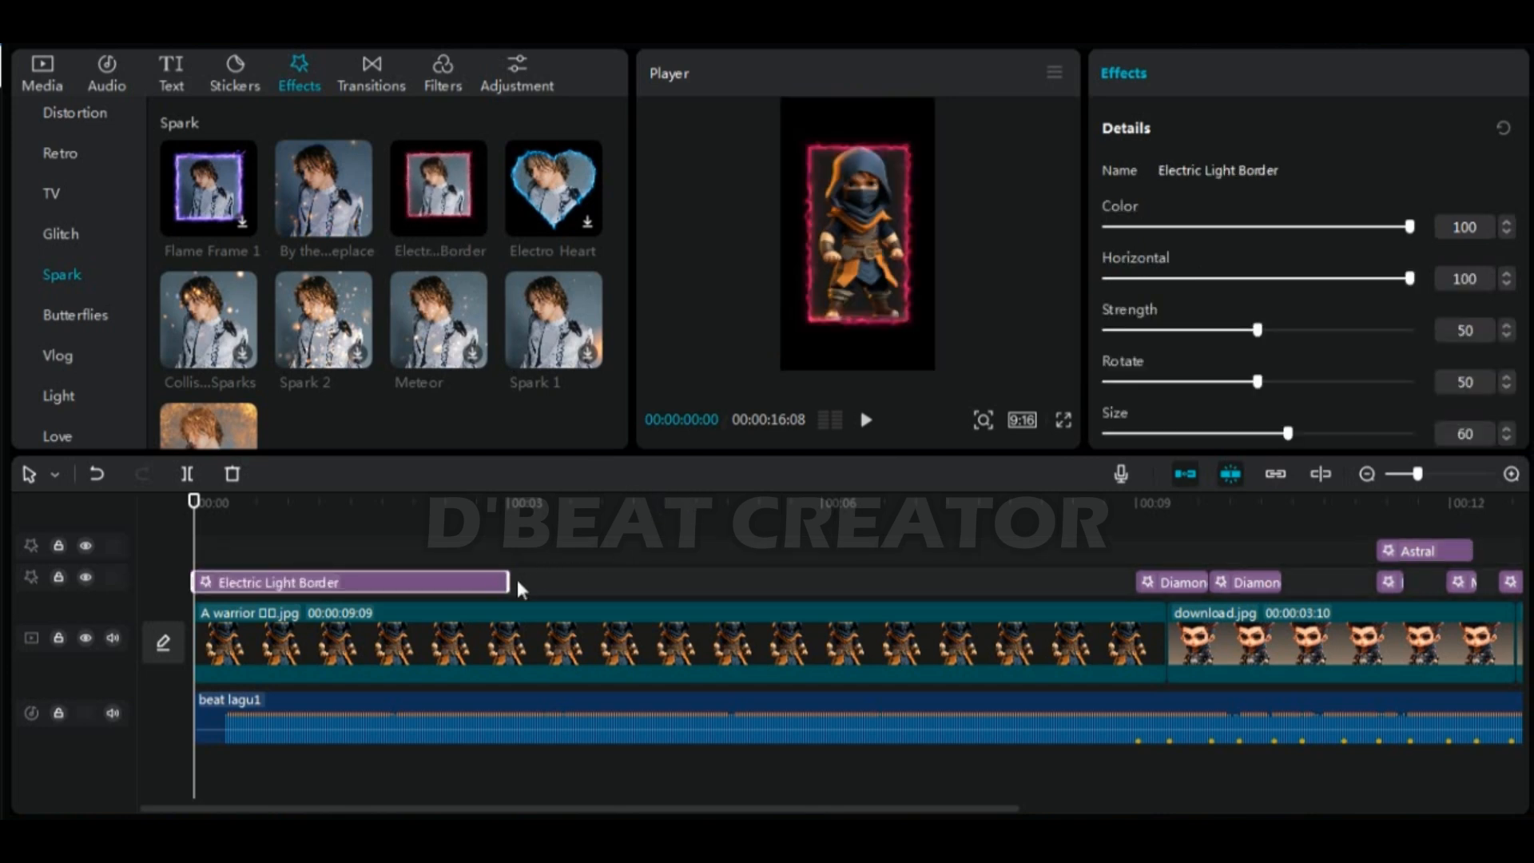
# Move the Electric Light Border to the upper effect track and extend it to the end of the A warrior clip
pyautogui.moveTo(512, 582); pyautogui.dragTo(1133, 581)
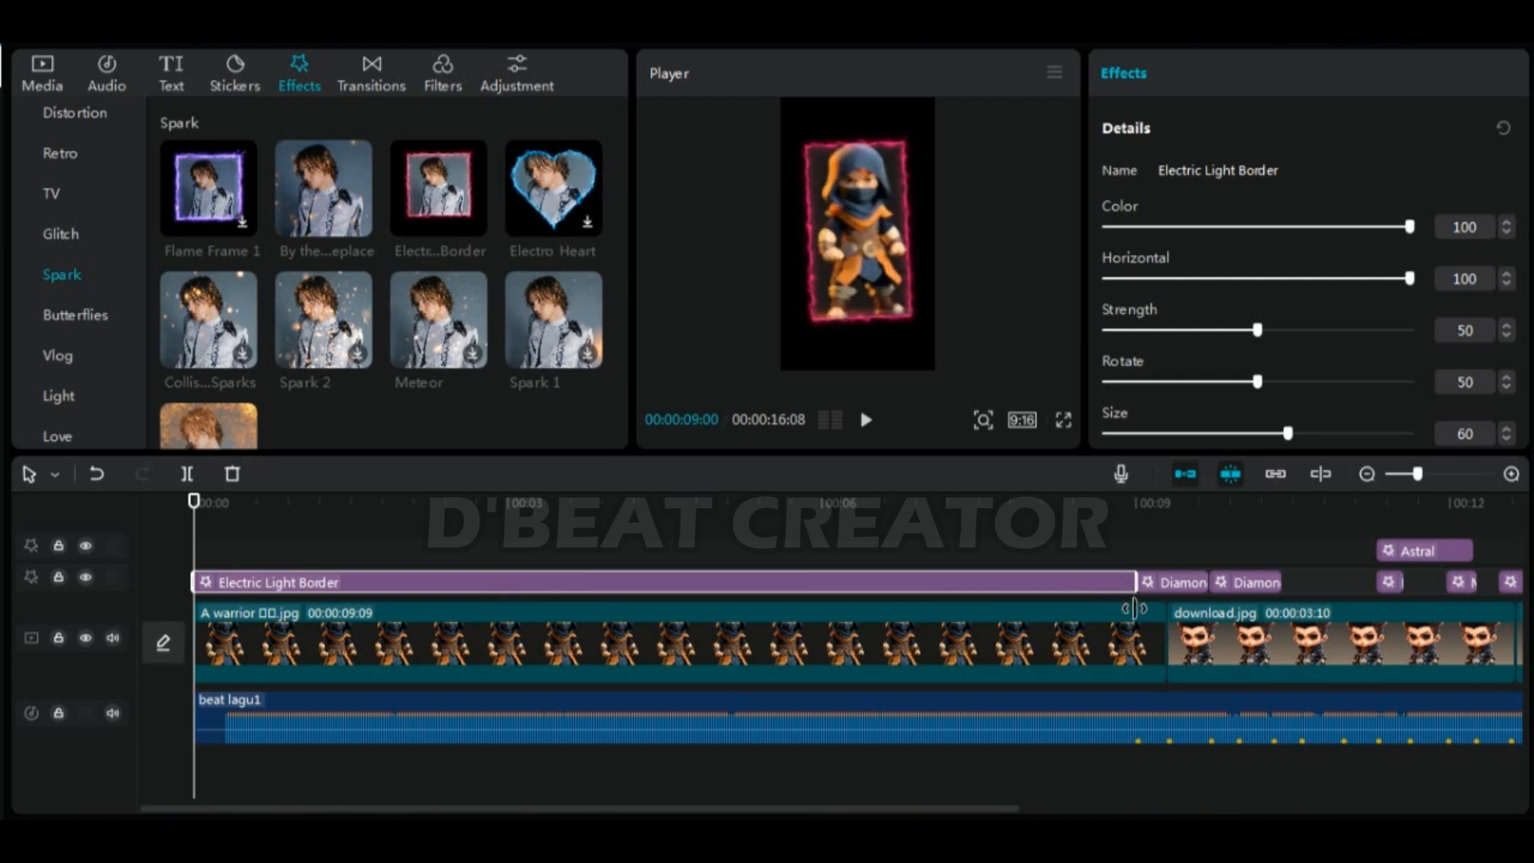
pyautogui.moveTo(850, 585); pyautogui.dragTo(846, 558)
pyautogui.moveTo(1133, 551); pyautogui.dragTo(1169, 551)
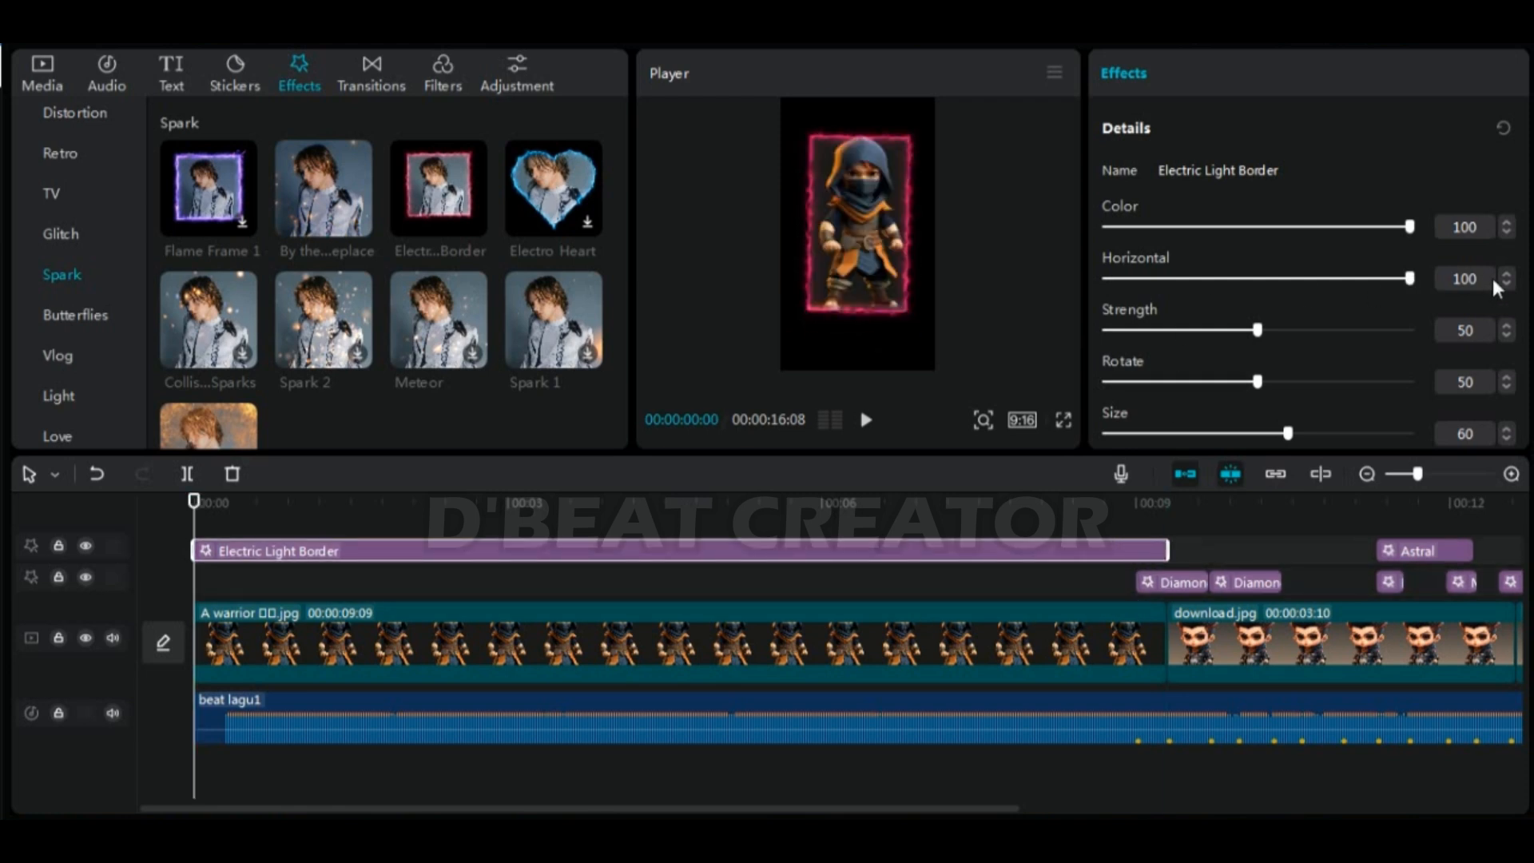
# Set the Electric Light Border's Horizontal to 60 and Speed to 40
pyautogui.write('60')
pyautogui.press('Return')
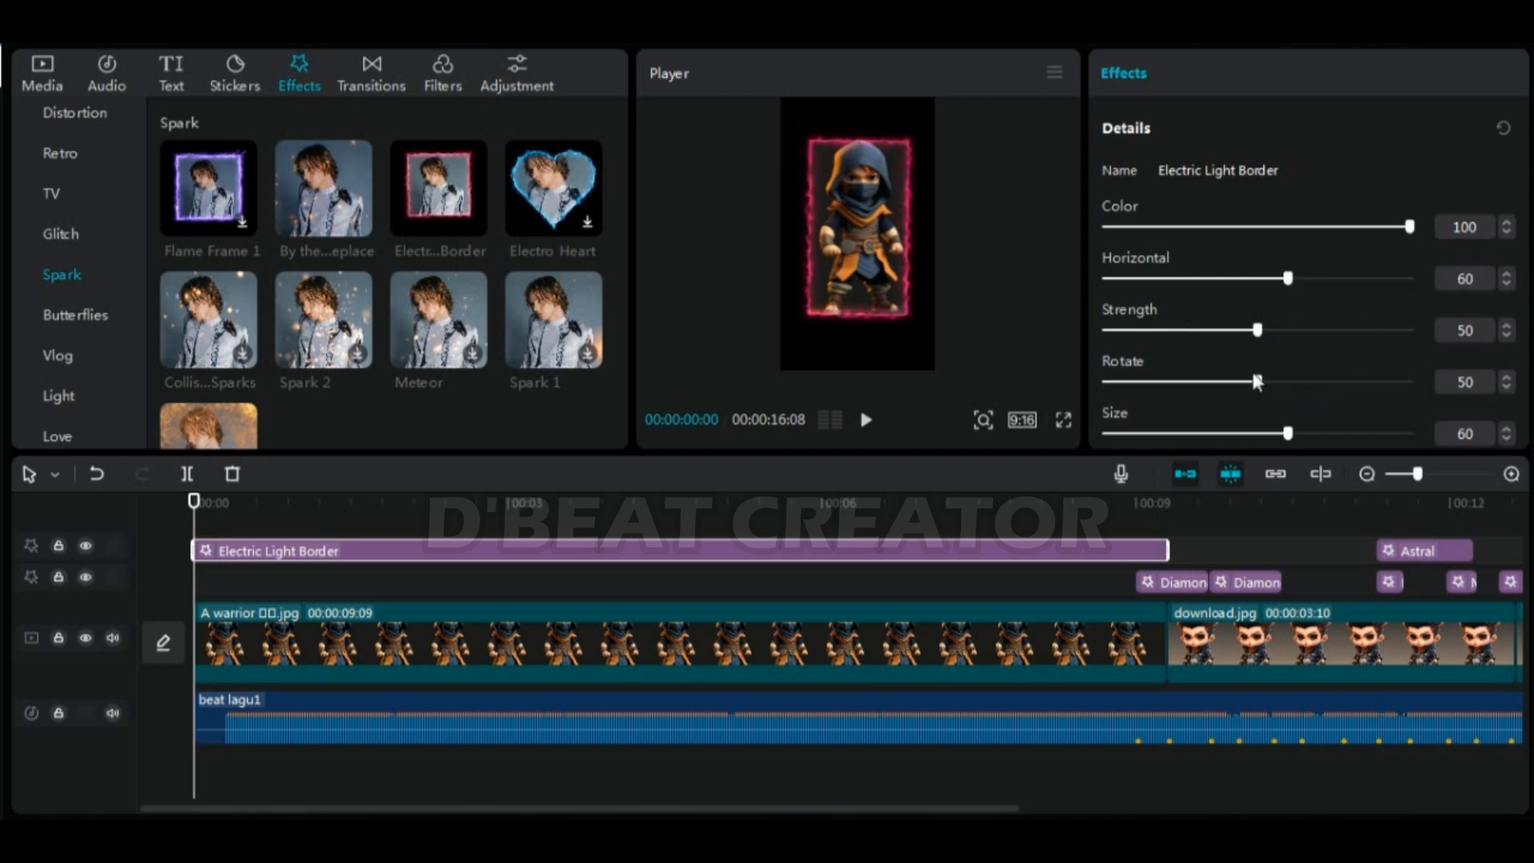
pyautogui.scroll(-1, 1288, 384)
pyautogui.moveTo(1259, 437); pyautogui.dragTo(1228, 436)
pyautogui.moveTo(1475, 436); pyautogui.dragTo(1419, 436)
pyautogui.write('40')
pyautogui.press('Return')
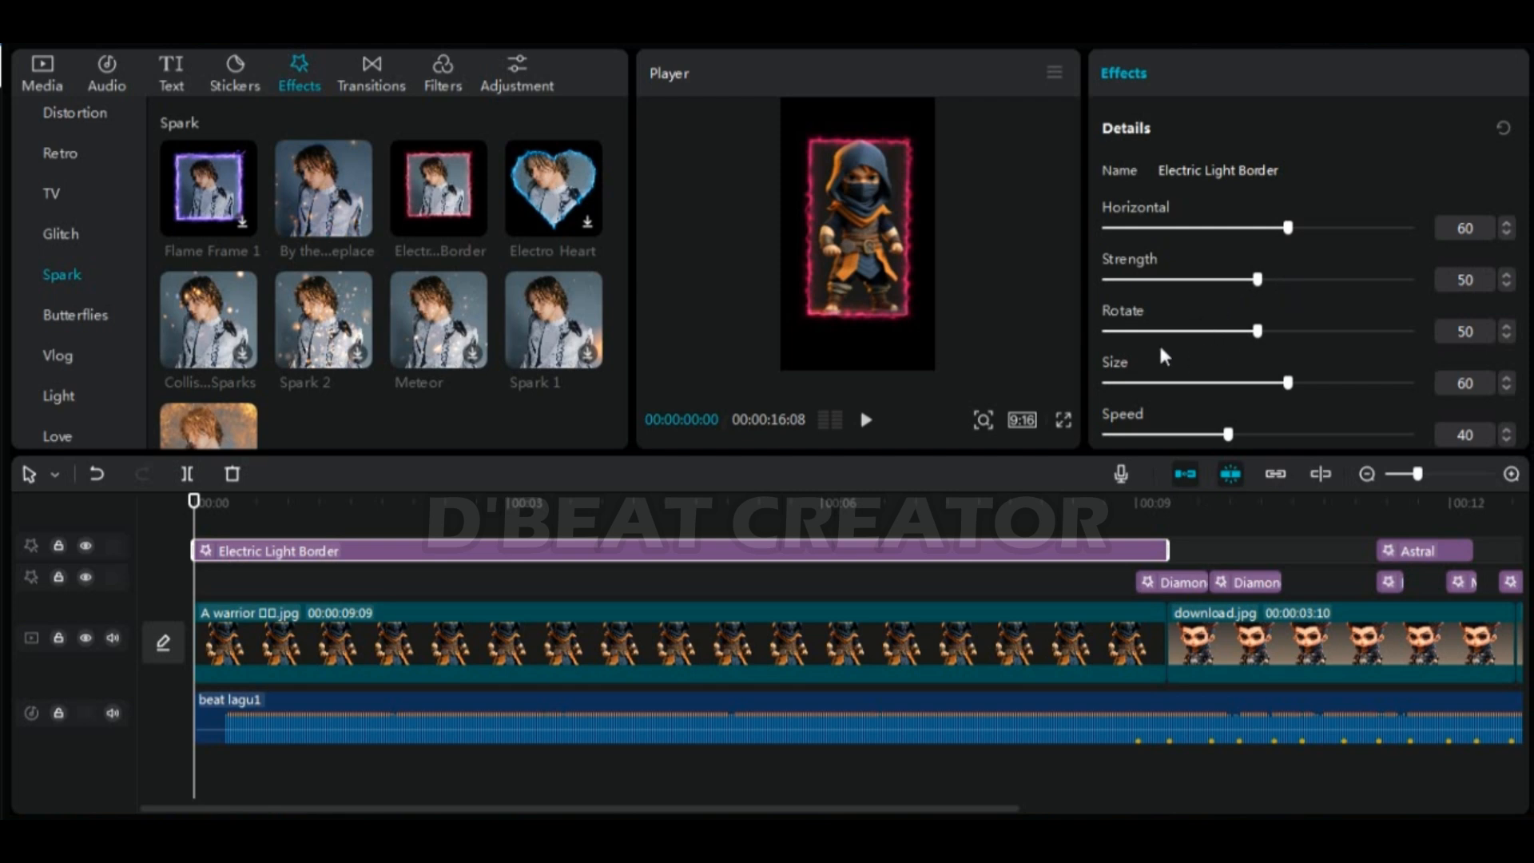
# Set the Electric Light Border's Strength to 0 and play back the opening clip to check the border
pyautogui.scroll(2, 1210, 352)
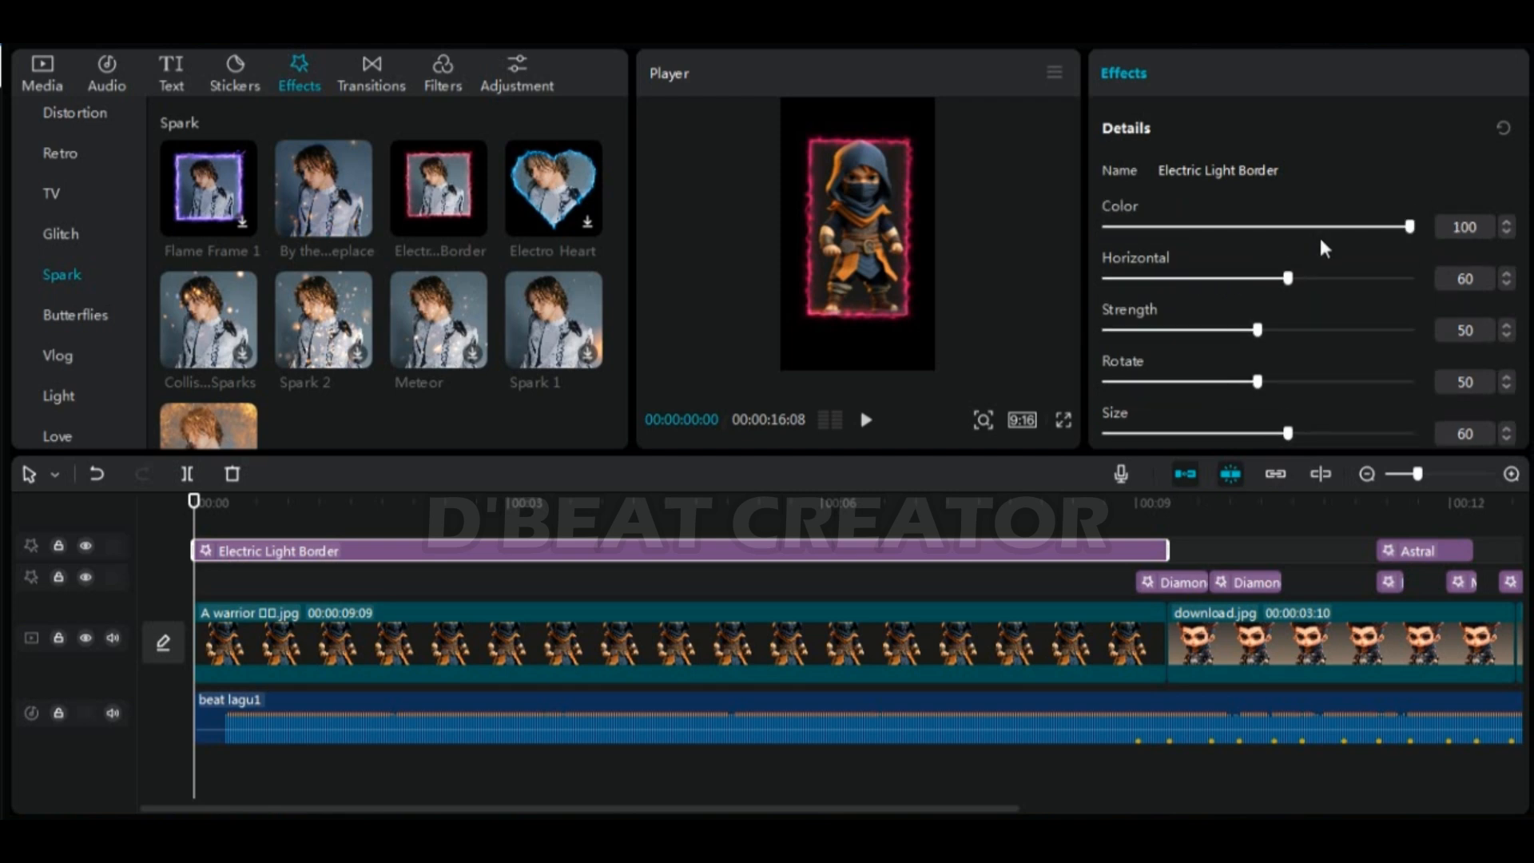
pyautogui.moveTo(1410, 227)
pyautogui.mouseDown()
pyautogui.moveTo(1103, 226)
pyautogui.moveTo(1410, 227)
pyautogui.mouseUp()
pyautogui.moveTo(1258, 330); pyautogui.dragTo(1048, 342)
pyautogui.press('space')
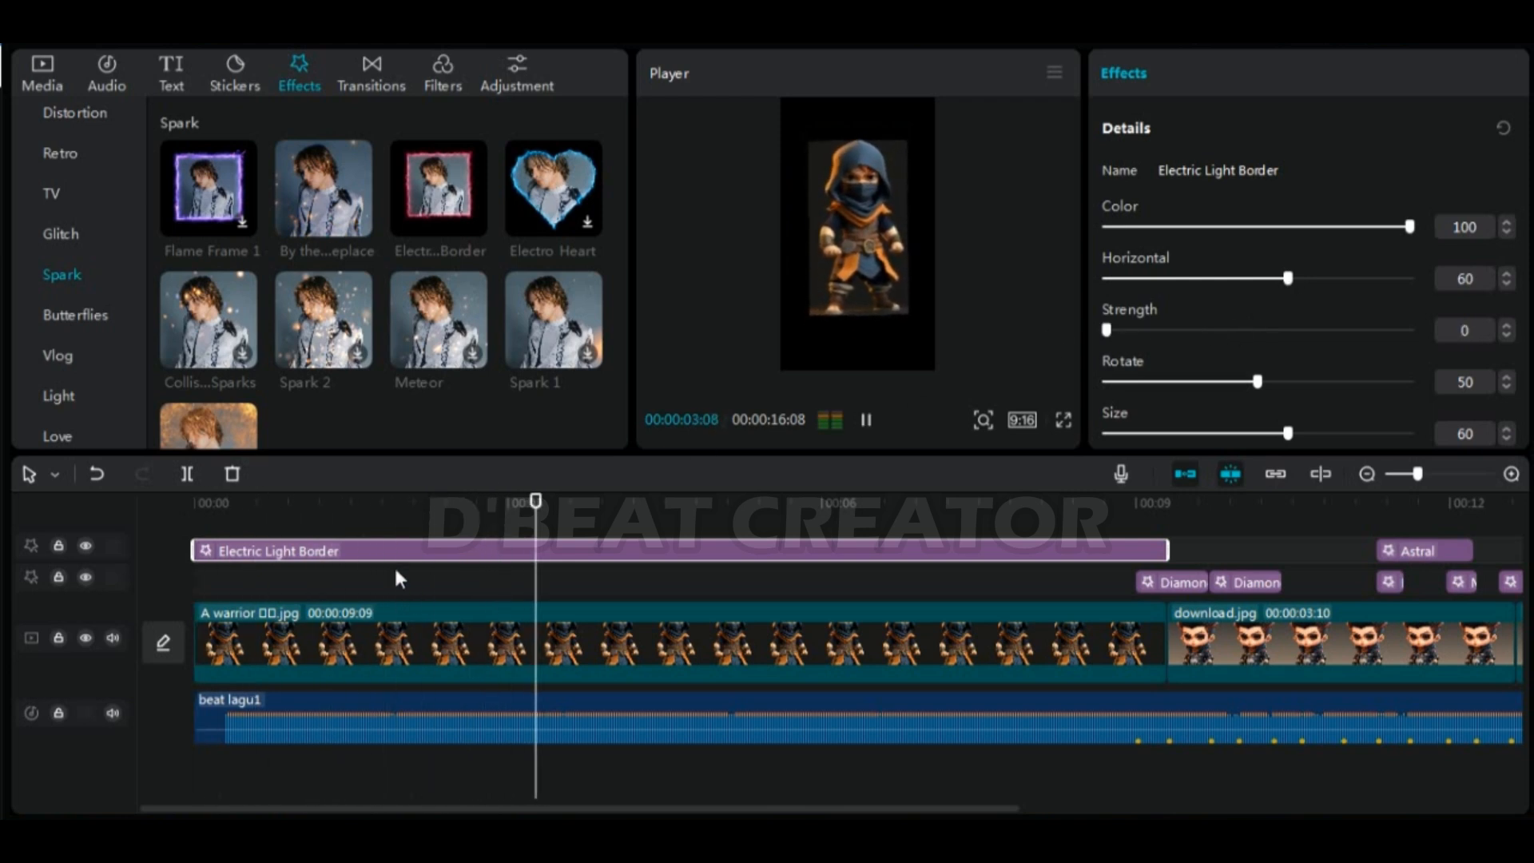
# Try scaling the A warrior image to 152% and play back from the start to check its framing
pyautogui.click(869, 289)
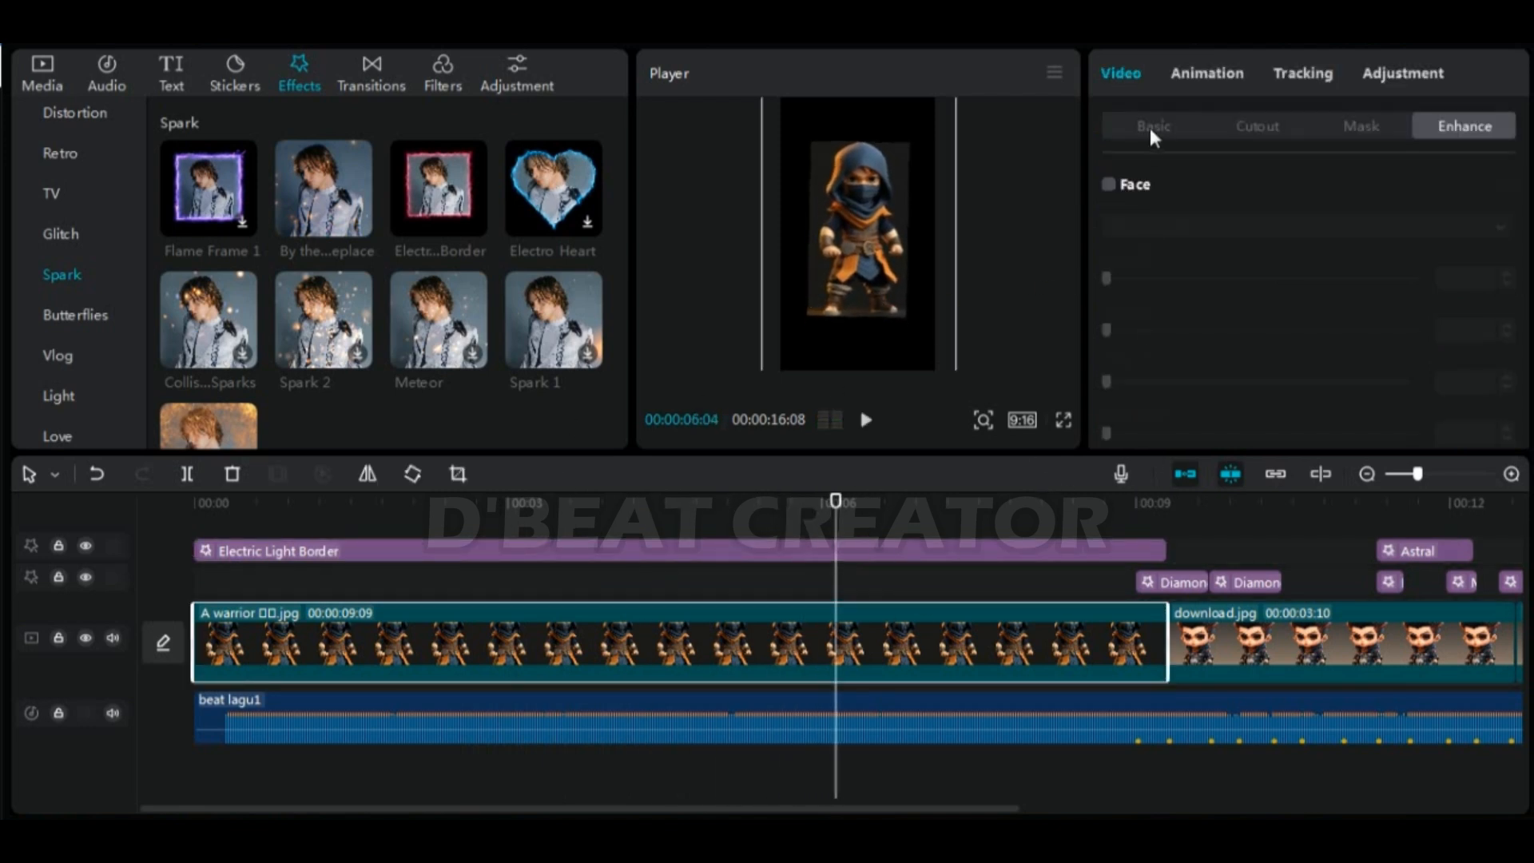
pyautogui.click(1153, 128)
pyautogui.moveTo(1172, 245)
pyautogui.mouseDown()
pyautogui.moveTo(1191, 247)
pyautogui.moveTo(1160, 251)
pyautogui.moveTo(1368, 253)
pyautogui.moveTo(1157, 252)
pyautogui.moveTo(1189, 270)
pyautogui.mouseUp()
pyautogui.moveTo(834, 507); pyautogui.dragTo(193, 518)
pyautogui.press('space')
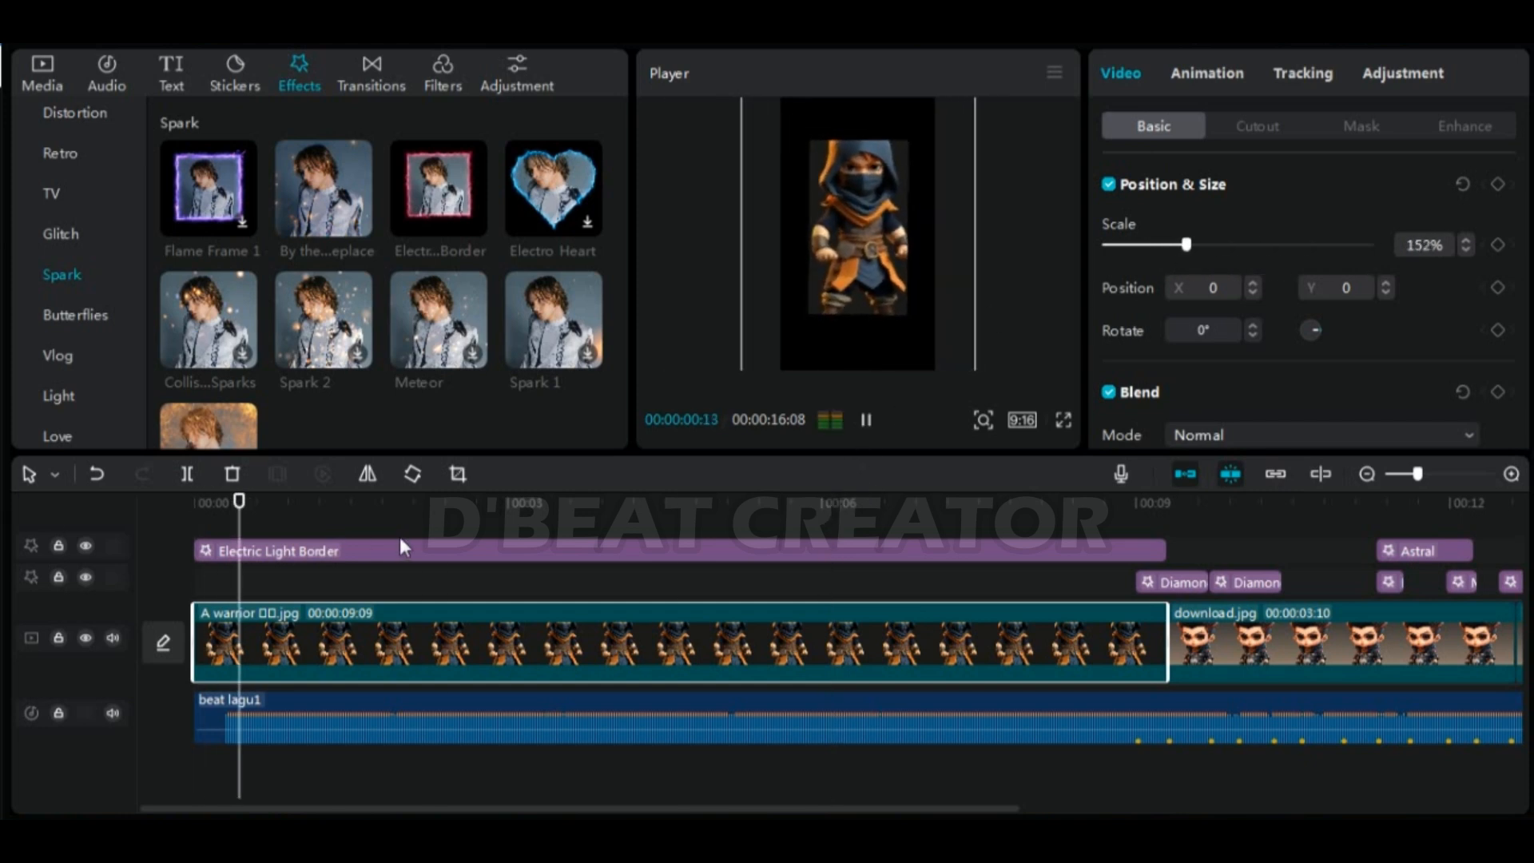
# Set the A warrior image's scale to 112% and move it to Y position 103
pyautogui.press('space')
pyautogui.moveTo(1168, 255); pyautogui.dragTo(1151, 252)
pyautogui.moveTo(940, 224); pyautogui.dragTo(871, 227)
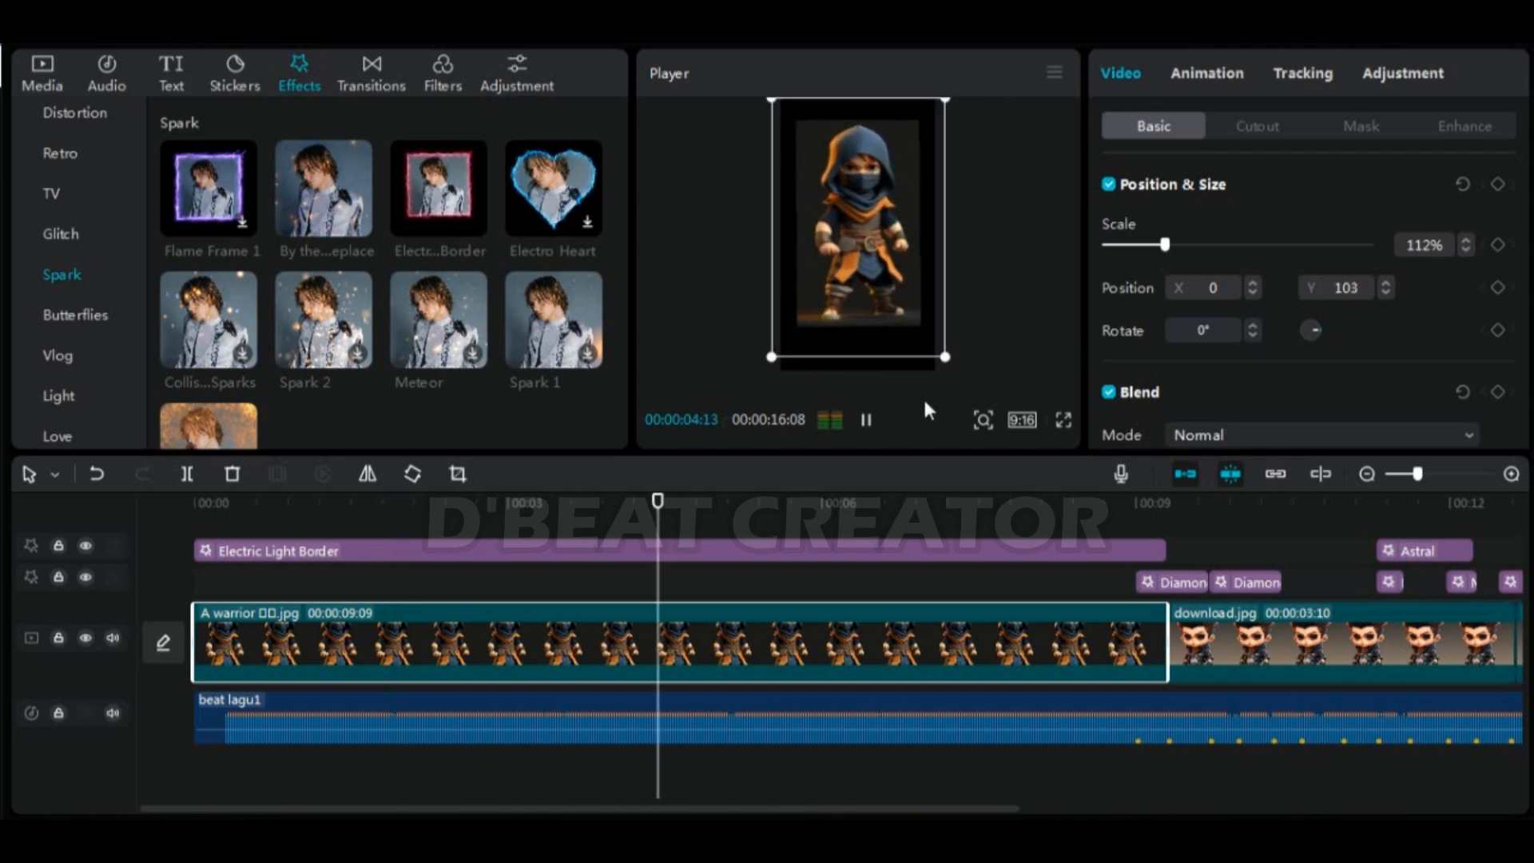
# Play back the reframed A warrior clip and continue into the following clips to review the whole timeline
pyautogui.click(864, 514)
pyautogui.scroll(-3, 739, 553)
pyautogui.scroll(-1, 738, 548)
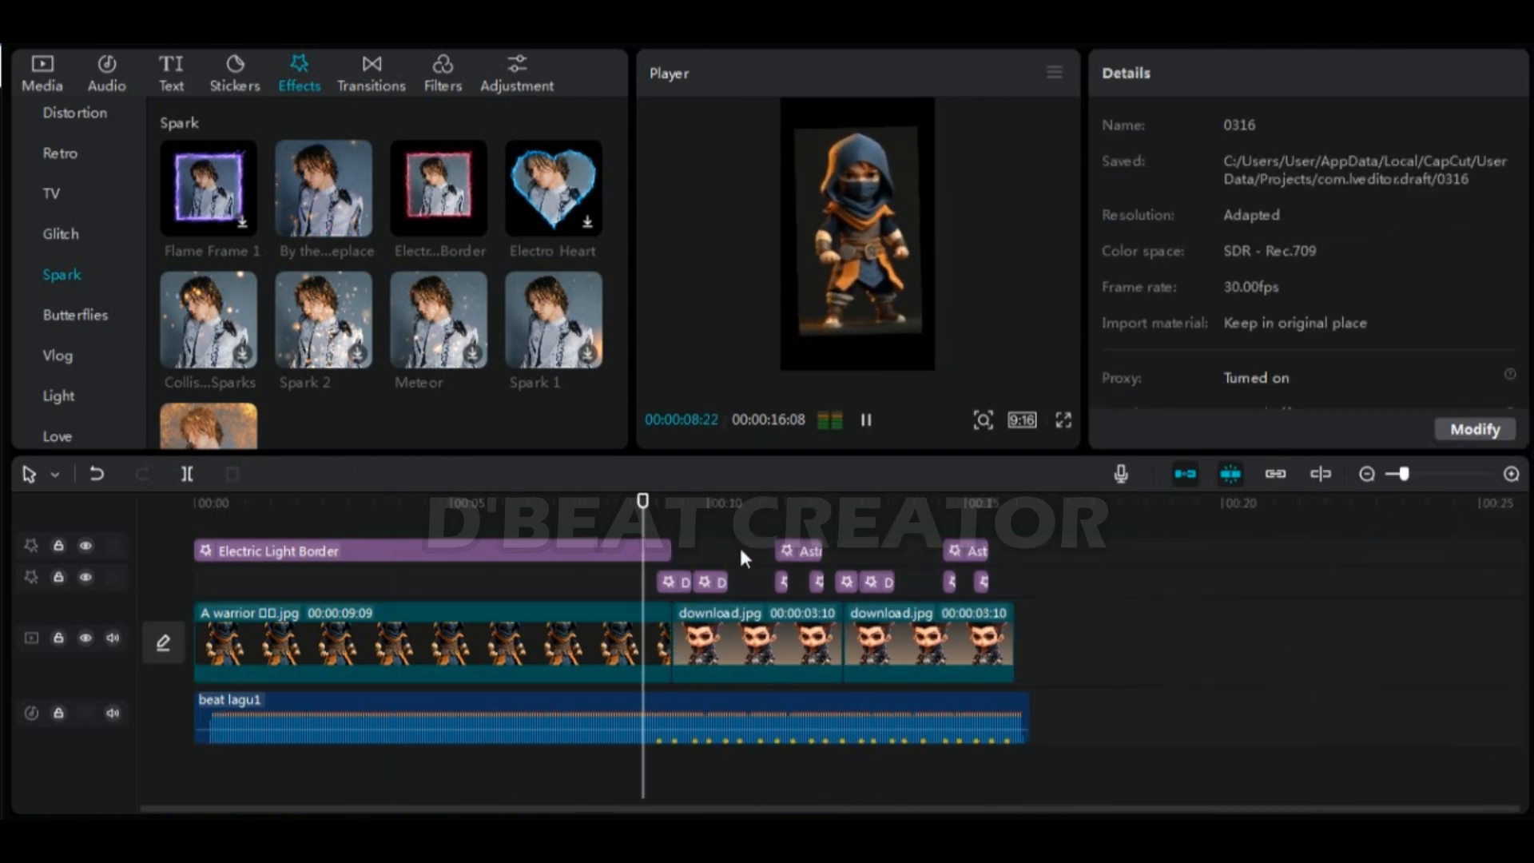